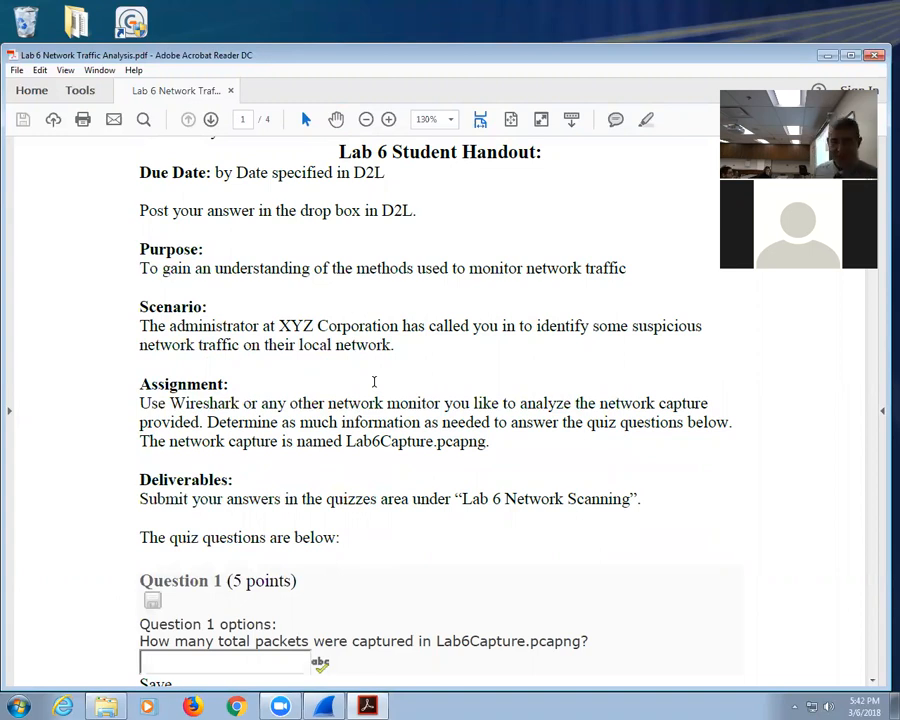
Step: Select the capture file name Lab6Capture in the Assignment paragraph
right_click(374, 383)
click(281, 390)
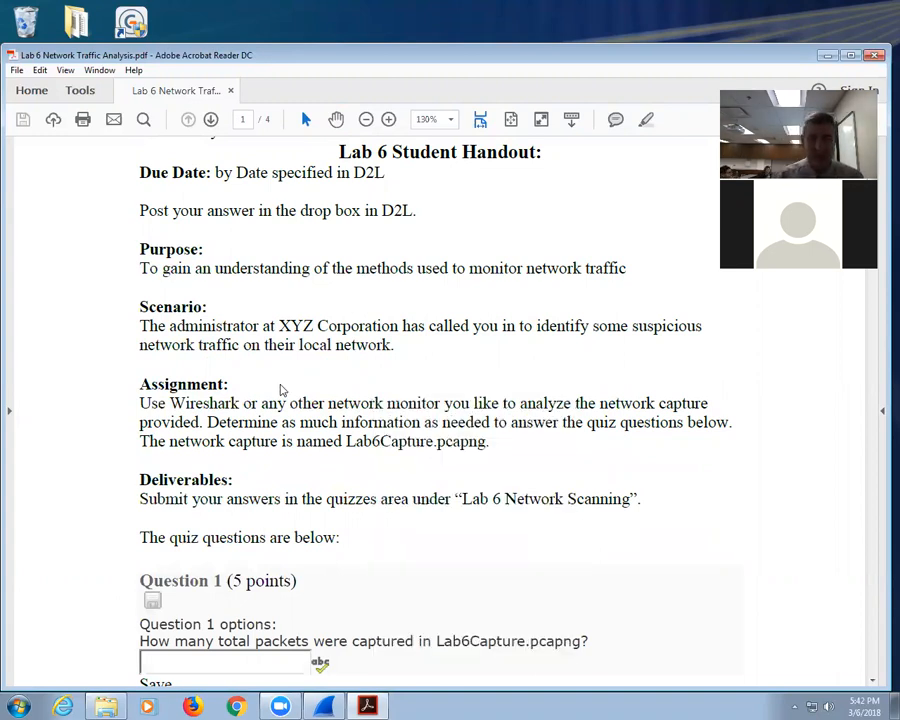
double_click(405, 444)
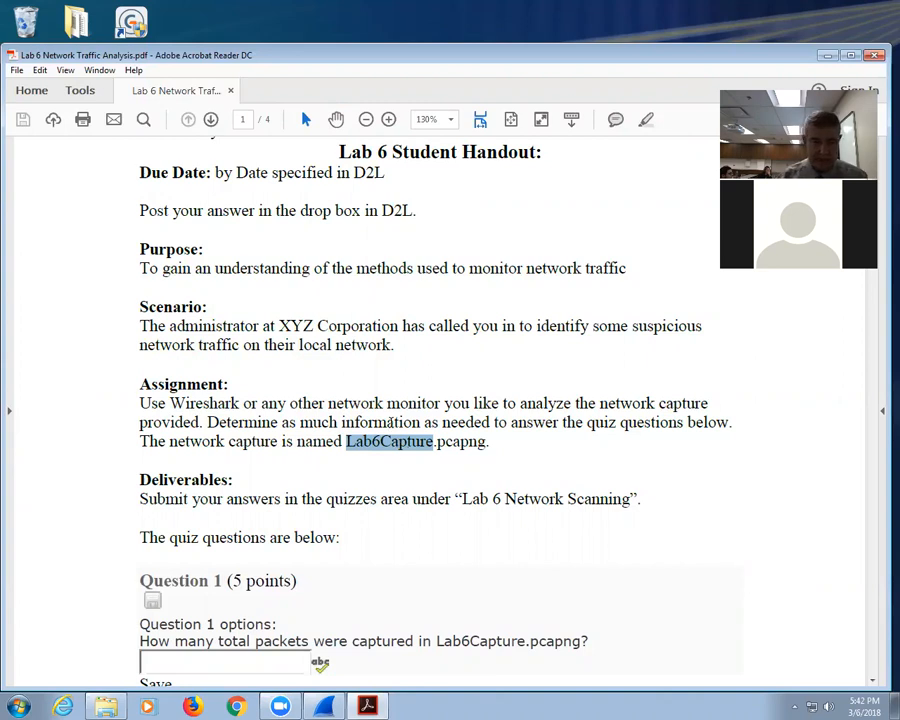
Step: Scroll down the PDF to read quiz Questions 1 through 8
scroll(395, 430, down, 5)
scroll(390, 412, down, 1)
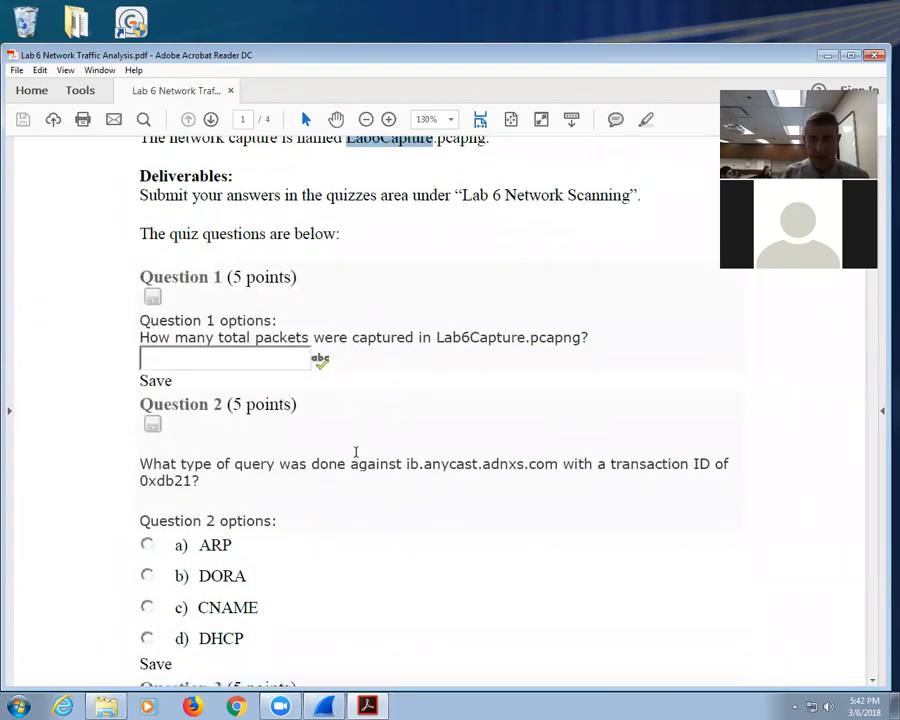
scroll(355, 452, down, 6)
scroll(356, 454, up, 2)
scroll(356, 453, down, 7)
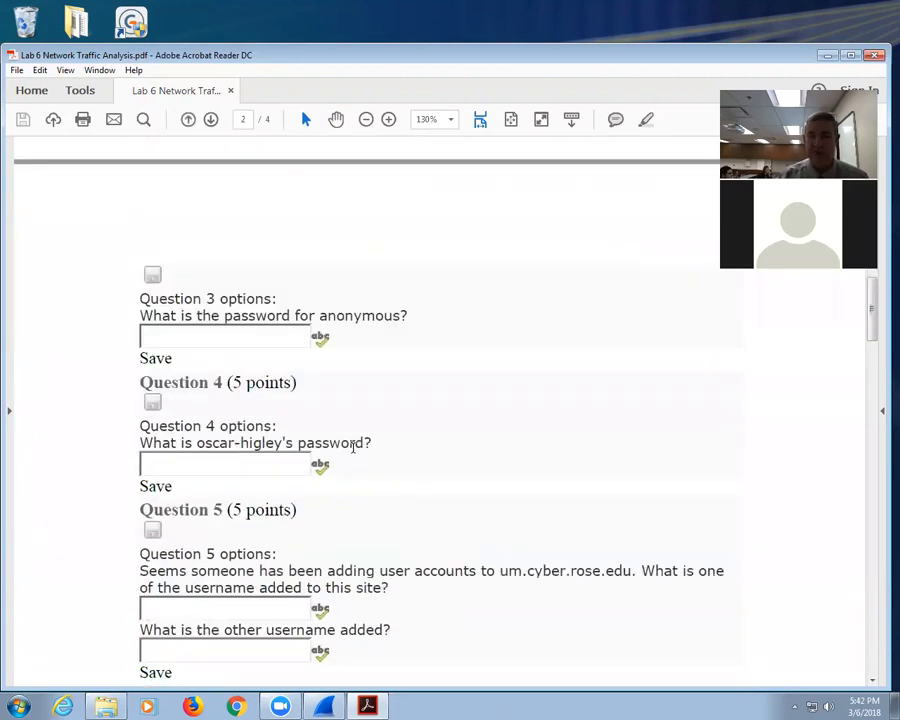
scroll(576, 581, down, 7)
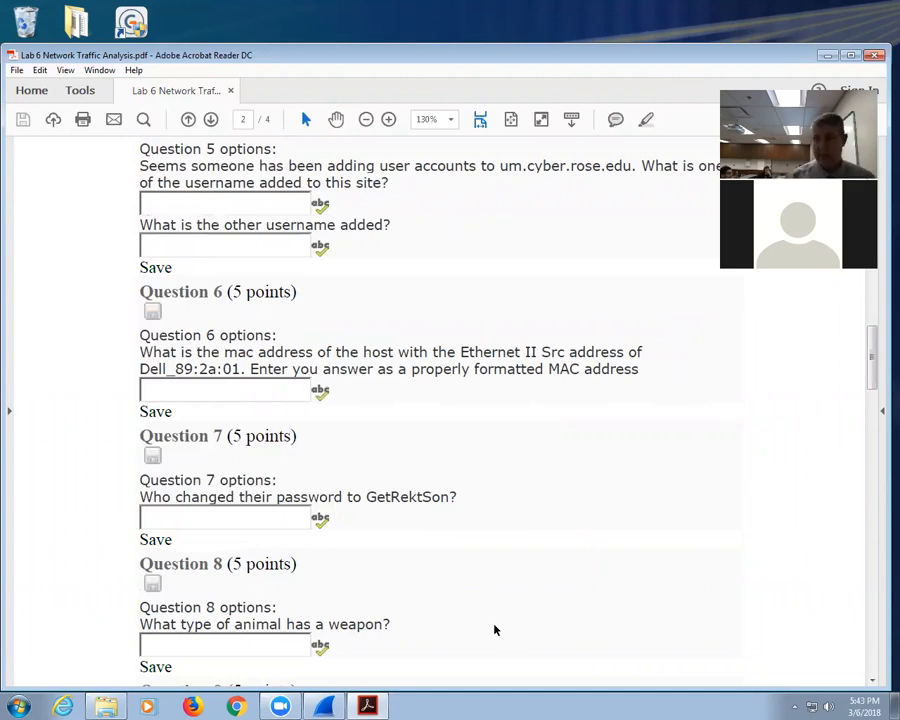
Step: Minimize the Lab 6 PDF and bring up Wireshark's interface list
click(828, 55)
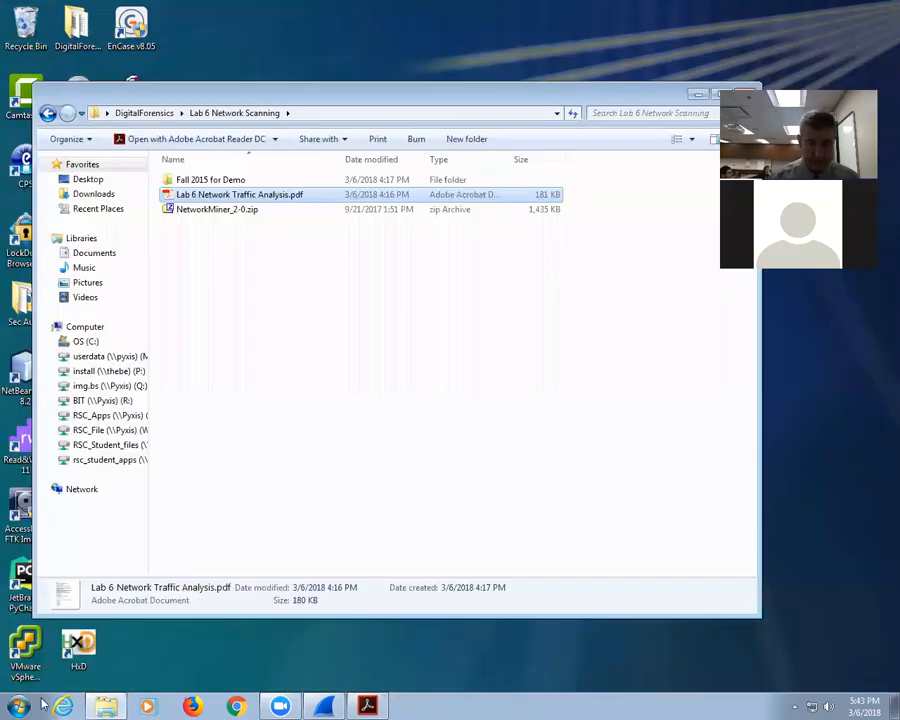
click(333, 705)
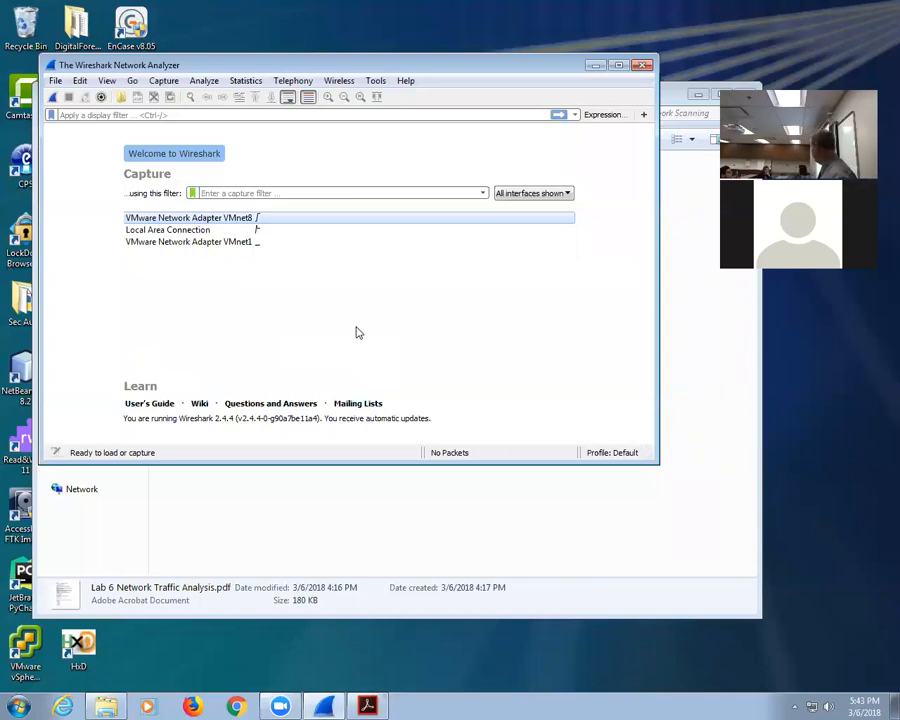
Step: Capture live traffic on Local Area Connection and stop at 943 packets
double_click(197, 234)
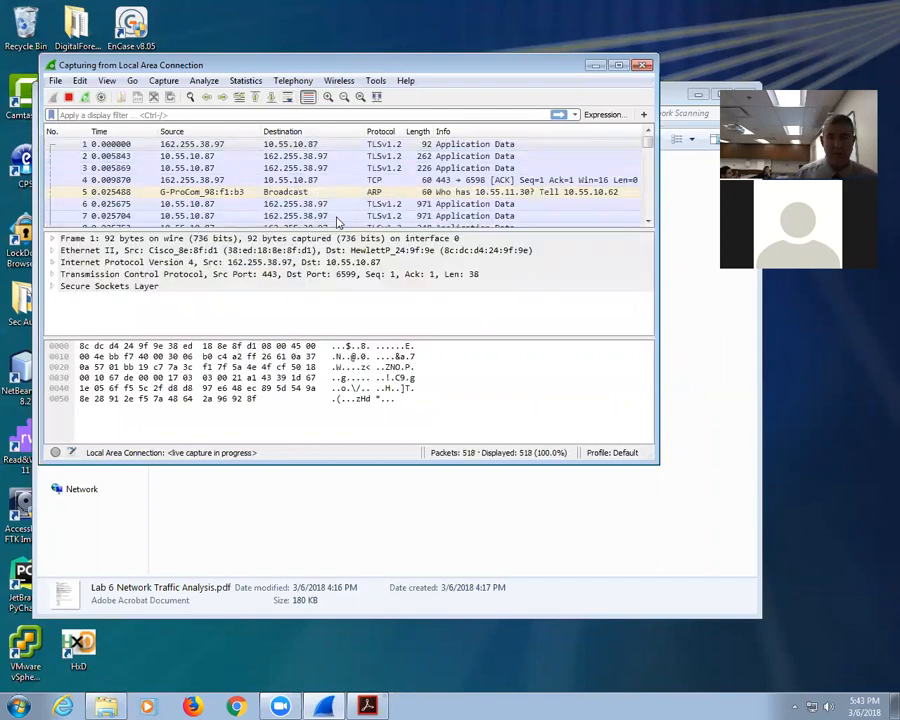
click(69, 97)
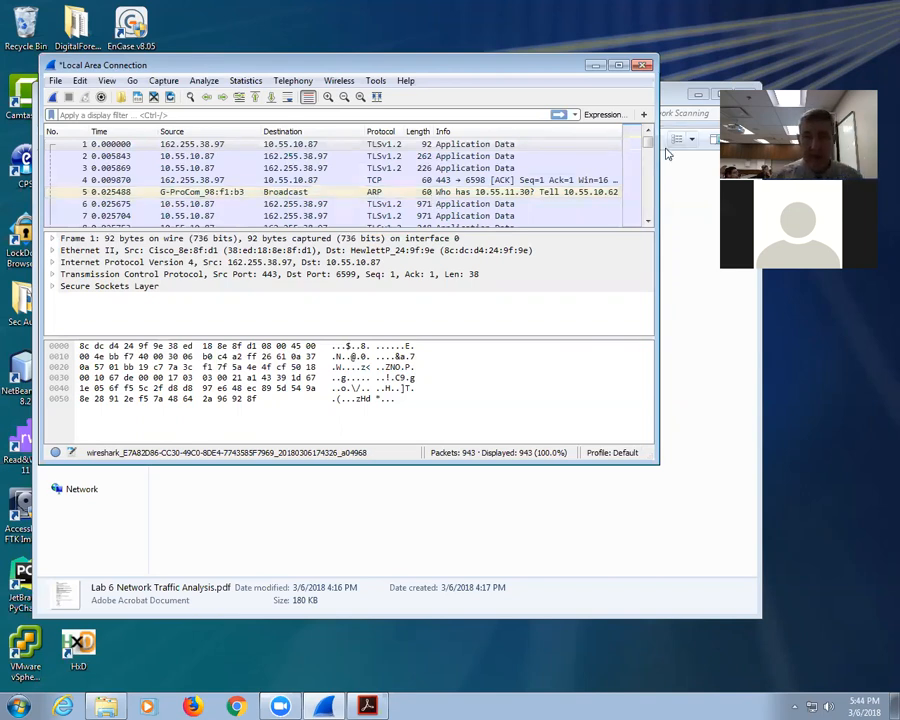
Step: Maximize Wireshark and select packet 121 in the packet list
click(619, 65)
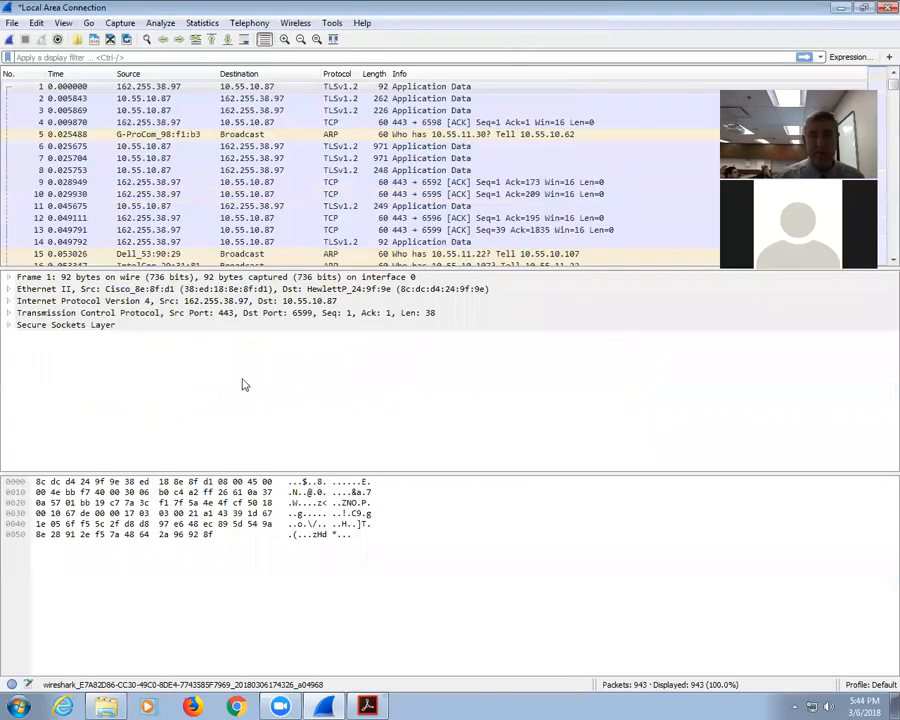
scroll(171, 229, down, 20)
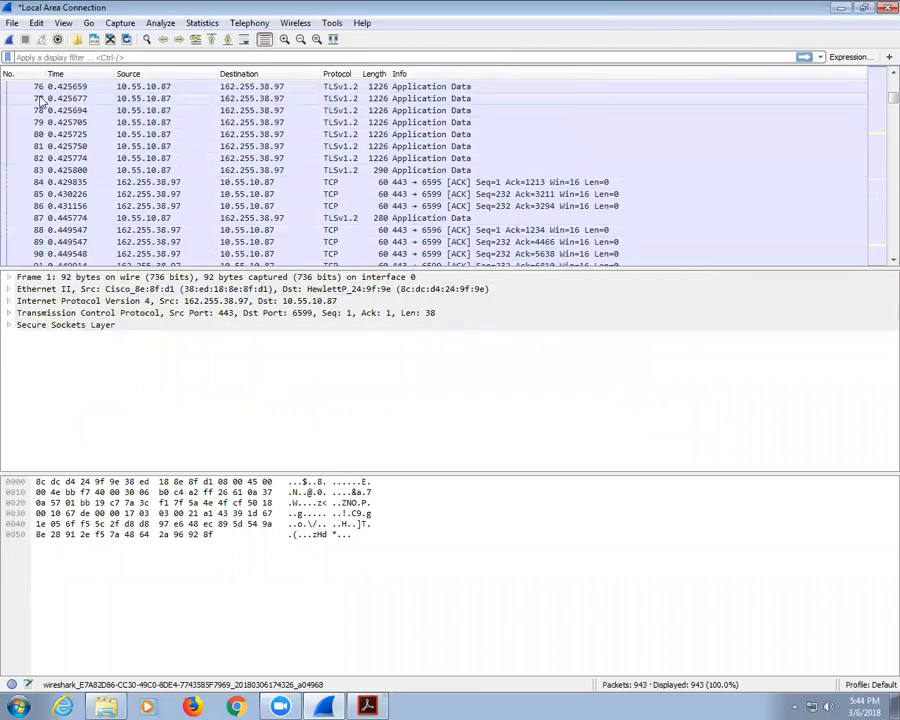
scroll(124, 220, down, 12)
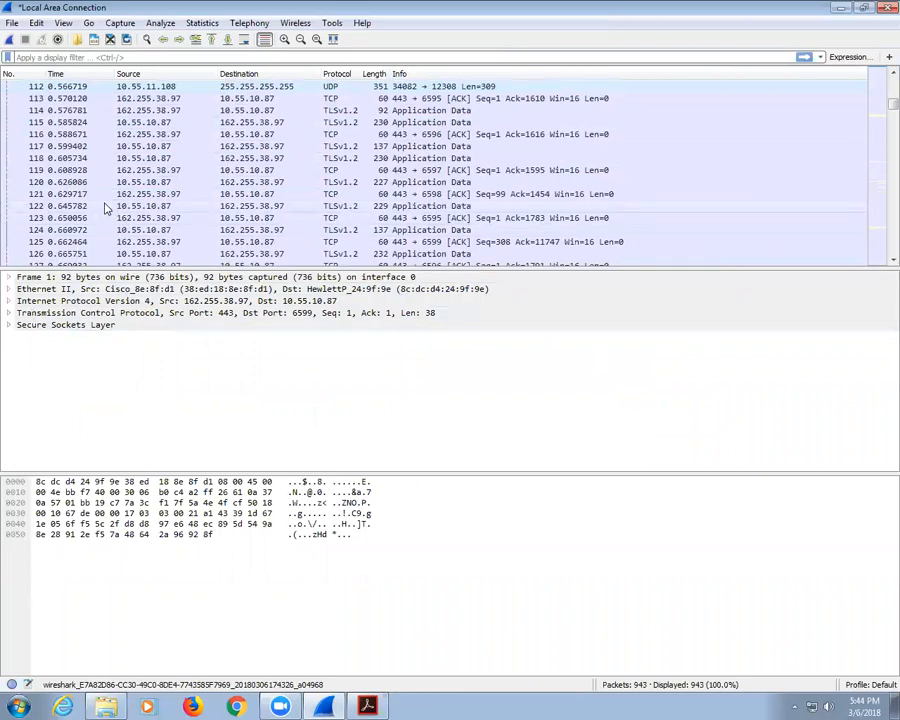
click(268, 196)
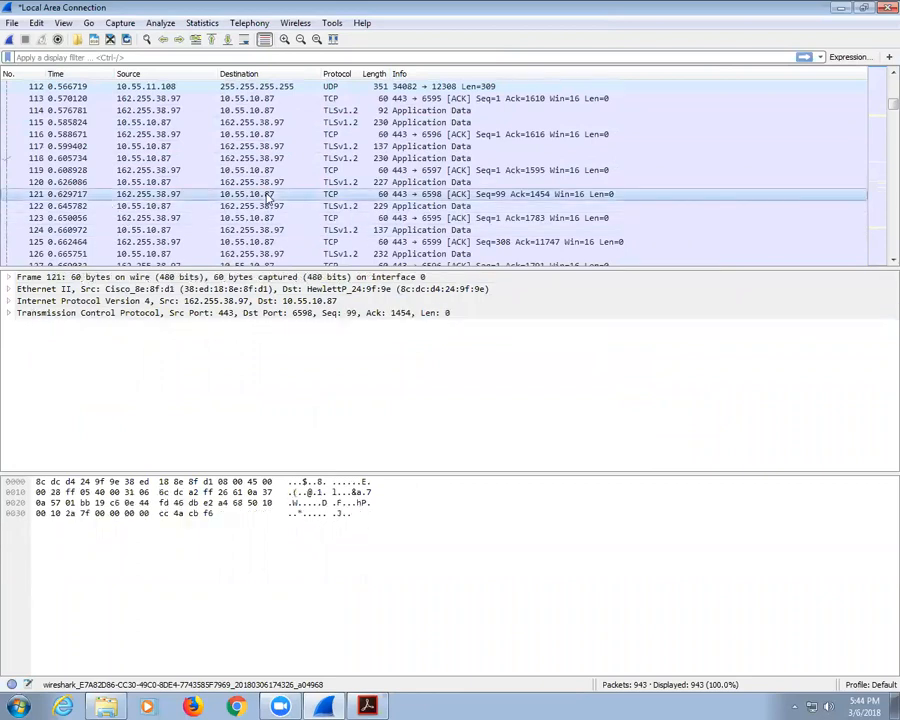
Step: Expand packet 121's TCP header and flag bits, then collapse Flags and select packet 74
click(8, 314)
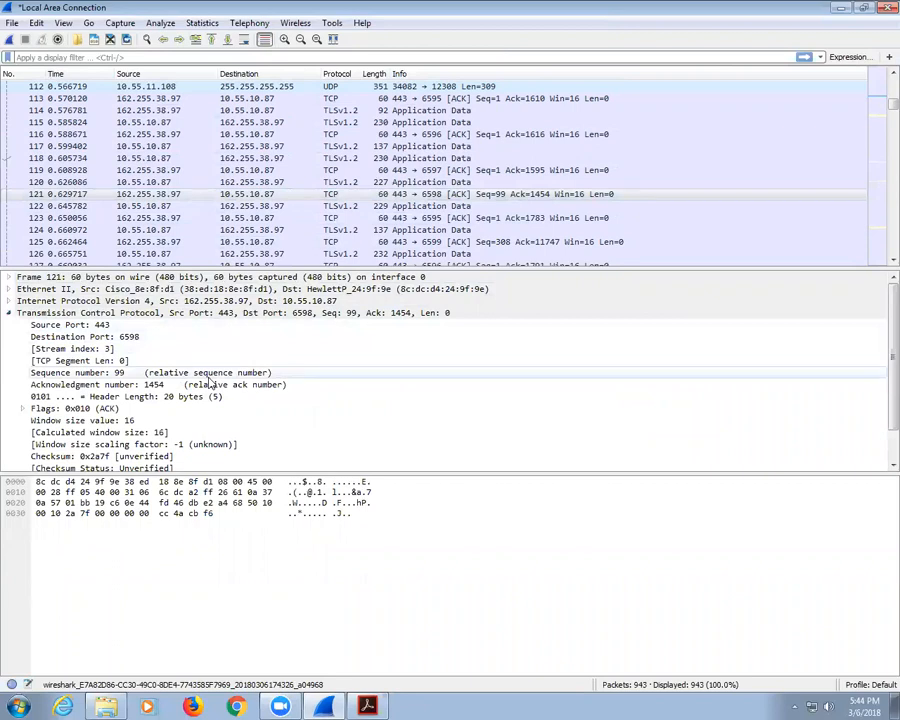
double_click(80, 408)
scroll(260, 405, down, 3)
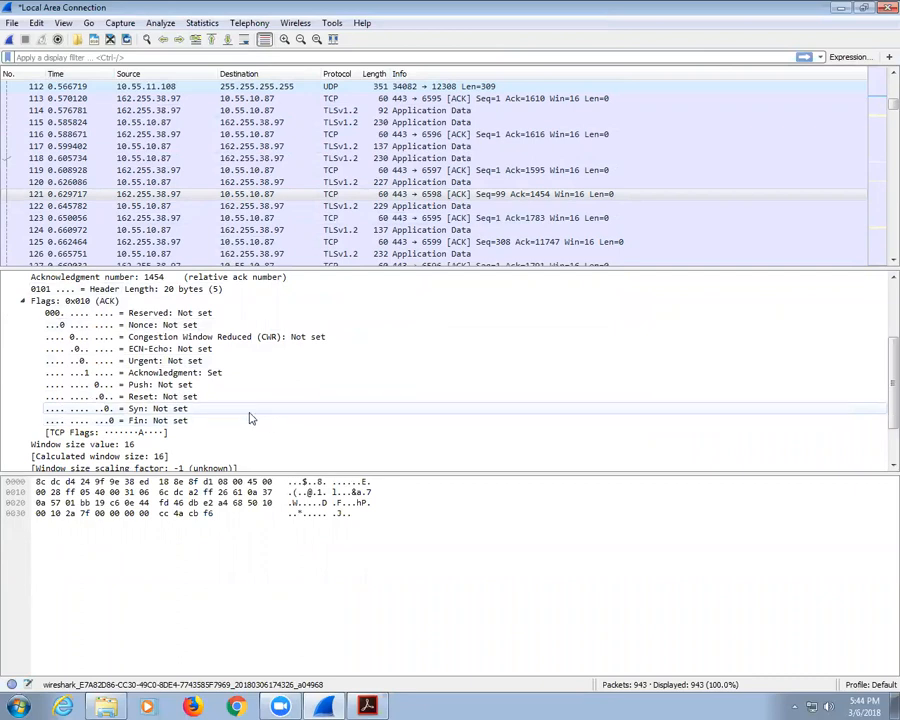
click(24, 302)
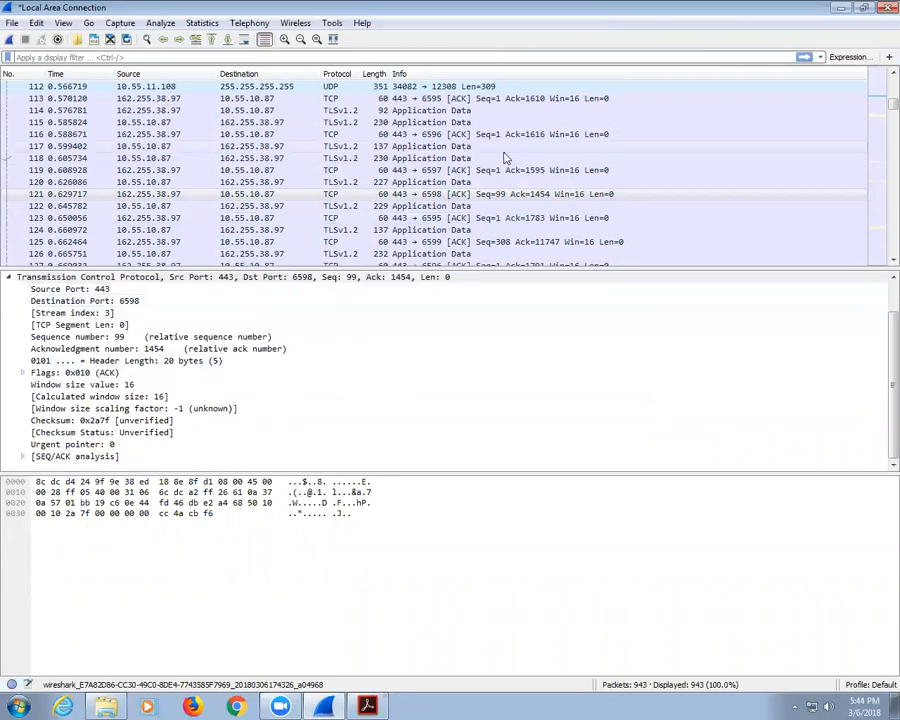
scroll(482, 168, up, 15)
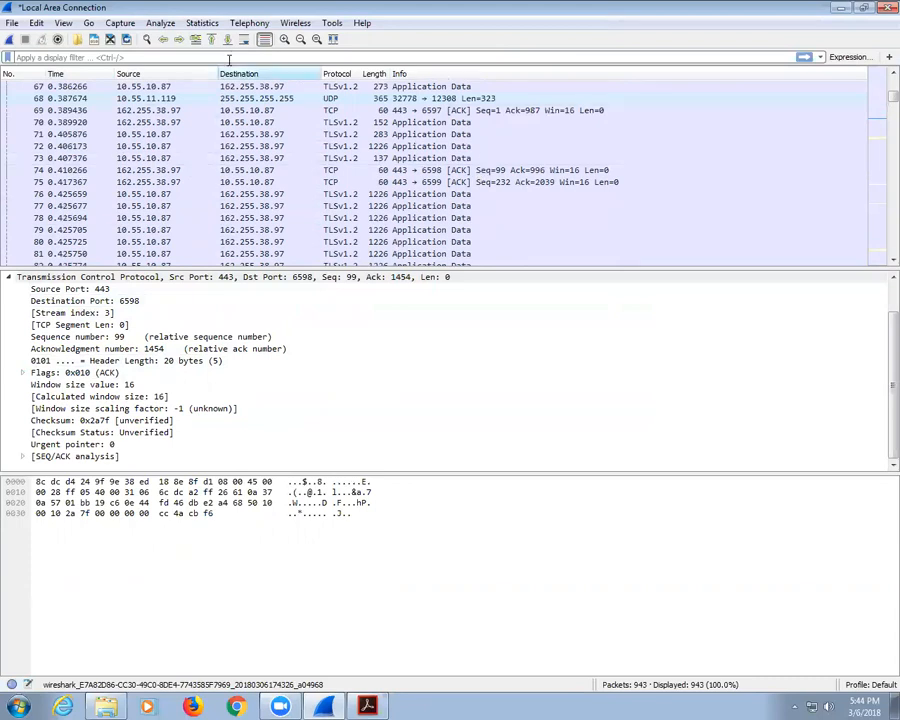
click(245, 172)
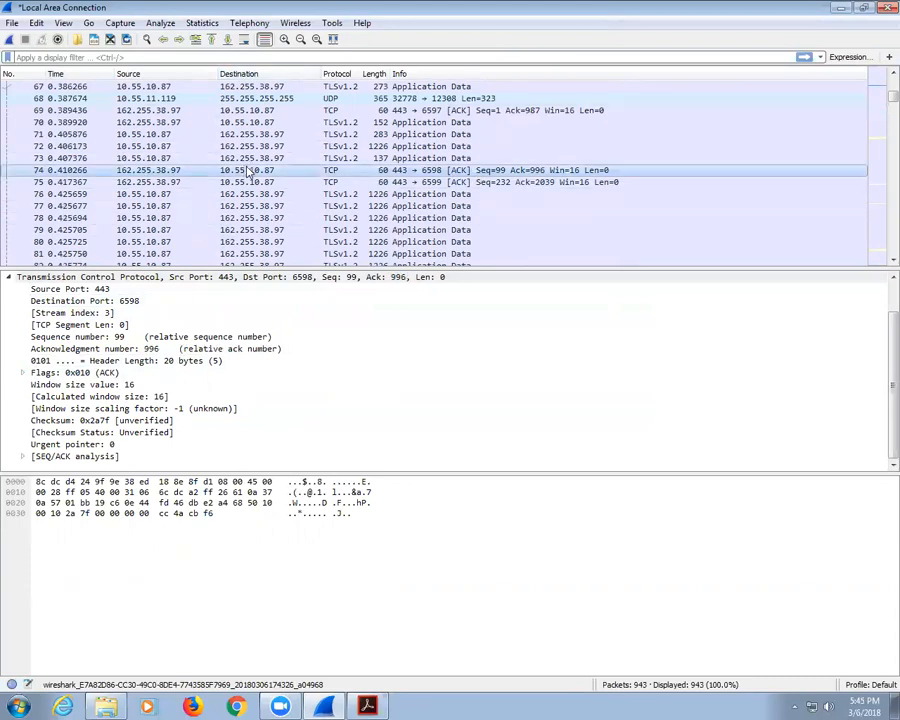
Step: Follow packet 74's TCP stream, read it, and close it, leaving tcp.stream eq 3 applied
right_click(245, 172)
mouse_move(336, 361)
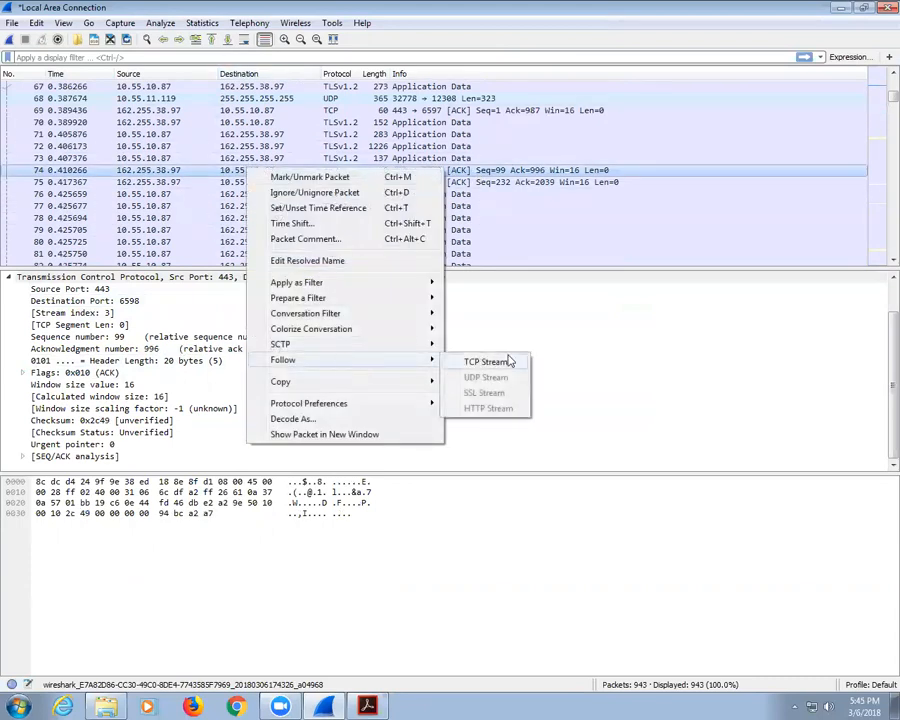
click(505, 368)
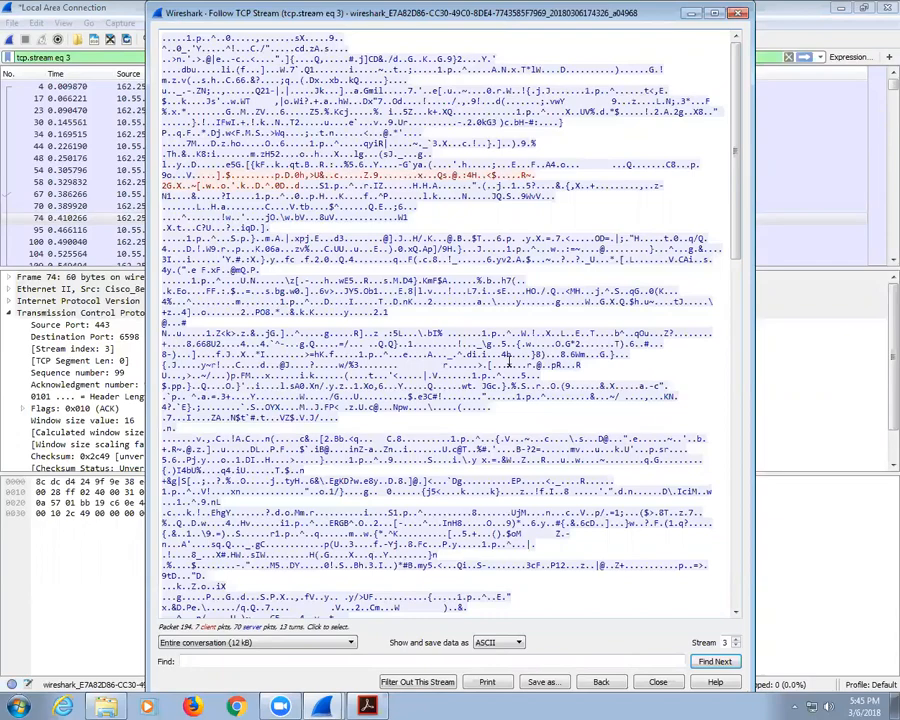
scroll(508, 365, down, 11)
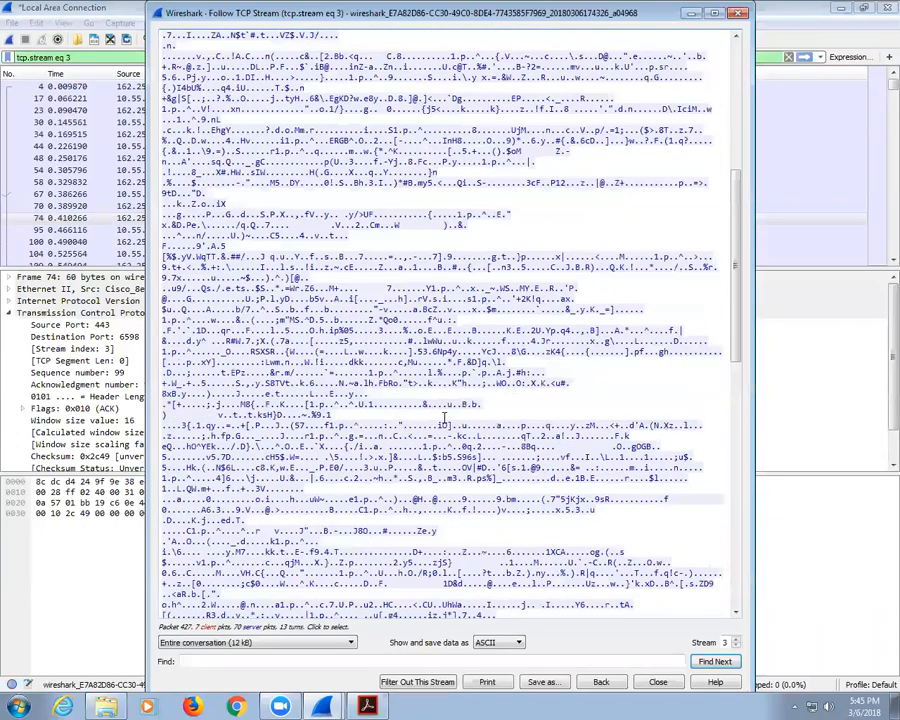
scroll(444, 432, up, 7)
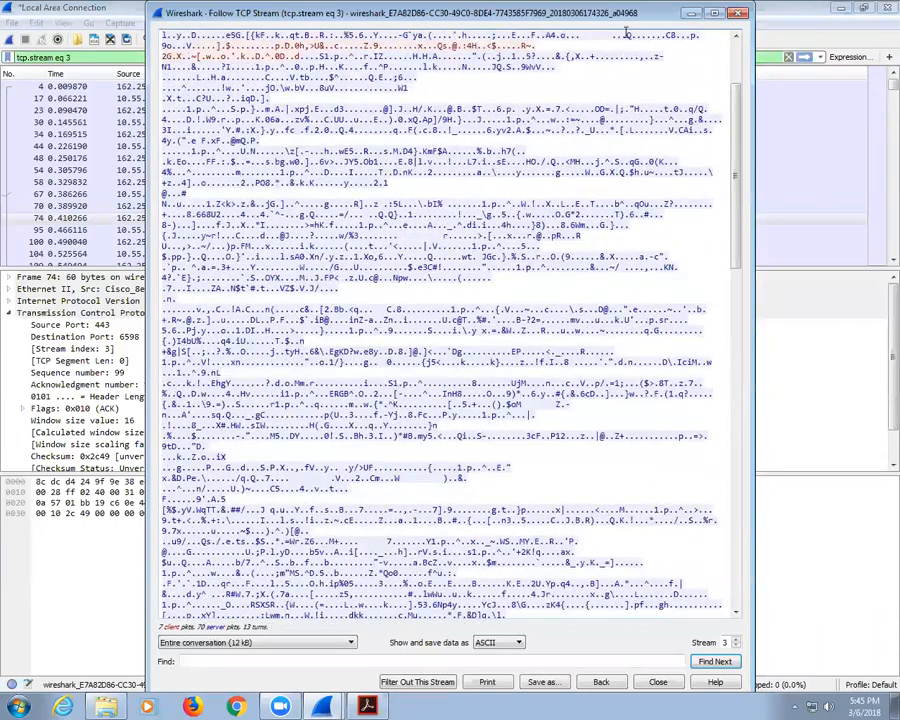
drag(603, 15, 598, 292)
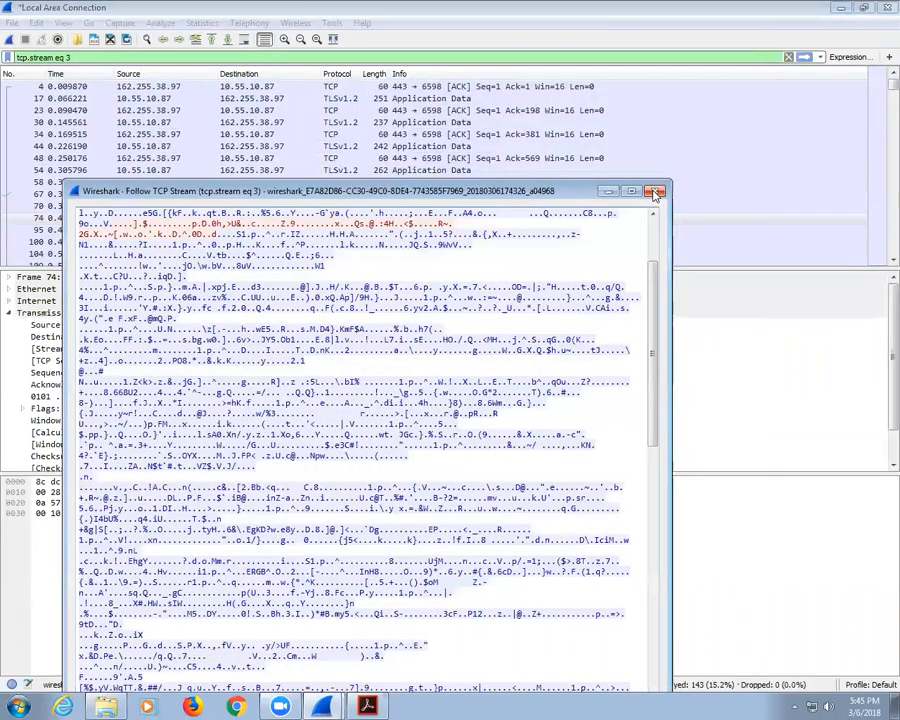
click(656, 292)
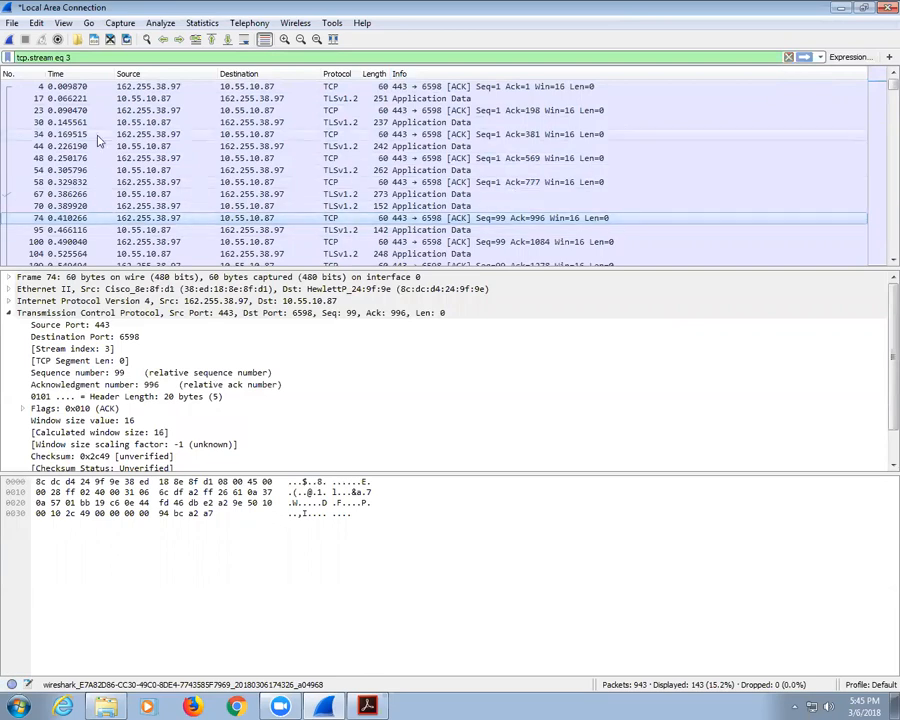
scroll(94, 137, down, 3)
Step: Clear the display filter to list all 943 packets and select ARP broadcast packet 5
click(789, 58)
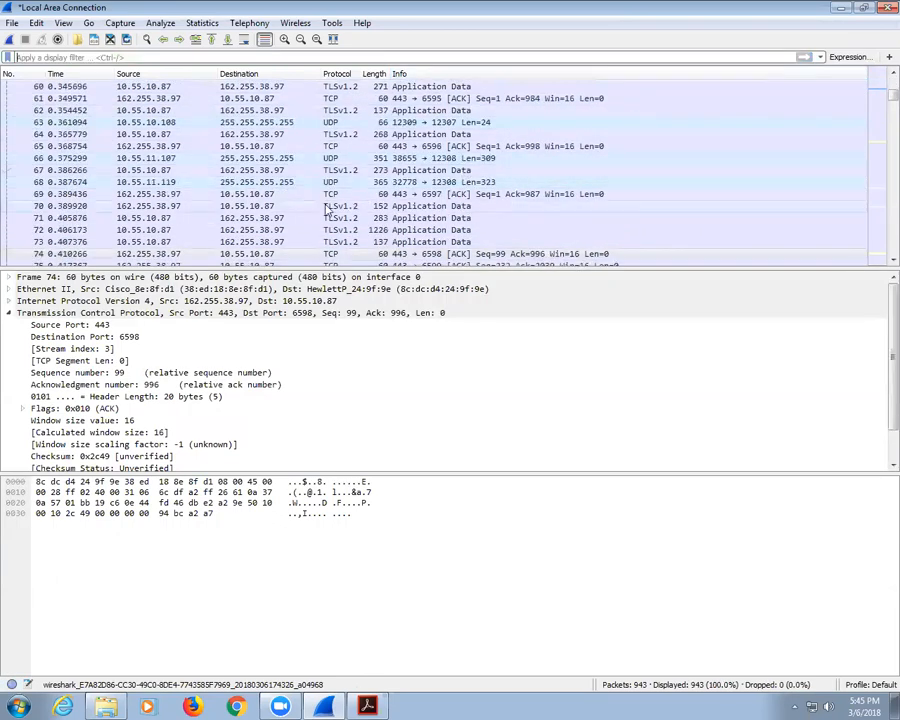
scroll(340, 208, down, 3)
mouse_move(880, 98)
mouse_down()
mouse_move(878, 200)
mouse_move(880, 82)
mouse_up()
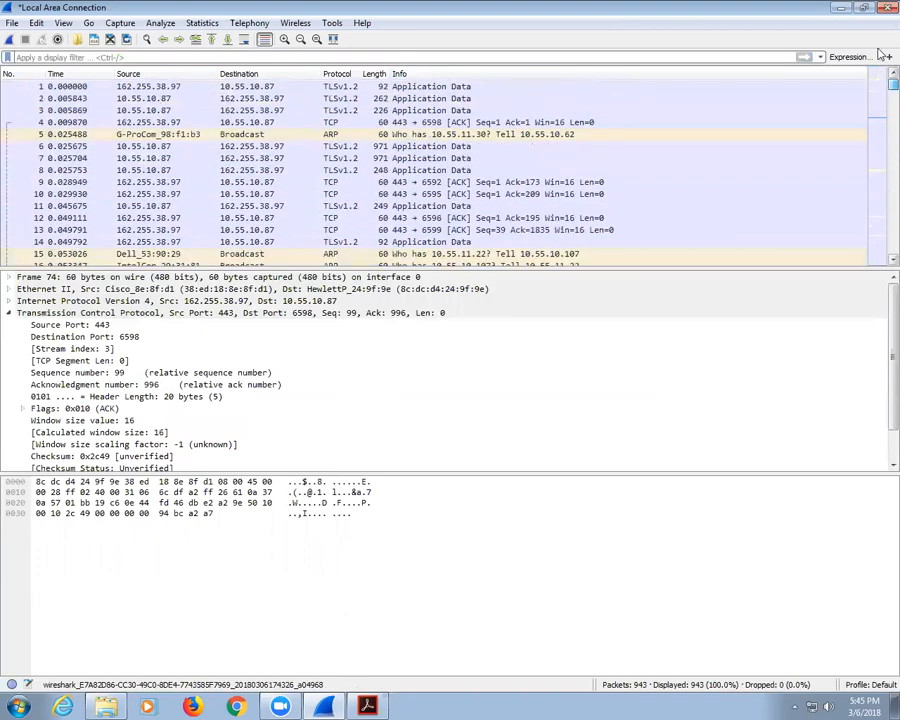
click(346, 135)
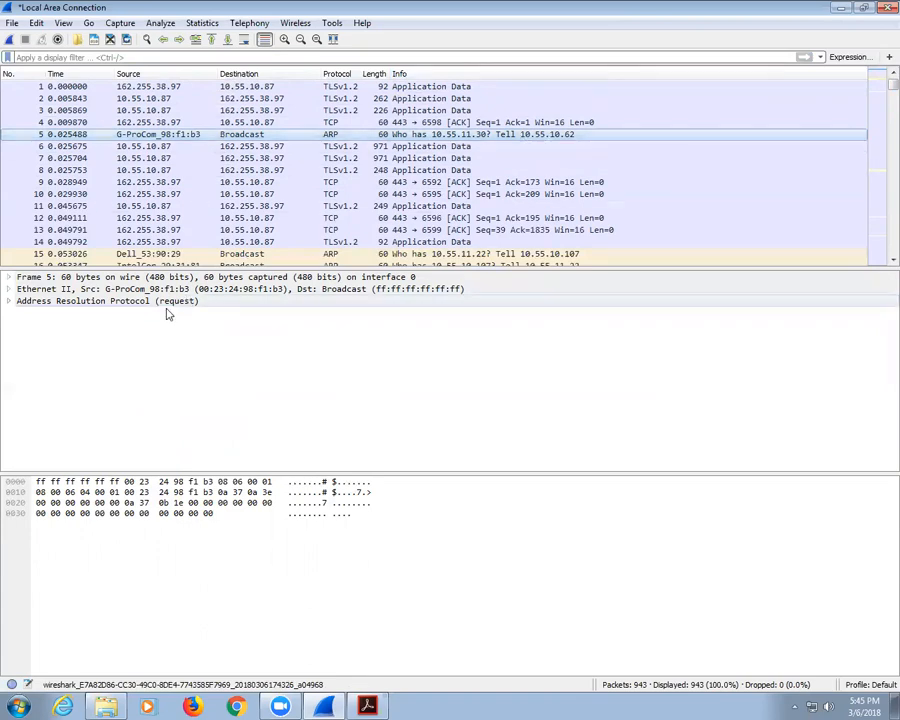
Step: Inspect the ARP request's sender and target IP fields, then collapse the ARP details
click(8, 301)
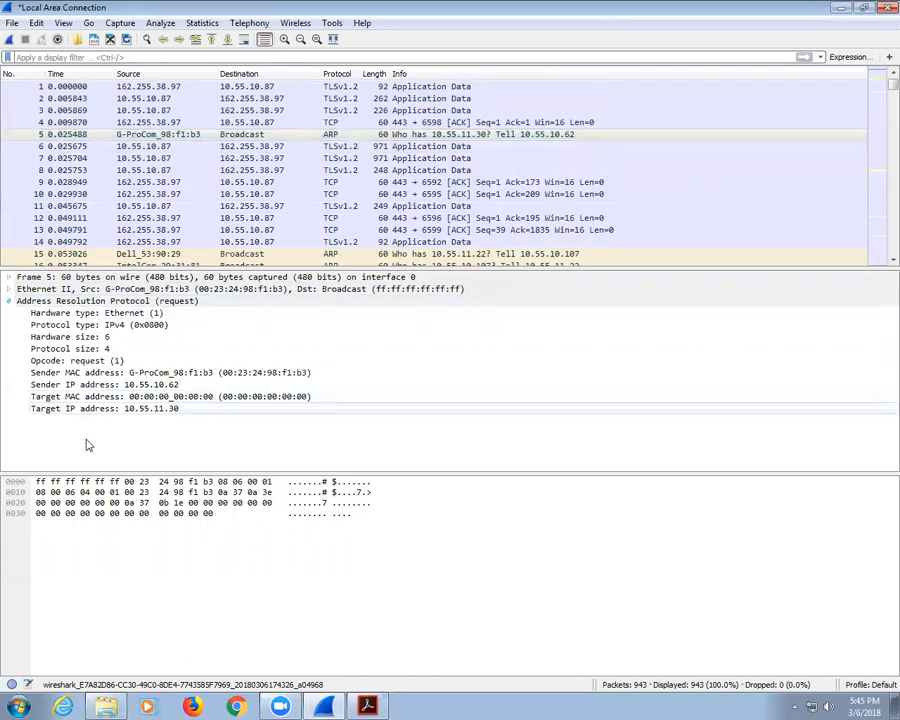
click(140, 302)
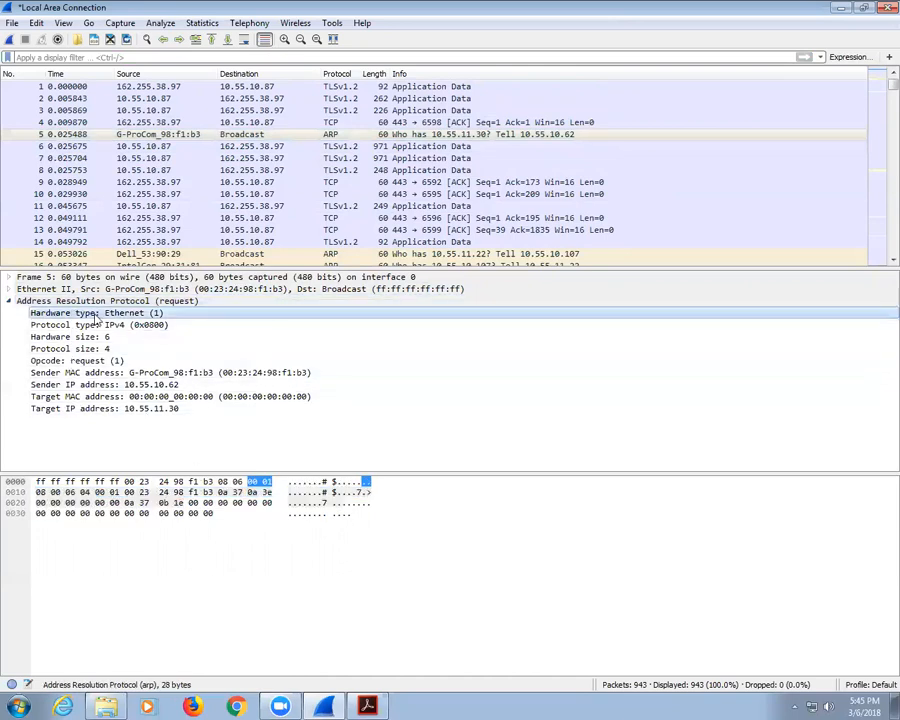
key(Down)
key(Down)
key(Down)
key(Down)
key(Down)
key(Down)
key(Down)
key(Down)
key(Down)
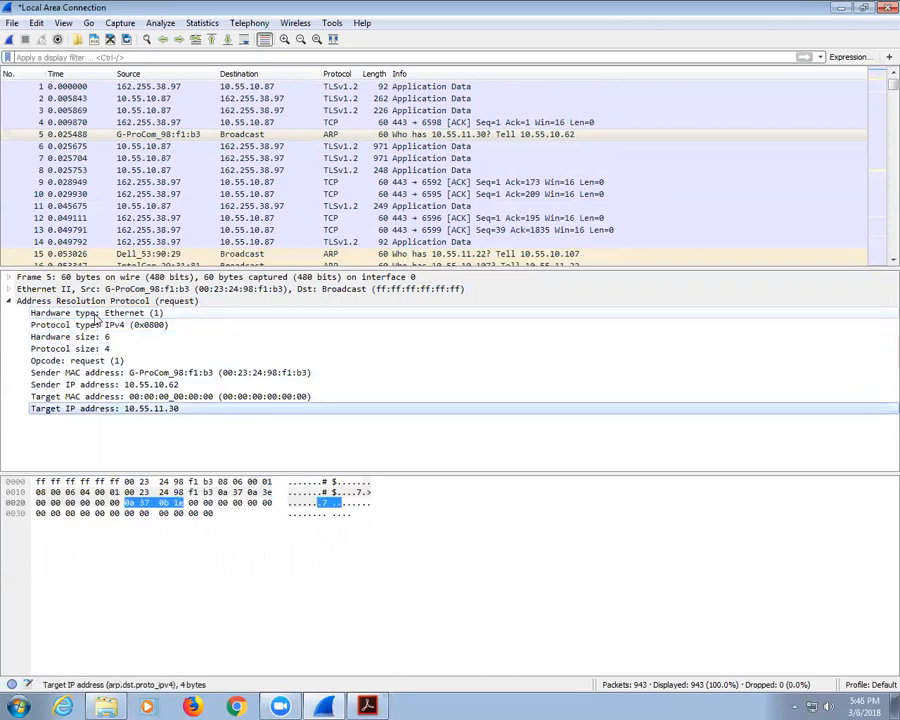
key(Up)
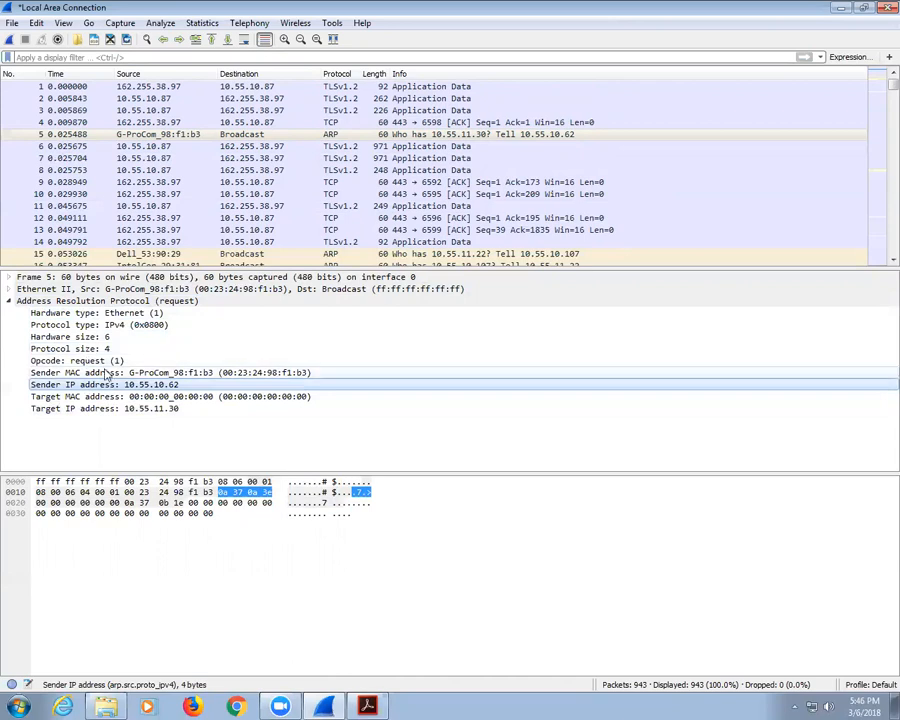
click(9, 300)
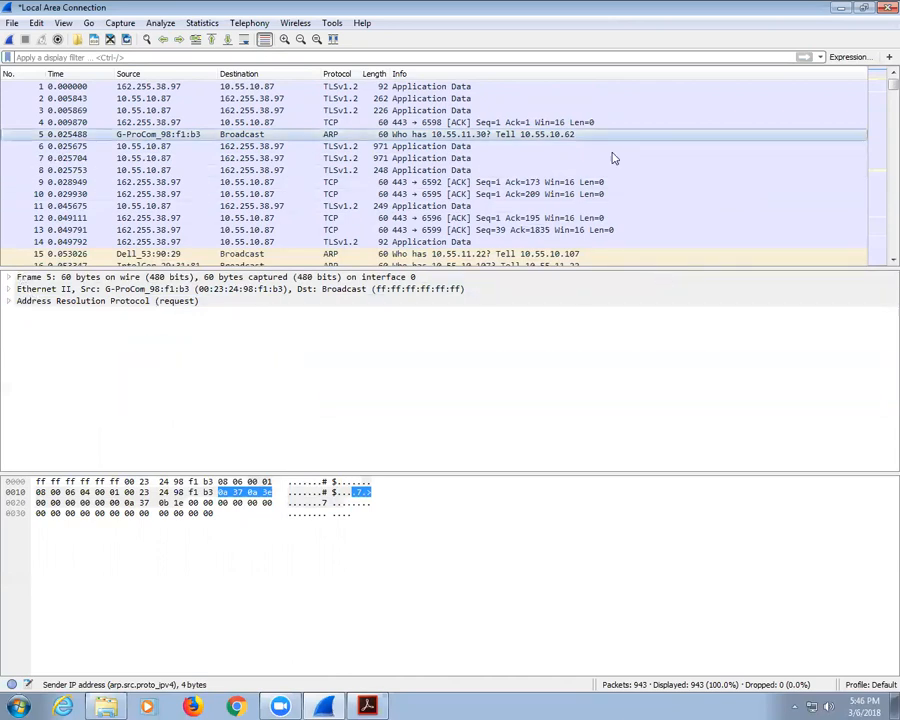
Step: Select NBNS packet 20, then quit Wireshark with Ctrl+Q
scroll(552, 140, down, 3)
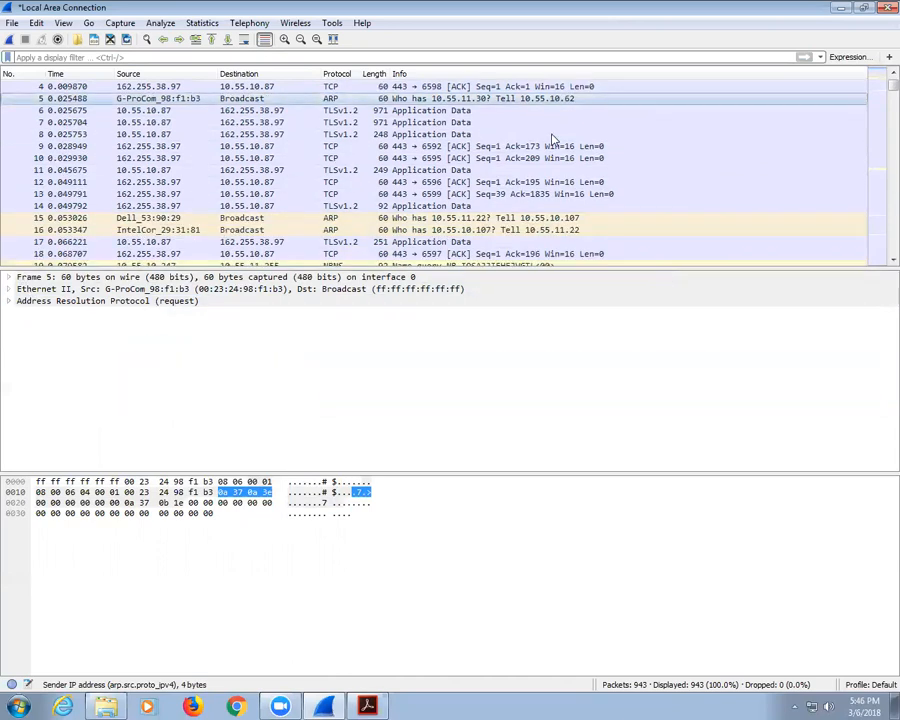
click(440, 205)
scroll(456, 186, down, 6)
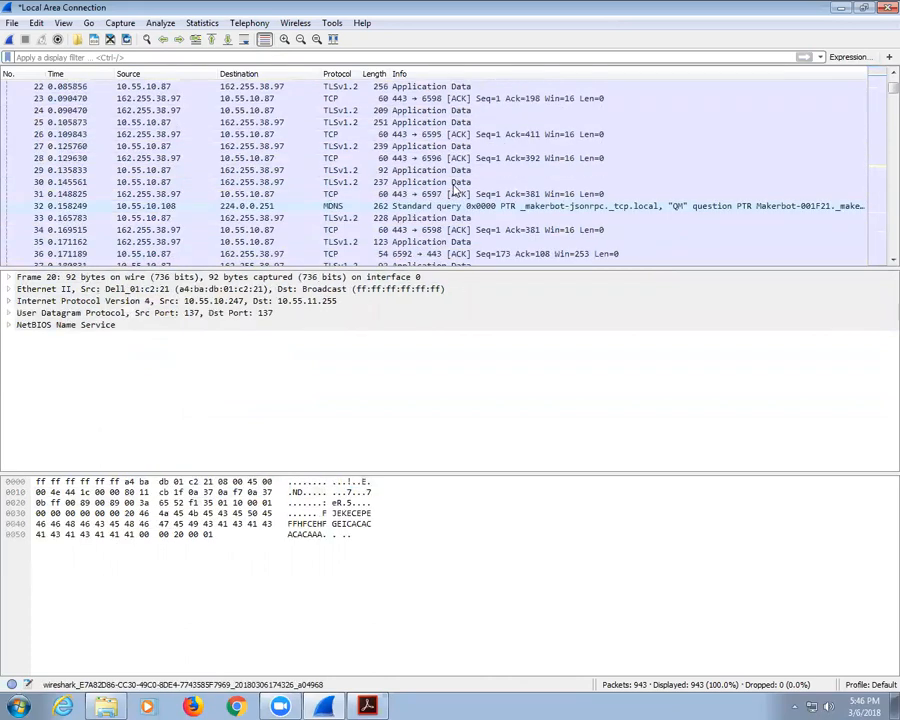
scroll(456, 186, down, 4)
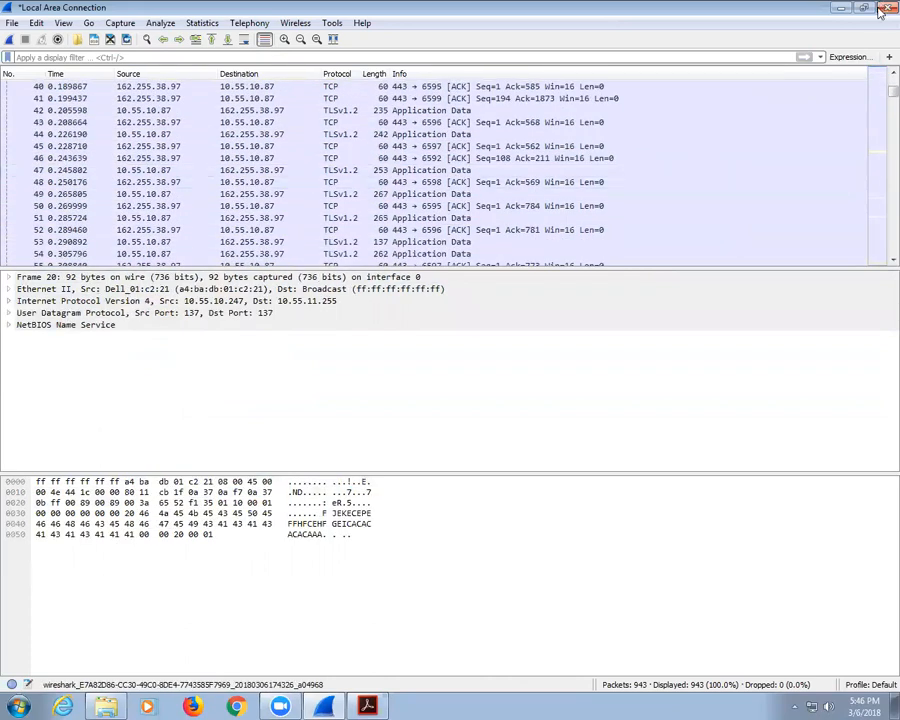
key(ctrl+q)
Step: Discard the live capture and open projectCap.pcap from the Fall 2015 for Demo folder
click(478, 369)
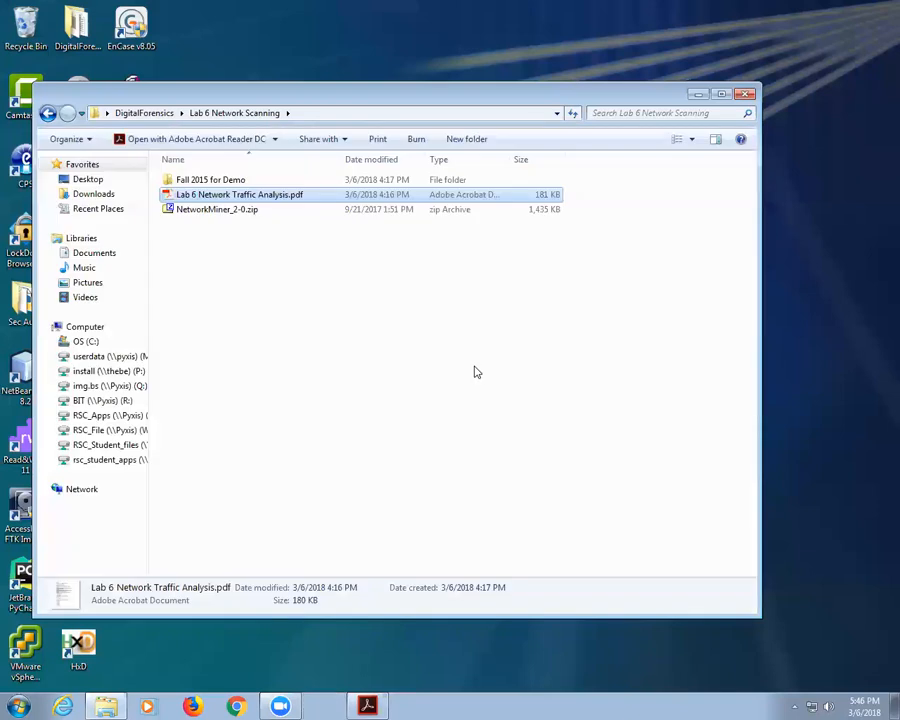
double_click(217, 180)
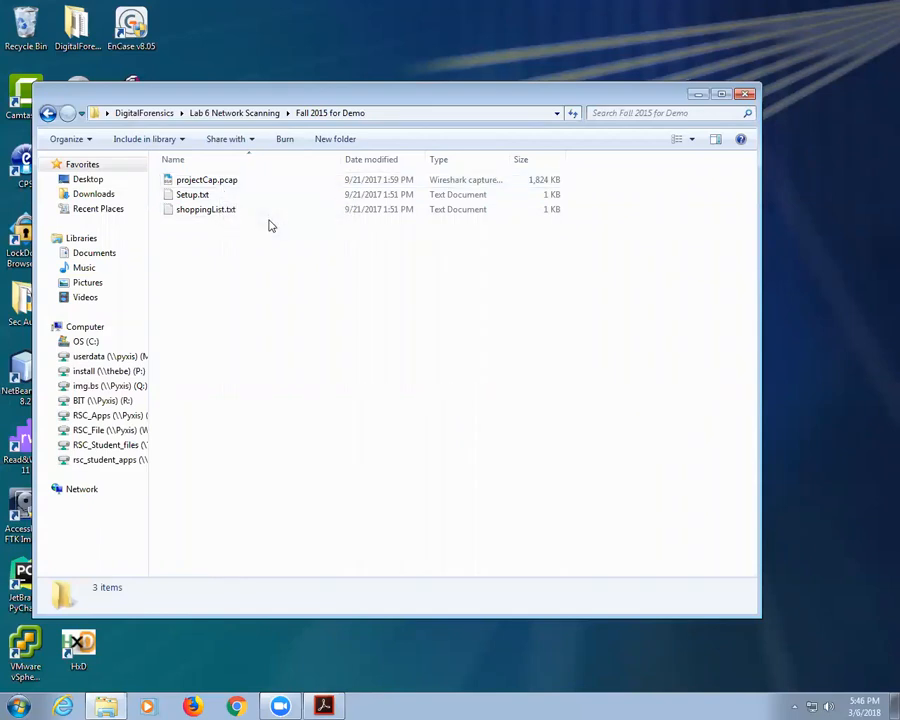
double_click(227, 182)
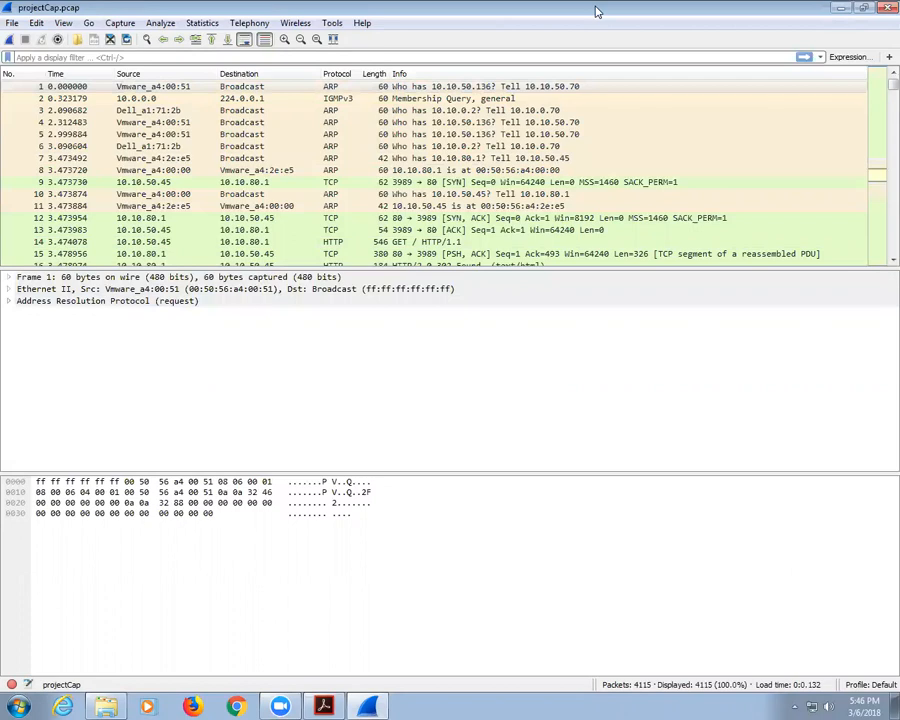
Step: Restore the window from full screen and skim projectCap's packets, selecting packets 16 and 15
drag(421, 8, 412, 88)
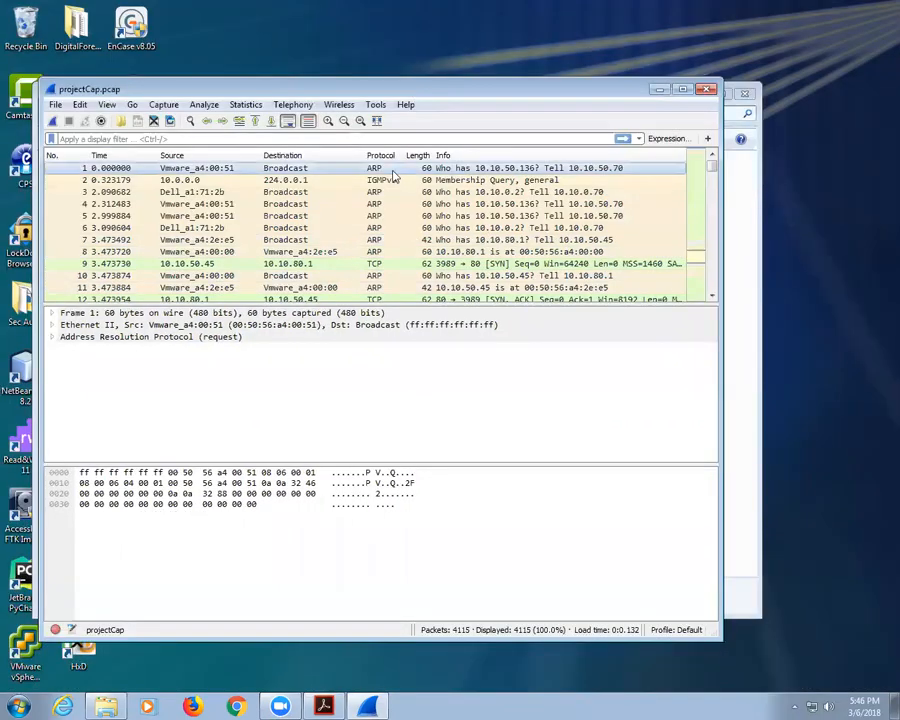
scroll(393, 190, down, 4)
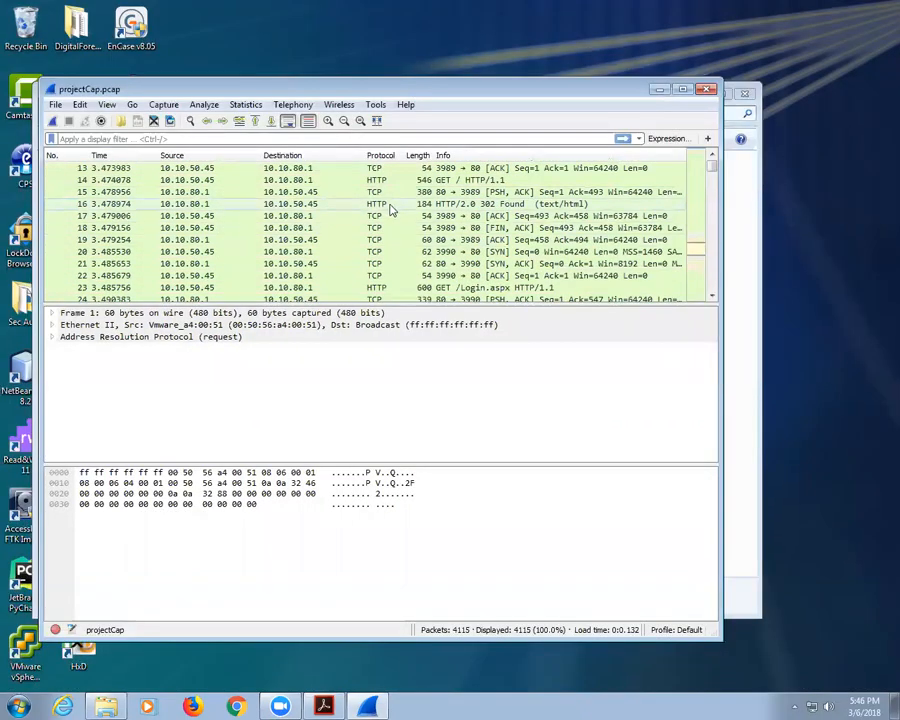
click(391, 205)
click(389, 192)
scroll(378, 240, down, 7)
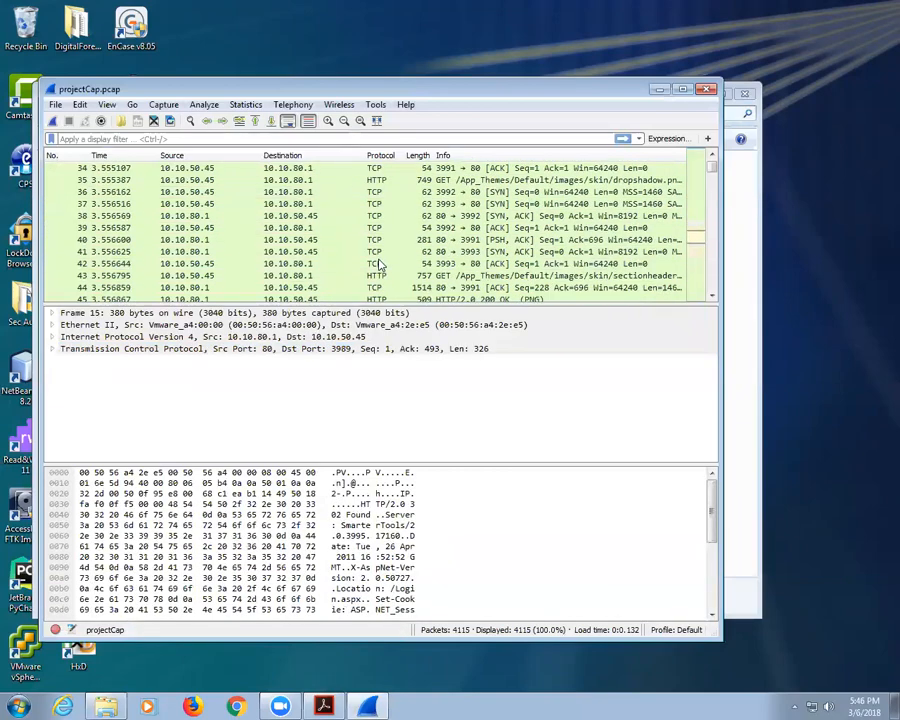
scroll(380, 265, down, 20)
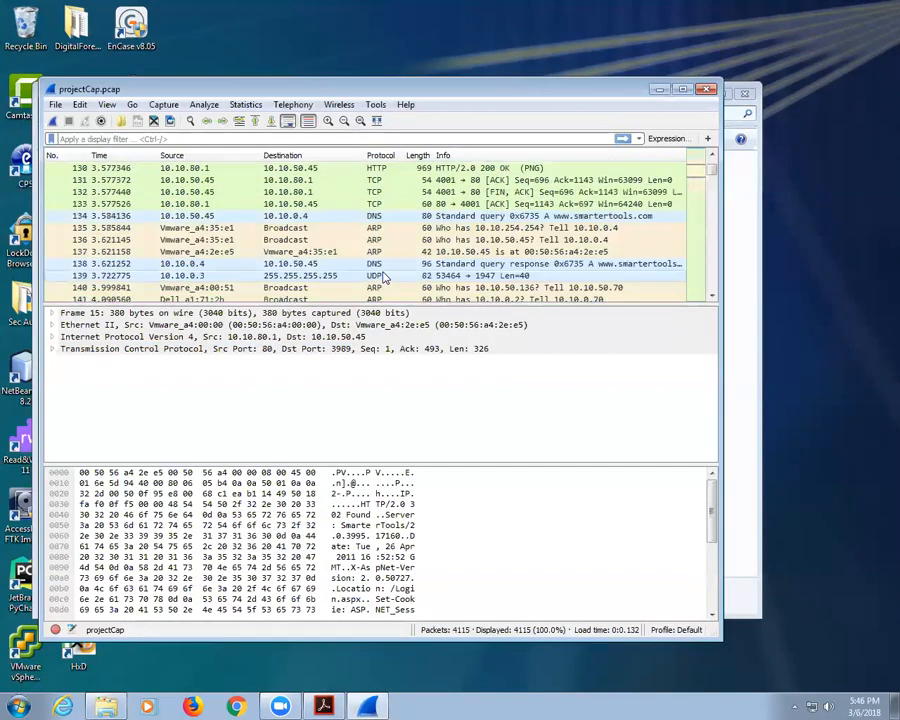
scroll(384, 277, down, 1)
scroll(385, 260, up, 5)
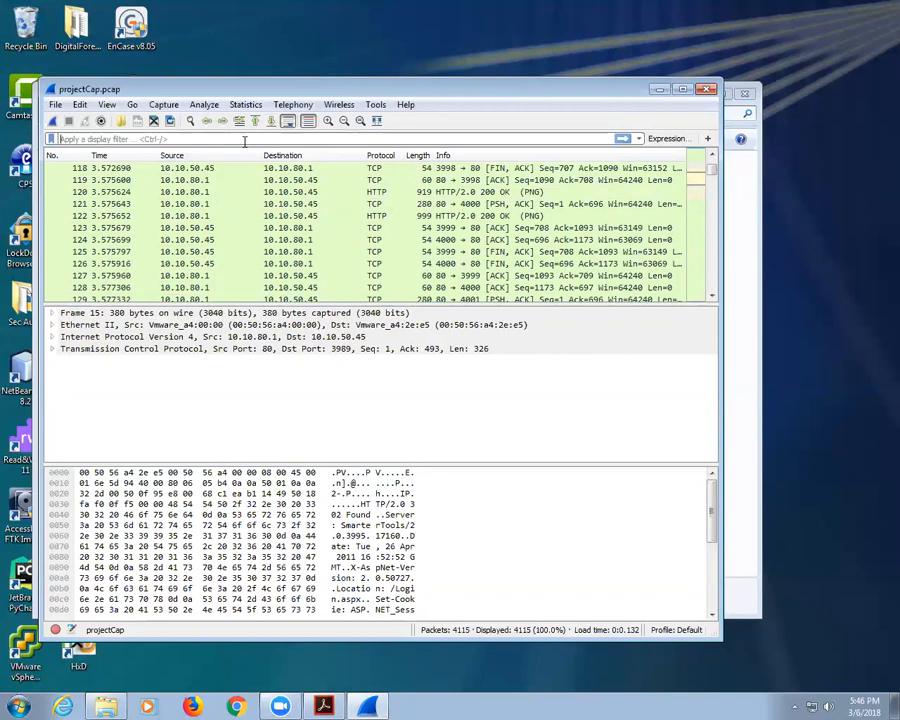
Step: Apply a lowercase ftp display filter (30 of 4115 packets) and select the FTP password packet
text(ftp)
key(BackSpace)
key(BackSpace)
key(BackSpace)
text(t)
key(BackSpace)
text(FTP)
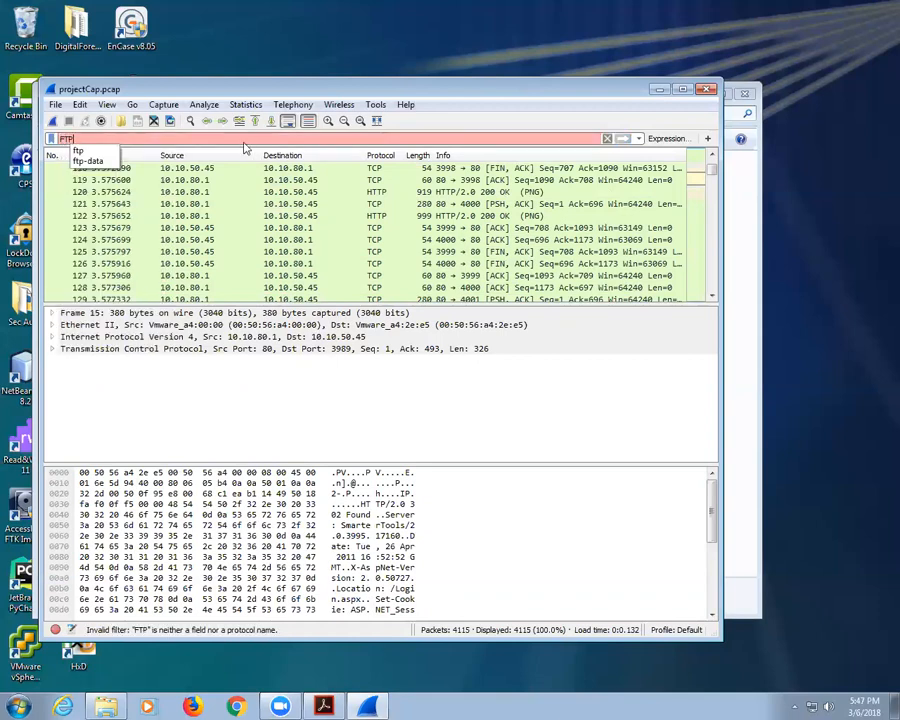
key(BackSpace)
key(BackSpace)
key(BackSpace)
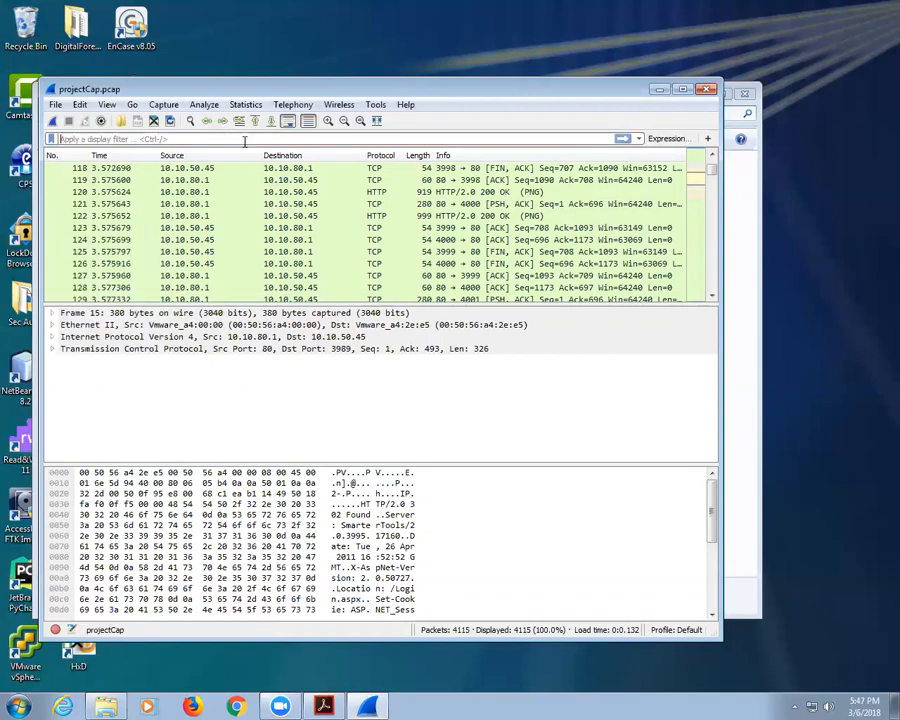
text(ftp)
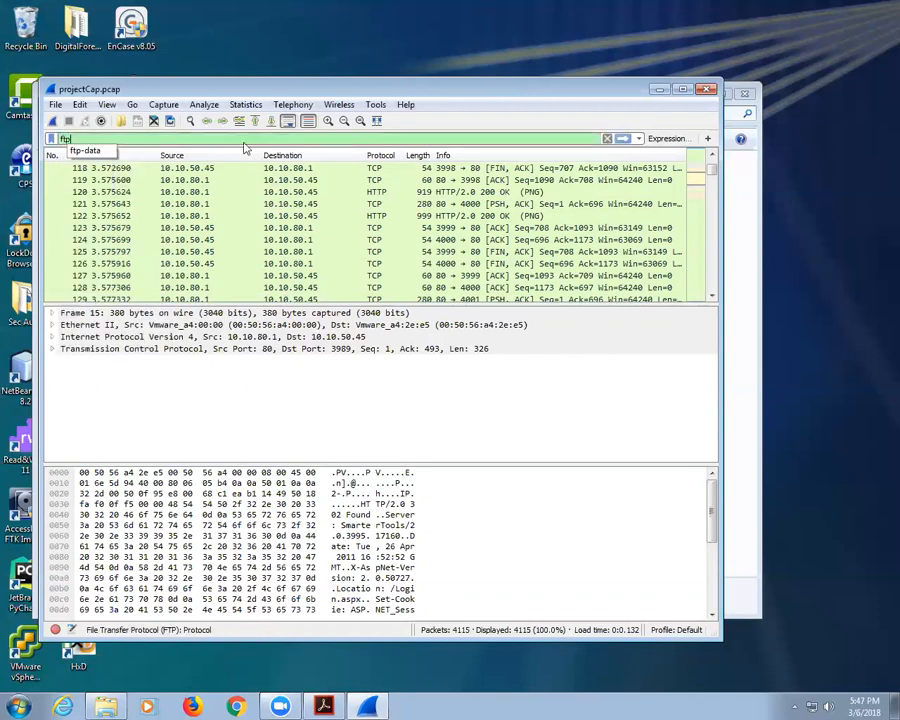
key(Return)
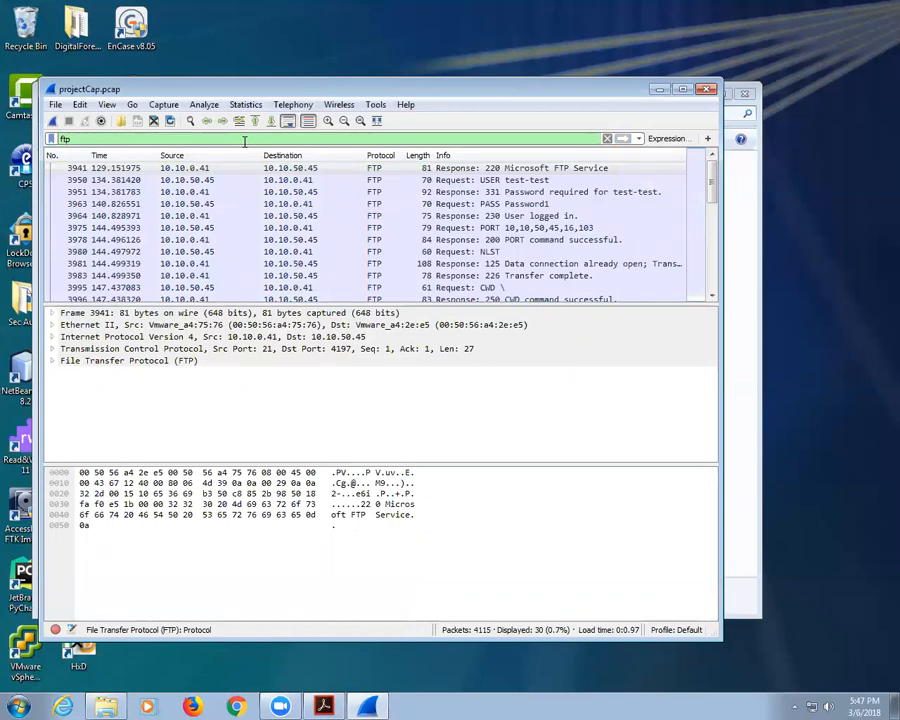
click(452, 207)
Step: Follow the PASS packet's TCP stream to read the FTP login, leaving tcp.stream eq 210 applied
right_click(452, 207)
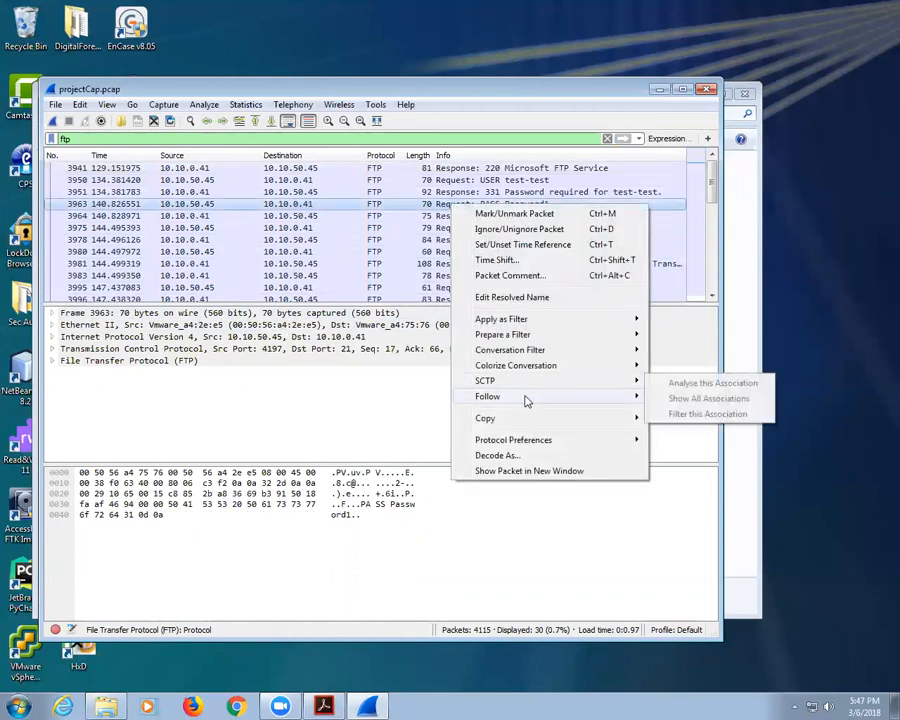
mouse_move(562, 399)
click(675, 397)
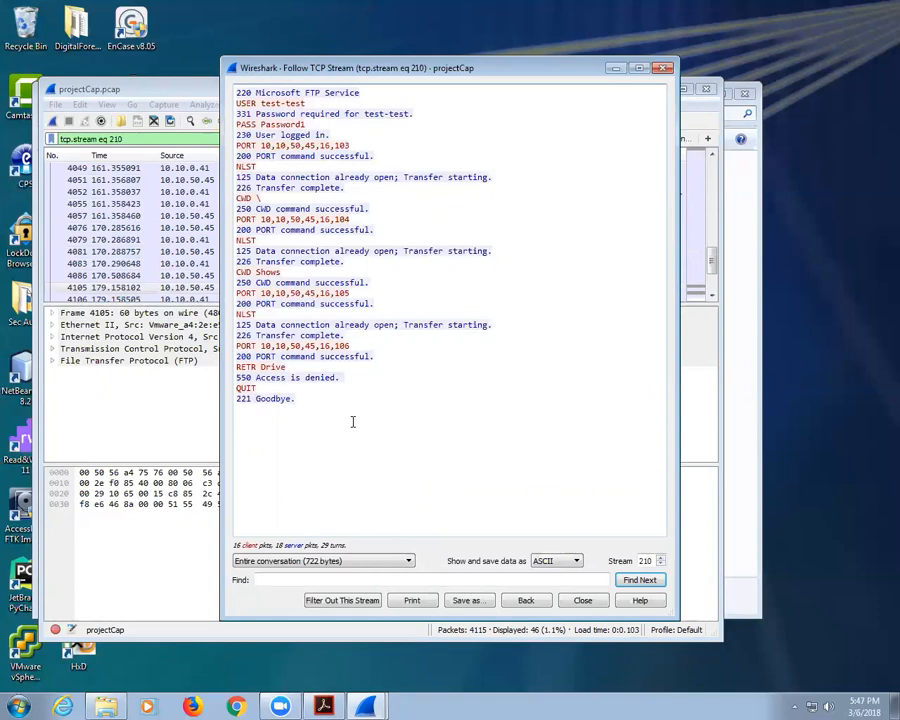
click(582, 600)
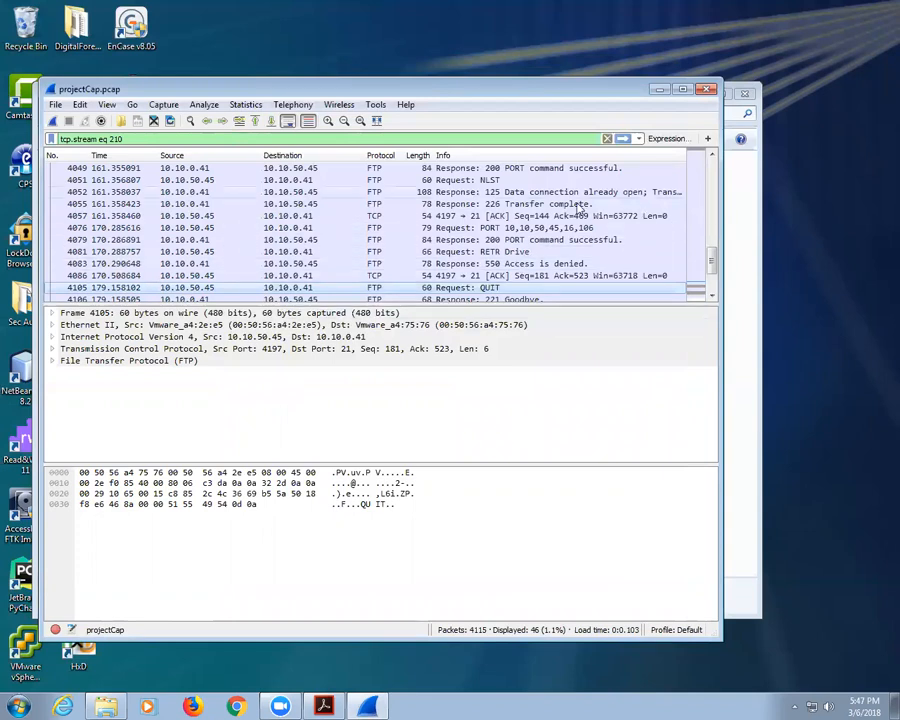
Step: Clear the TCP stream display filter so projectCap lists all 4115 packets again
click(607, 139)
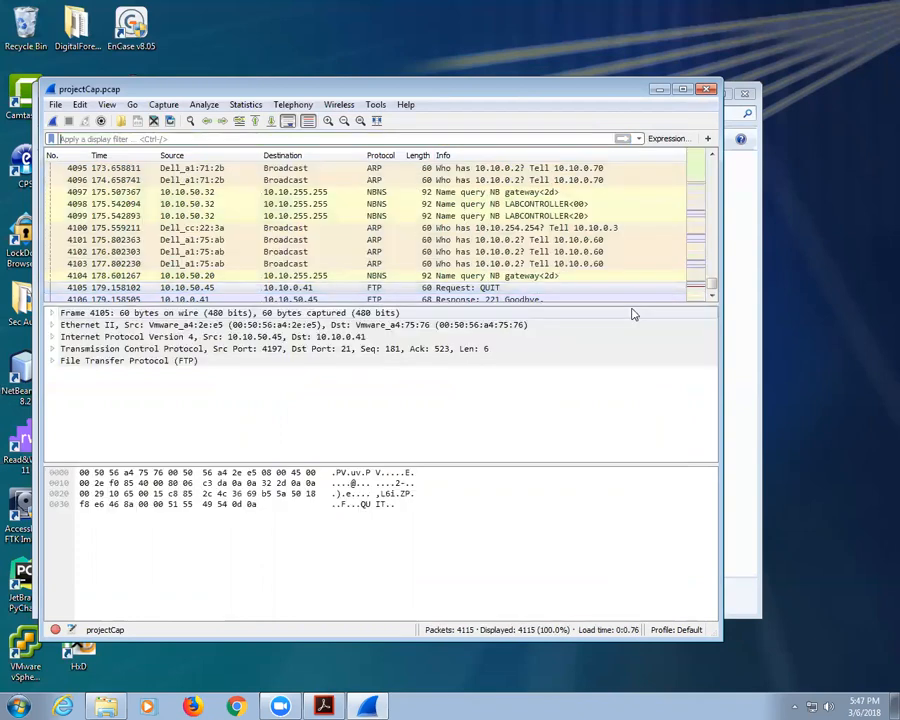
click(128, 140)
text(use)
key(BackSpace)
key(BackSpace)
key(BackSpace)
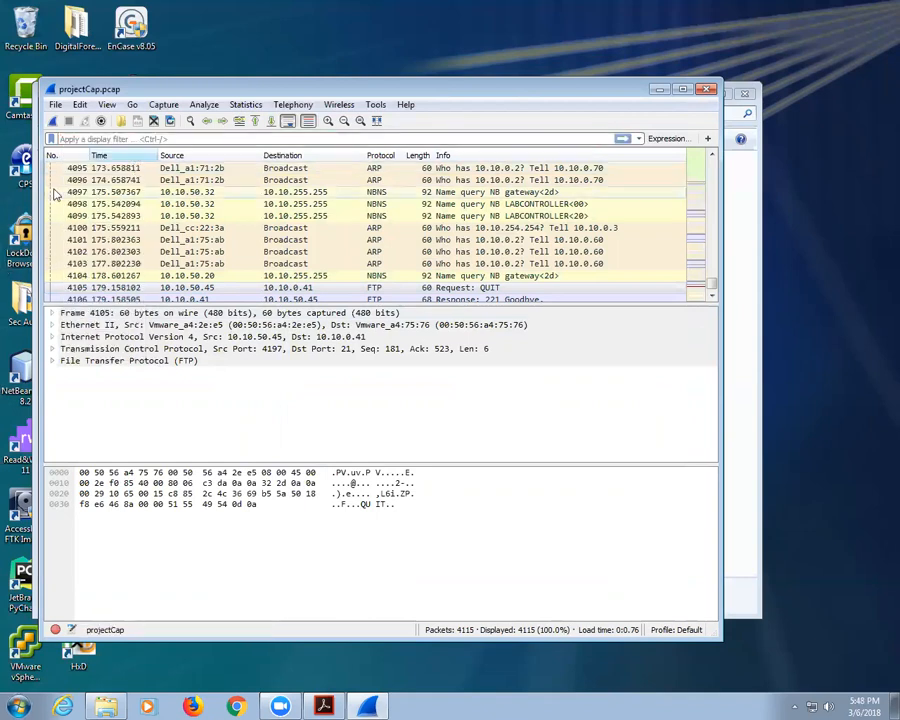
click(79, 104)
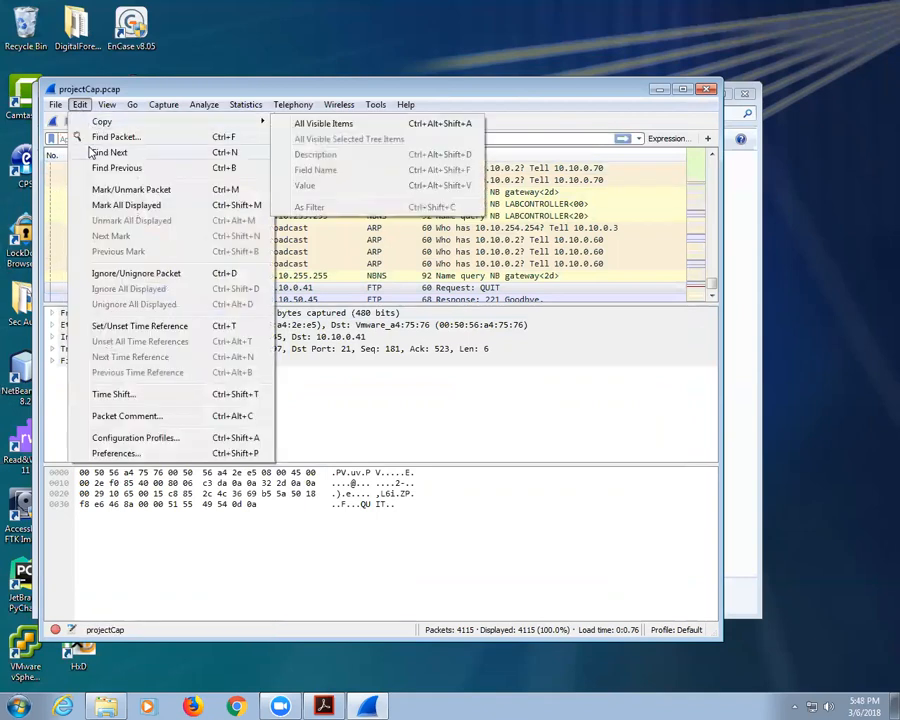
Step: Search the packets for the string 'user', reaching packet 711 and expanding its HTTP headers
click(110, 136)
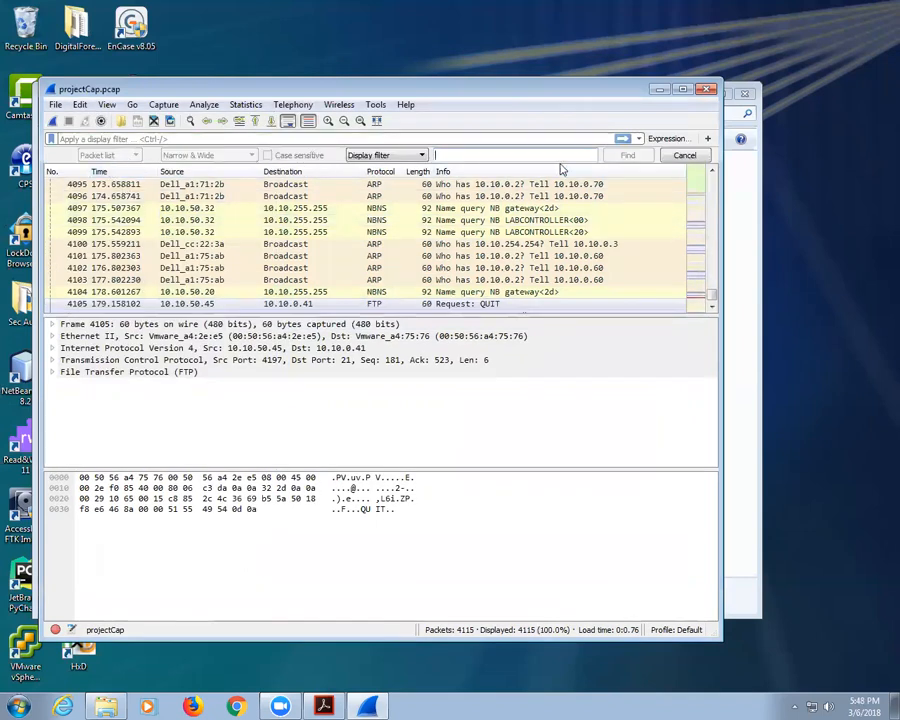
click(421, 155)
click(379, 187)
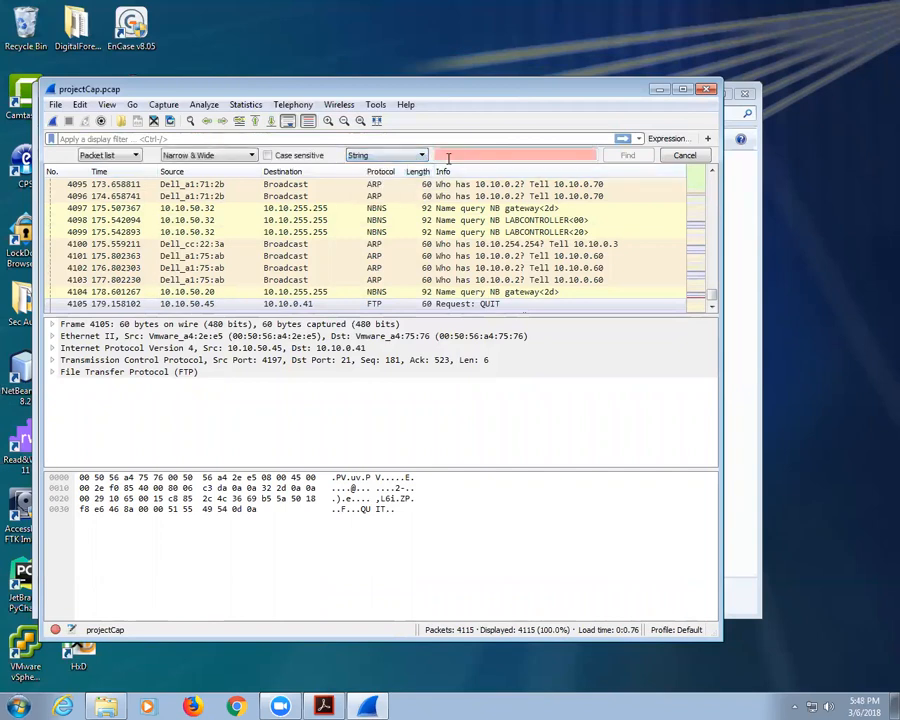
text(u)
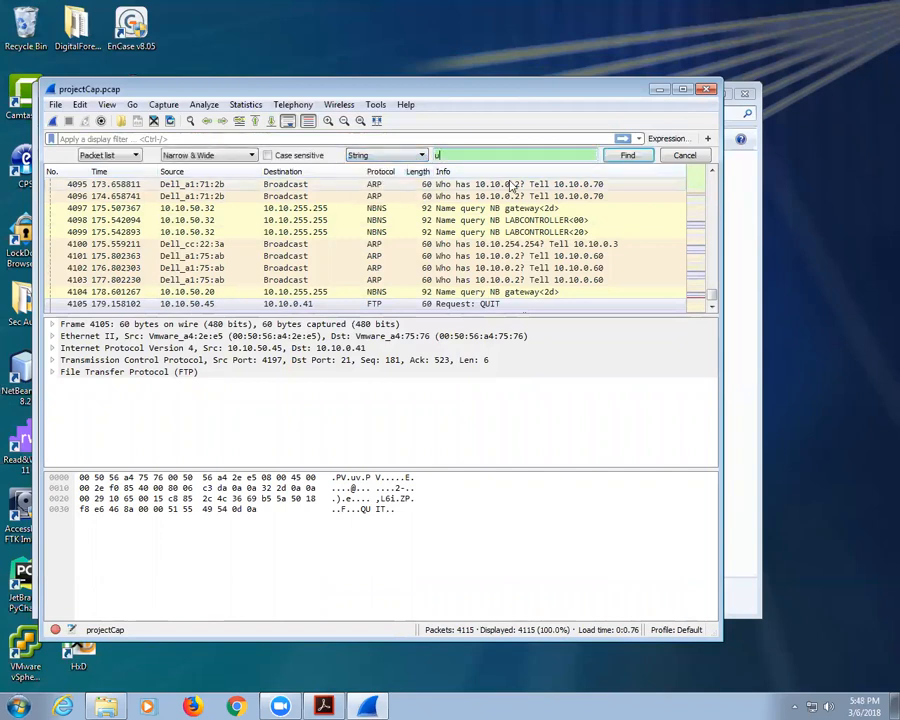
text(ser)
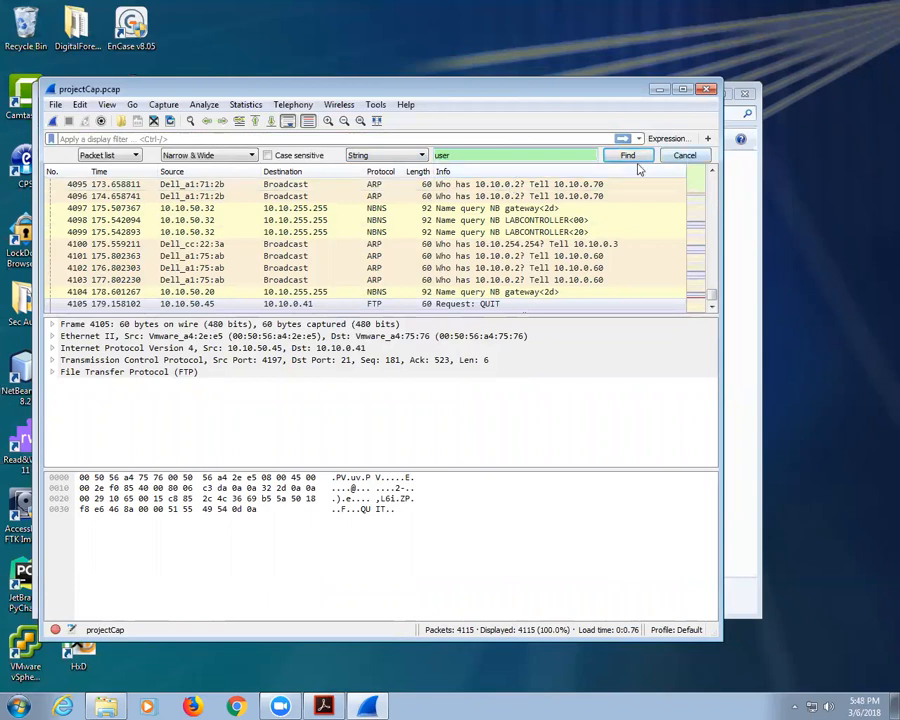
click(630, 157)
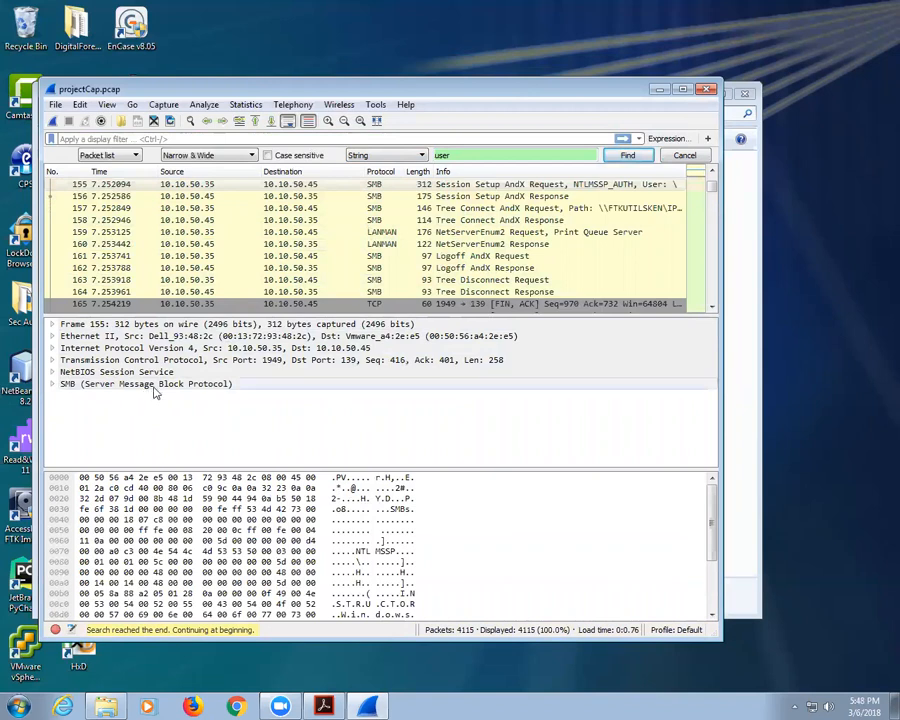
click(630, 156)
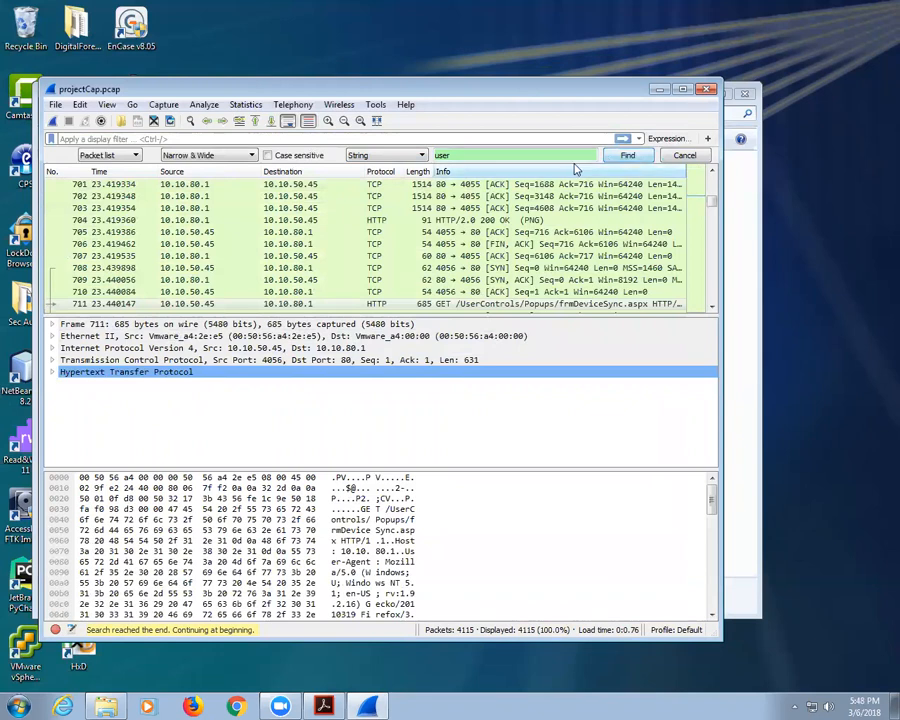
click(51, 372)
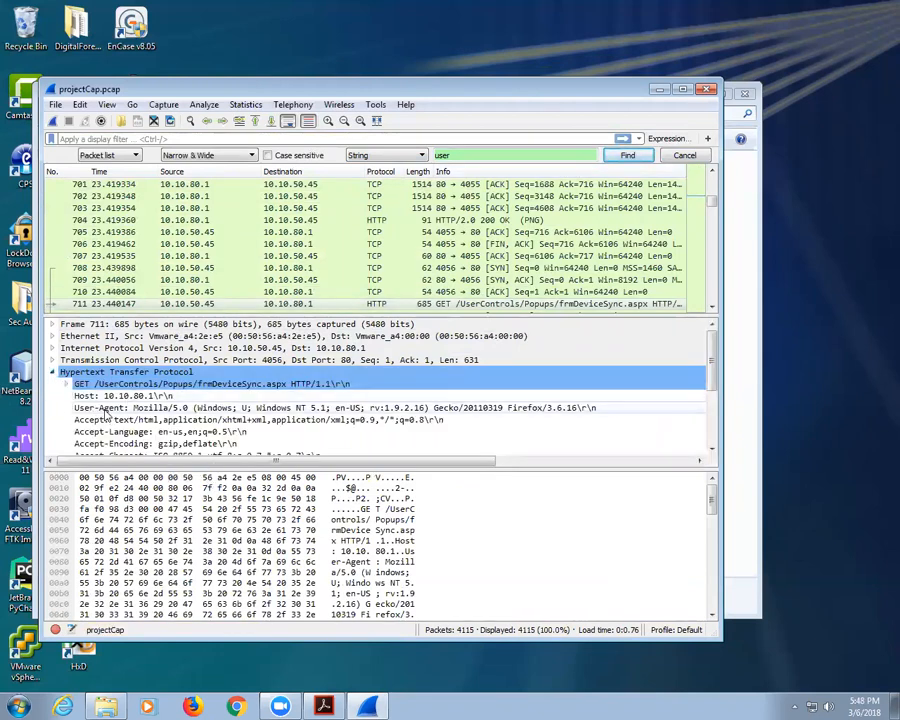
Step: Search for 'useruser', repeating the search from packet 1 at the top
click(482, 155)
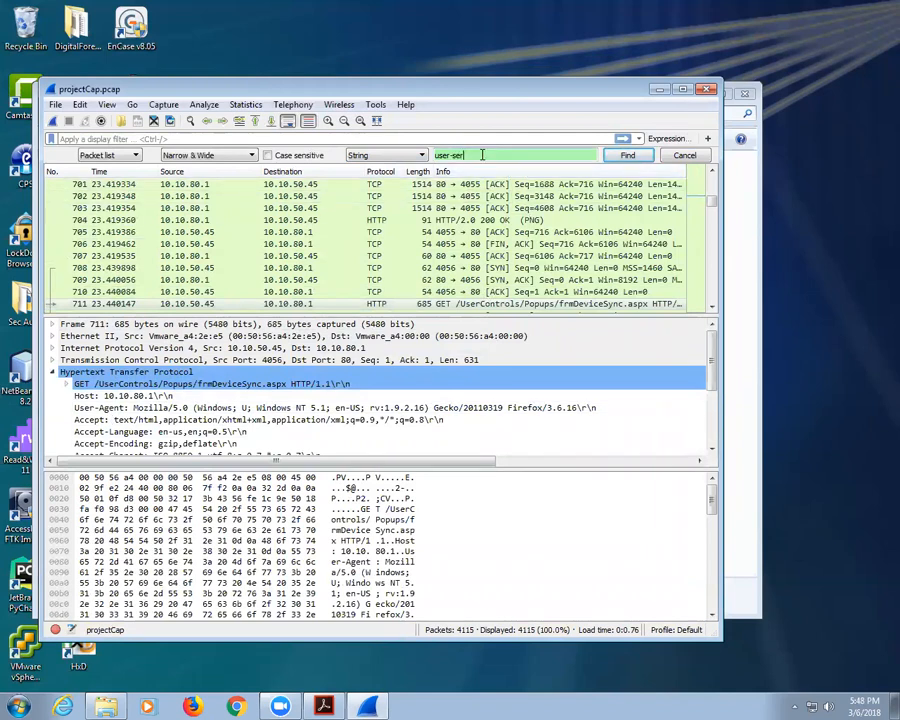
text(user)
click(624, 157)
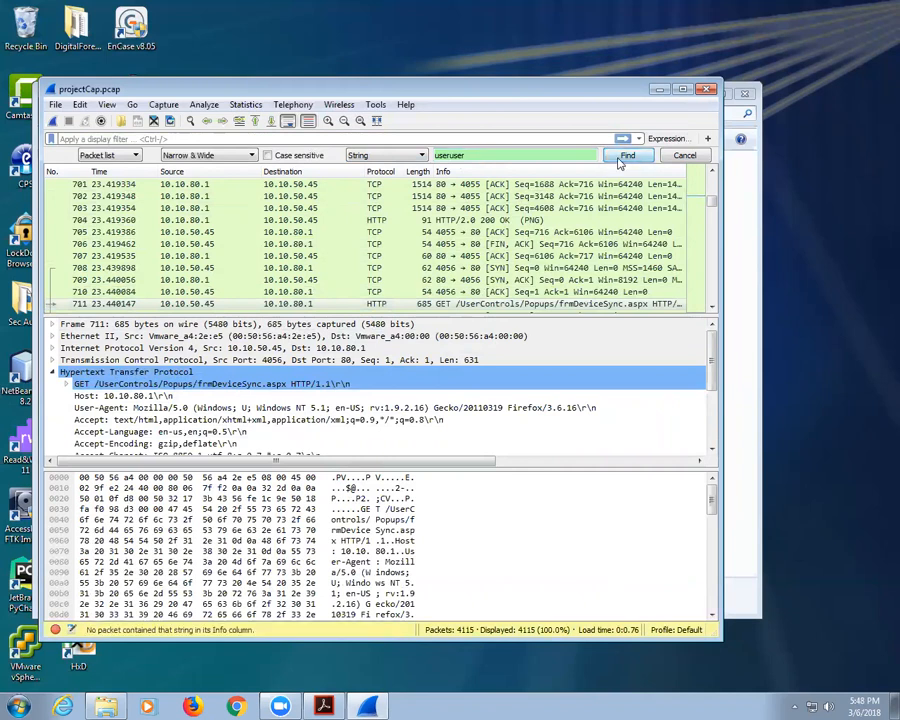
click(619, 158)
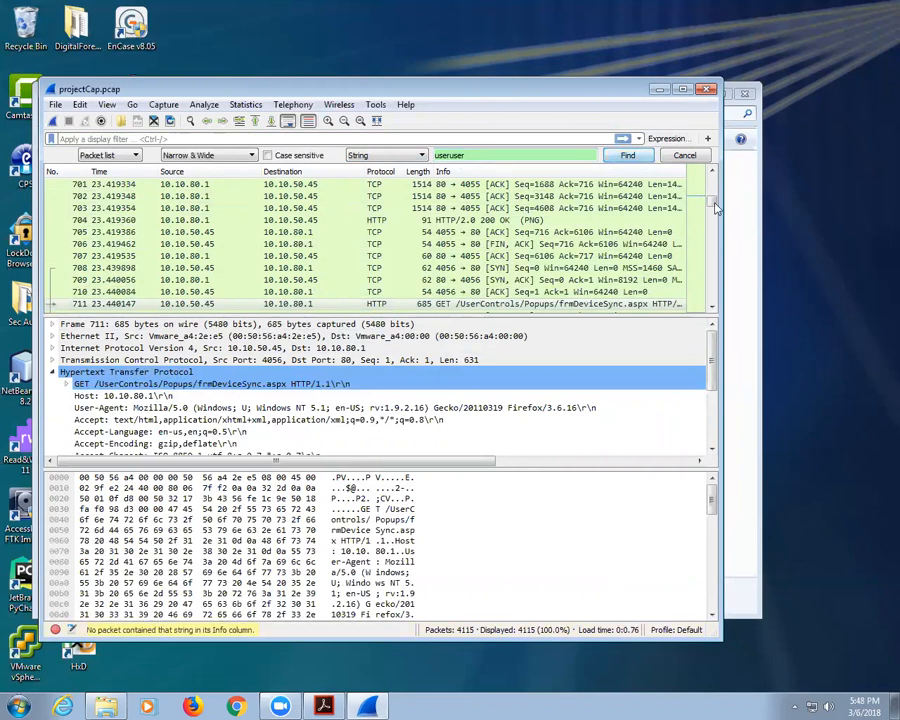
drag(713, 200, 713, 178)
click(367, 188)
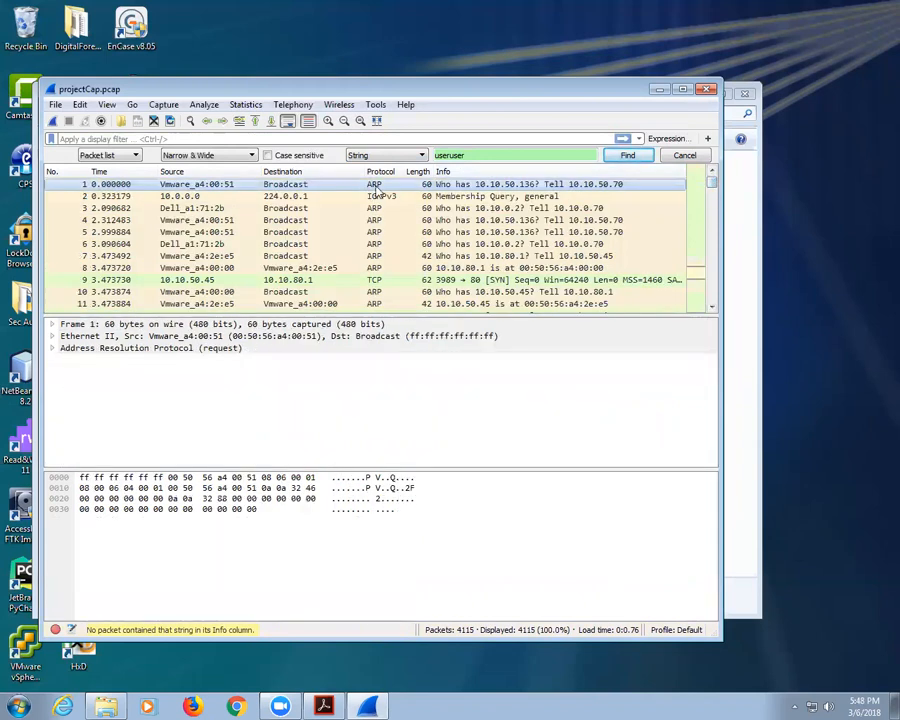
click(627, 158)
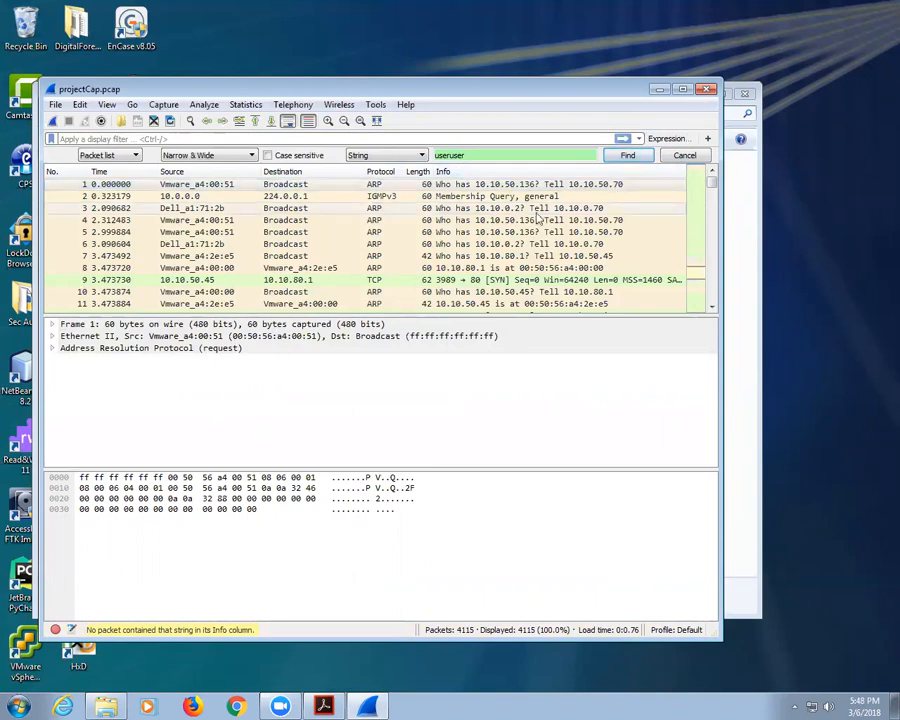
Step: Search for 'user-user', which matches no packet
click(452, 155)
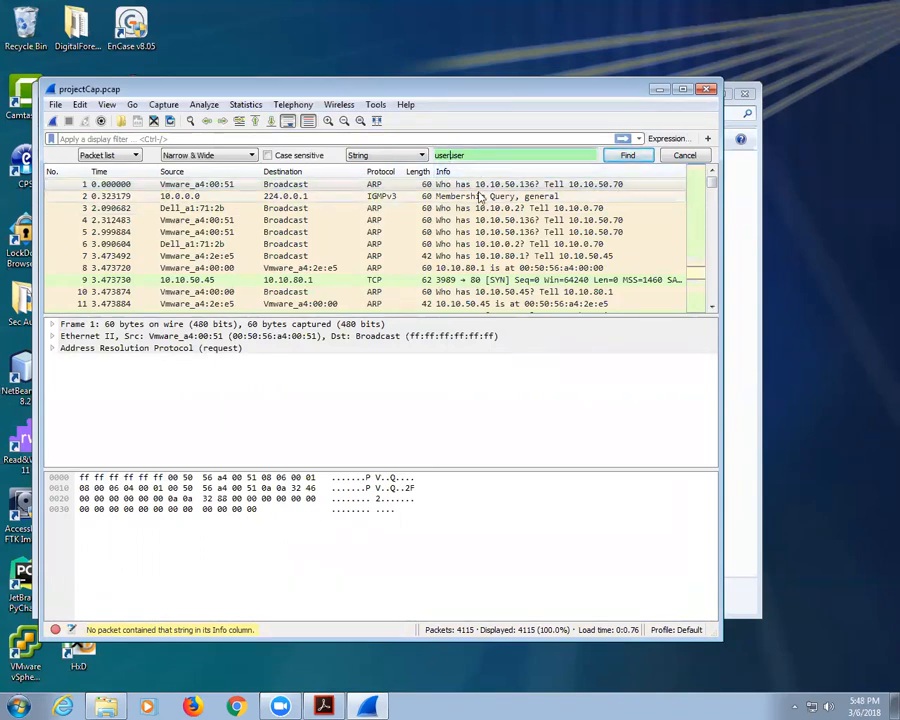
text(-)
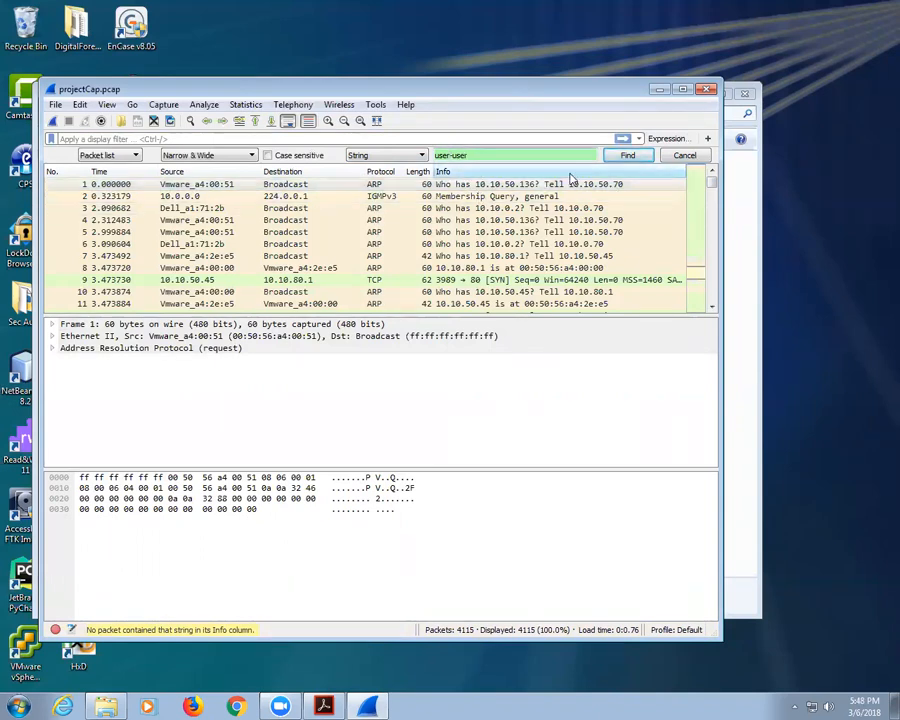
click(627, 158)
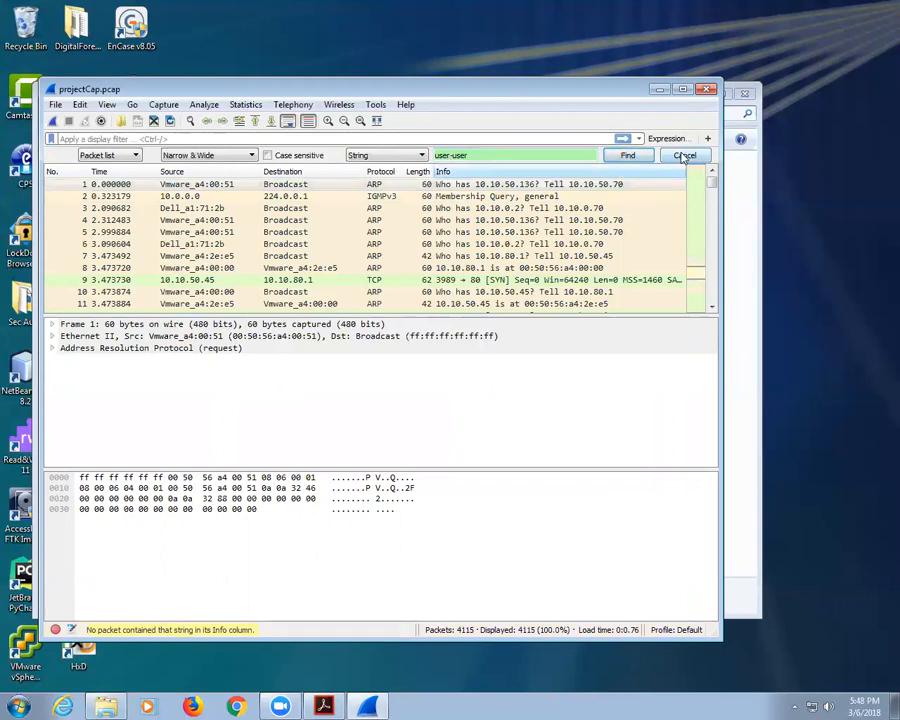
drag(474, 155, 420, 155)
Step: Search for the captured password, view FTP PASS frame 3963 separately, then close the Find bar
text(pa)
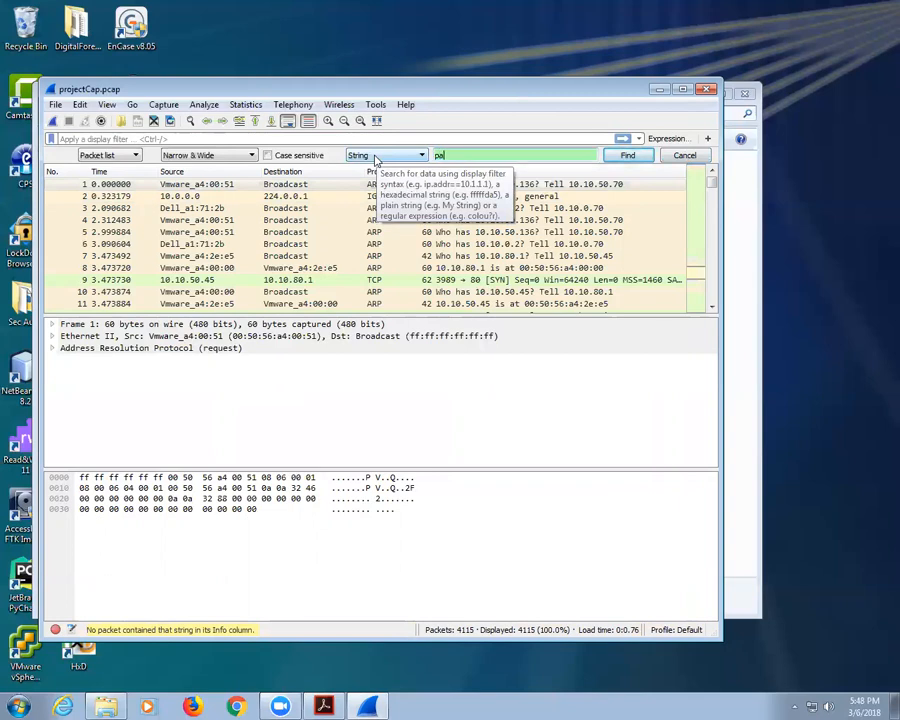
text(ssword1)
click(626, 155)
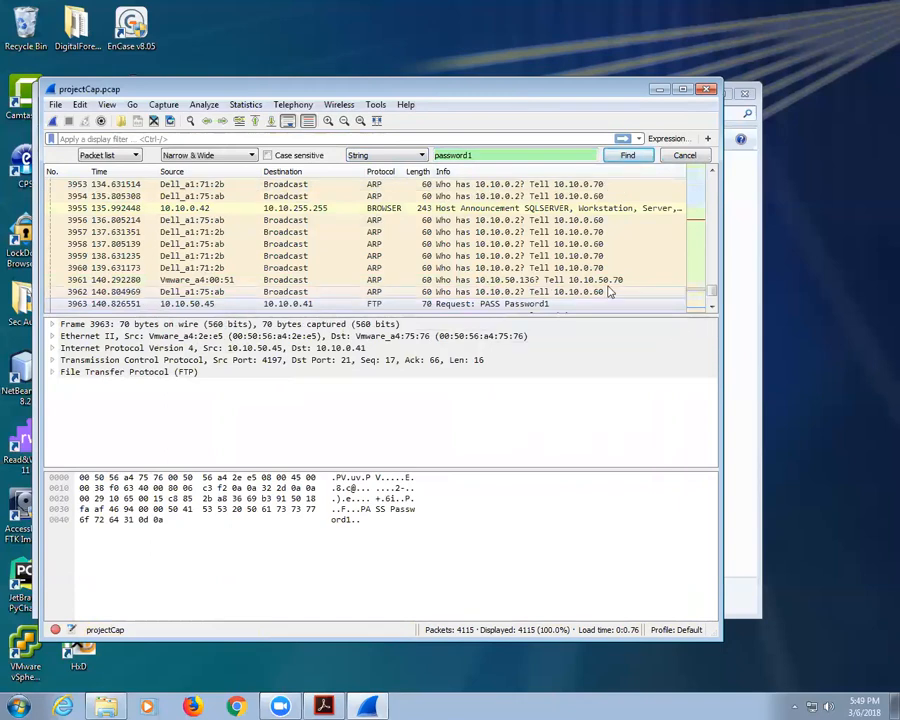
double_click(528, 304)
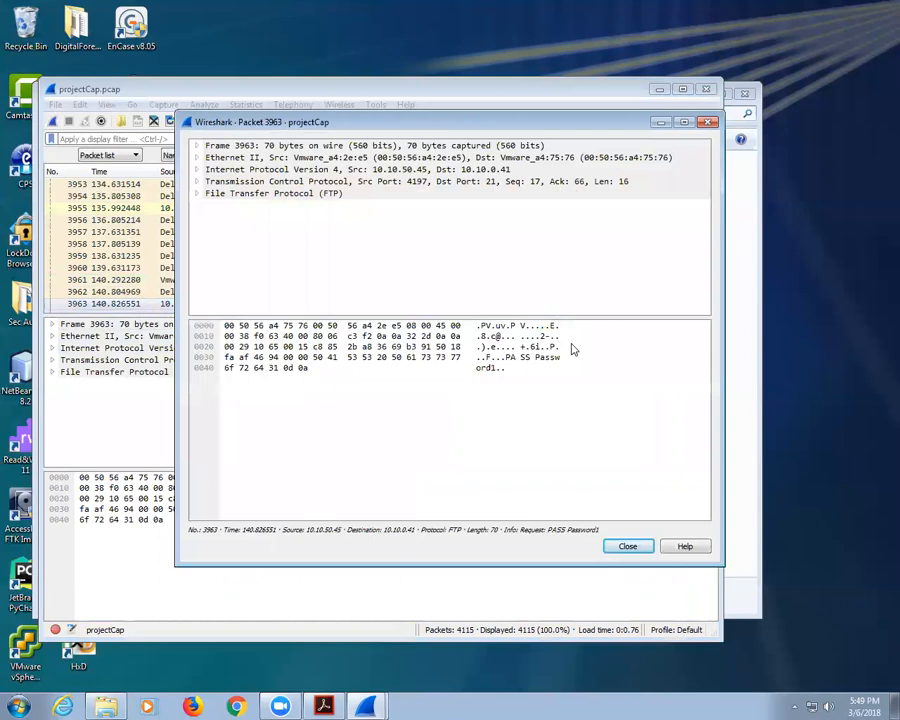
click(634, 547)
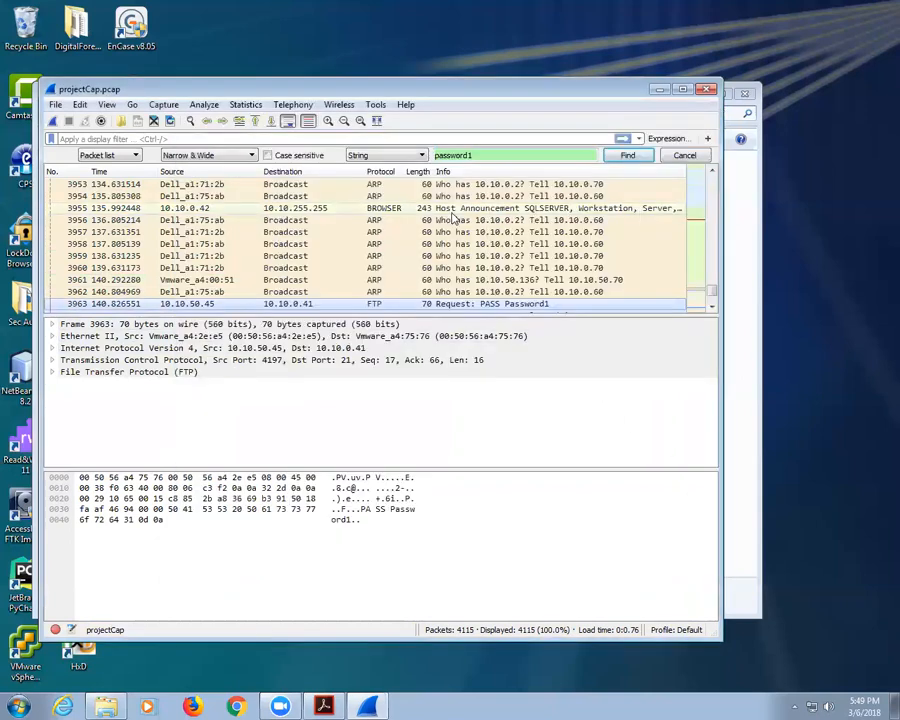
click(686, 156)
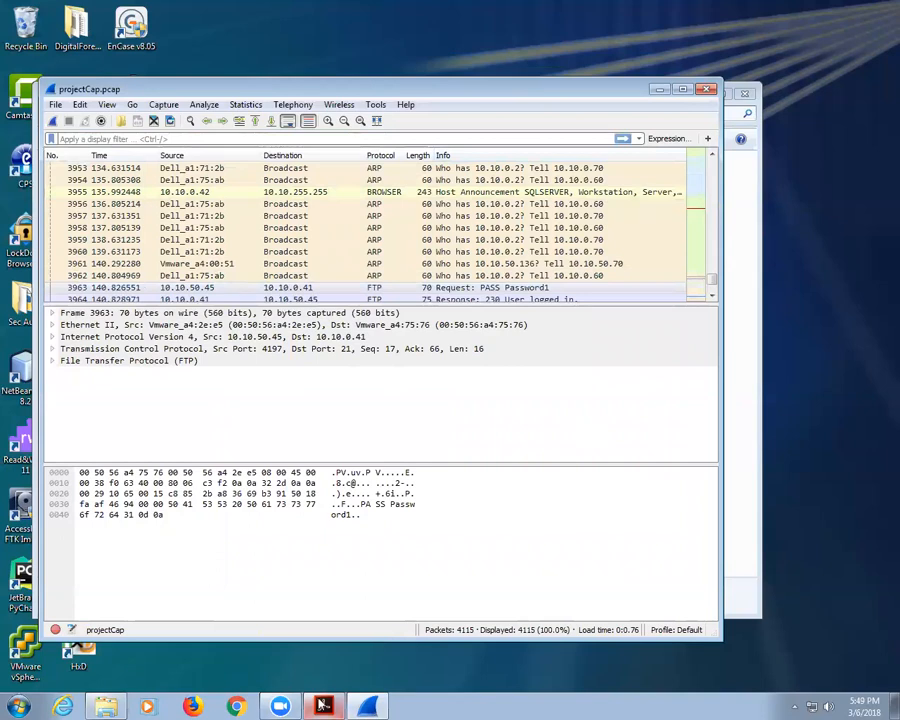
Step: Bring the Lab 6 quiz PDF forward and highlight the password named in Question 7
click(325, 706)
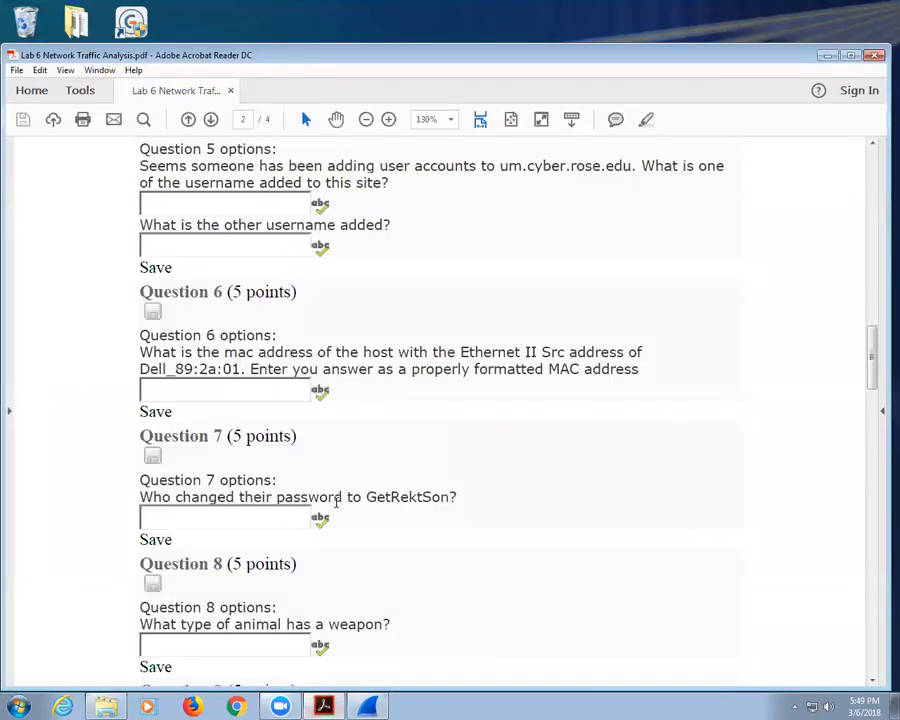
drag(362, 496, 452, 497)
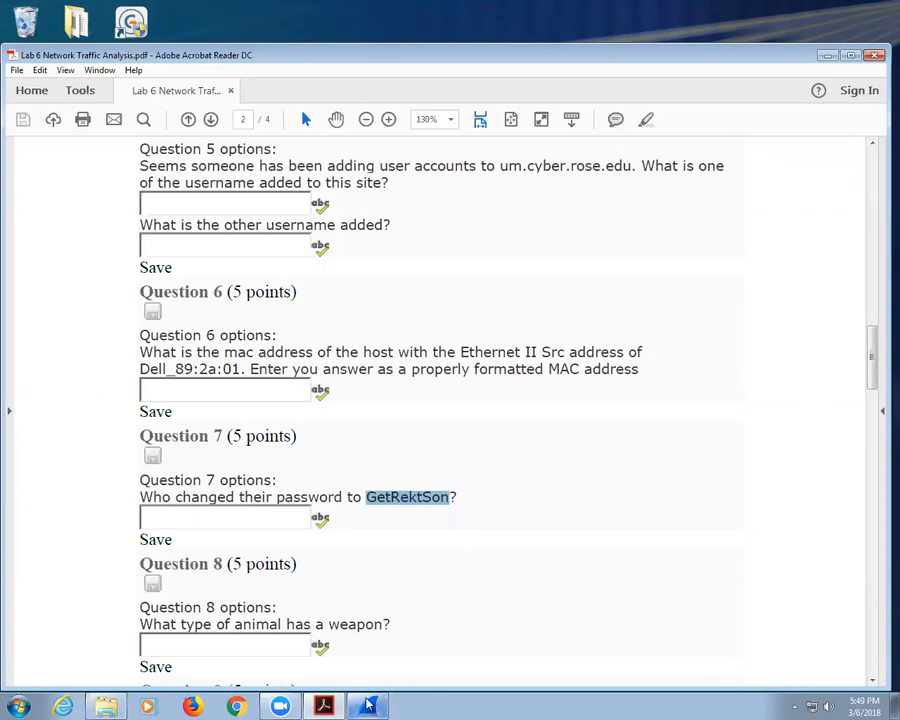
key(alt+Tab)
Step: Compare FTP password packet 3963 with 'User logged in' response 3964, then scroll through later traffic
scroll(516, 250, down, 1)
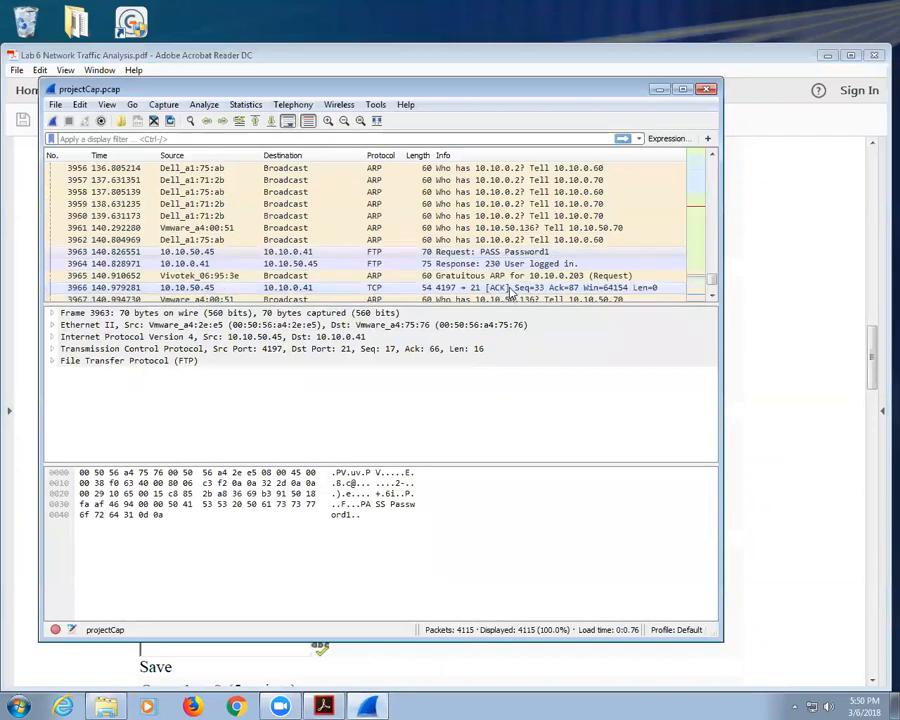
click(520, 265)
click(512, 254)
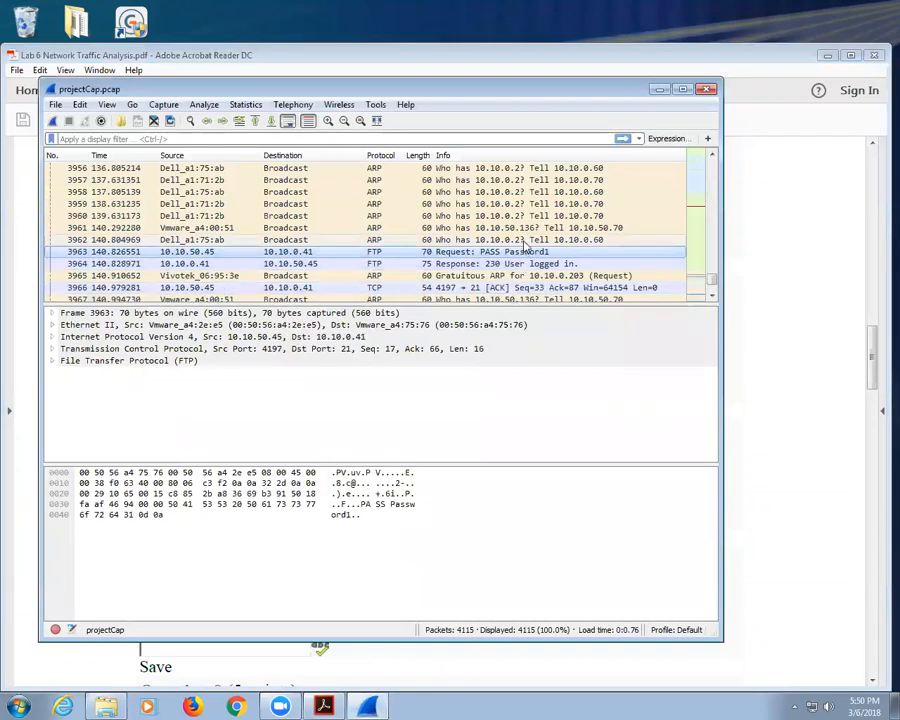
click(507, 265)
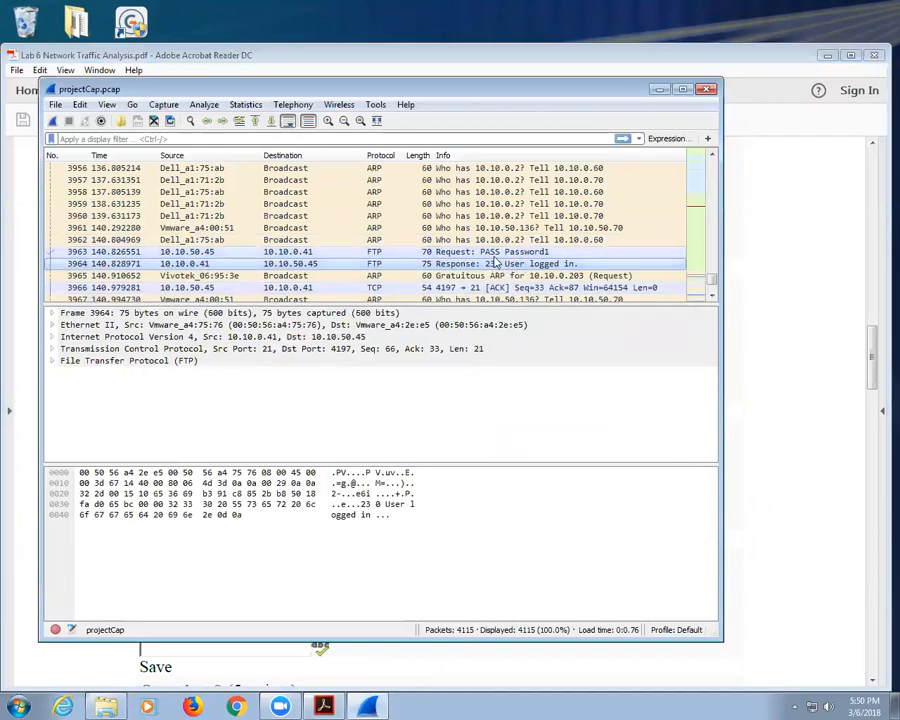
scroll(505, 266, down, 6)
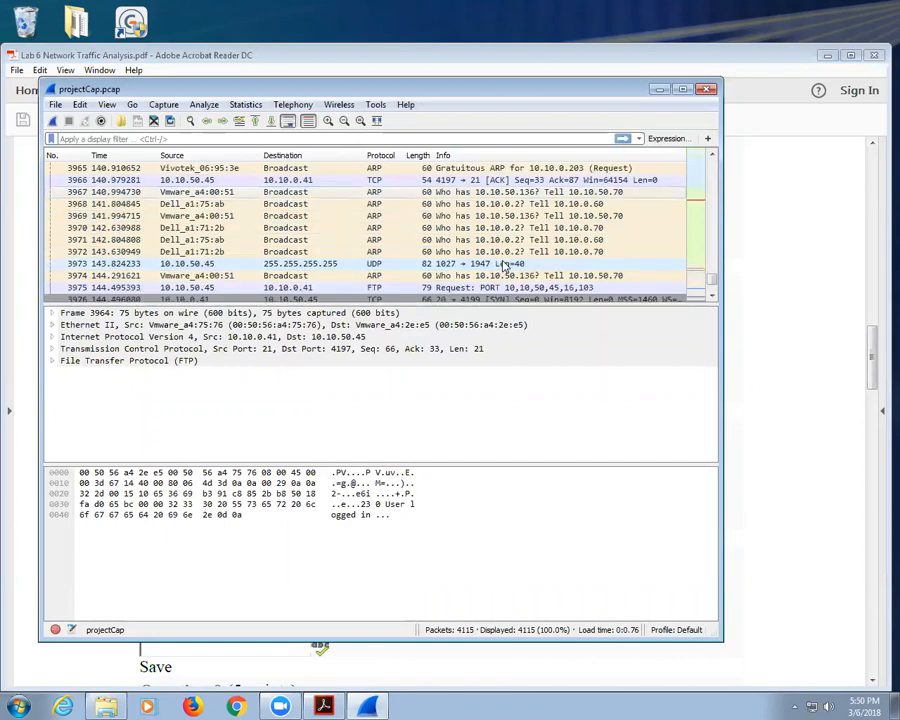
scroll(505, 266, down, 3)
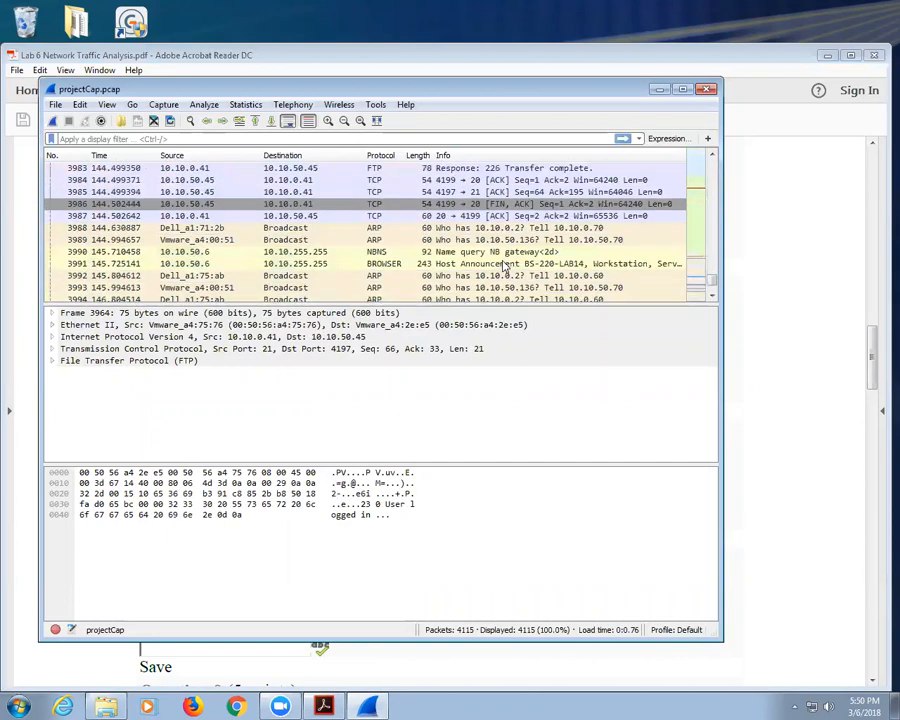
scroll(505, 266, down, 1)
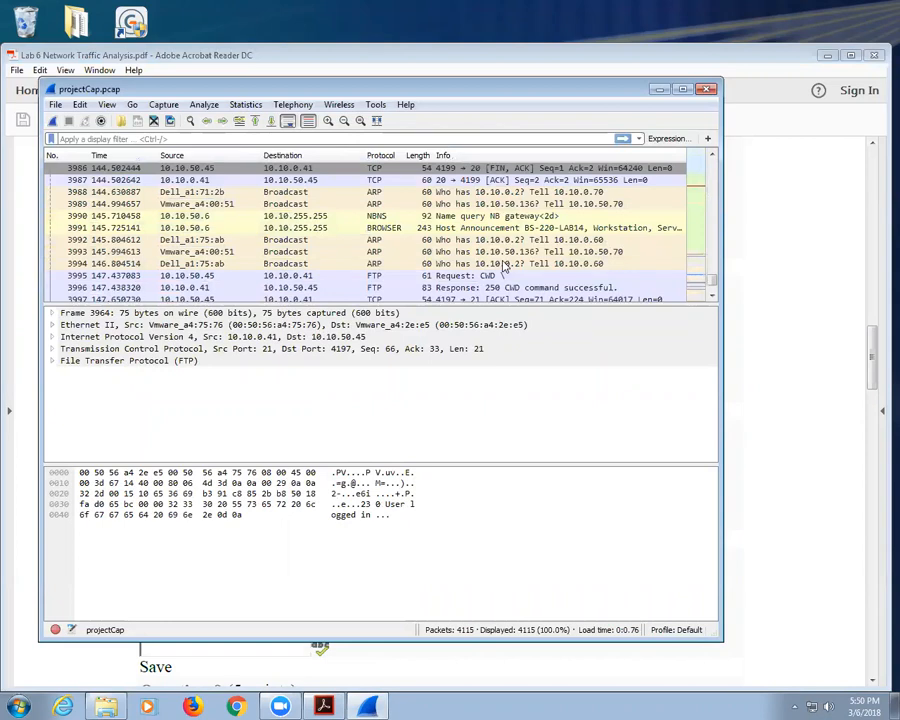
scroll(505, 266, down, 9)
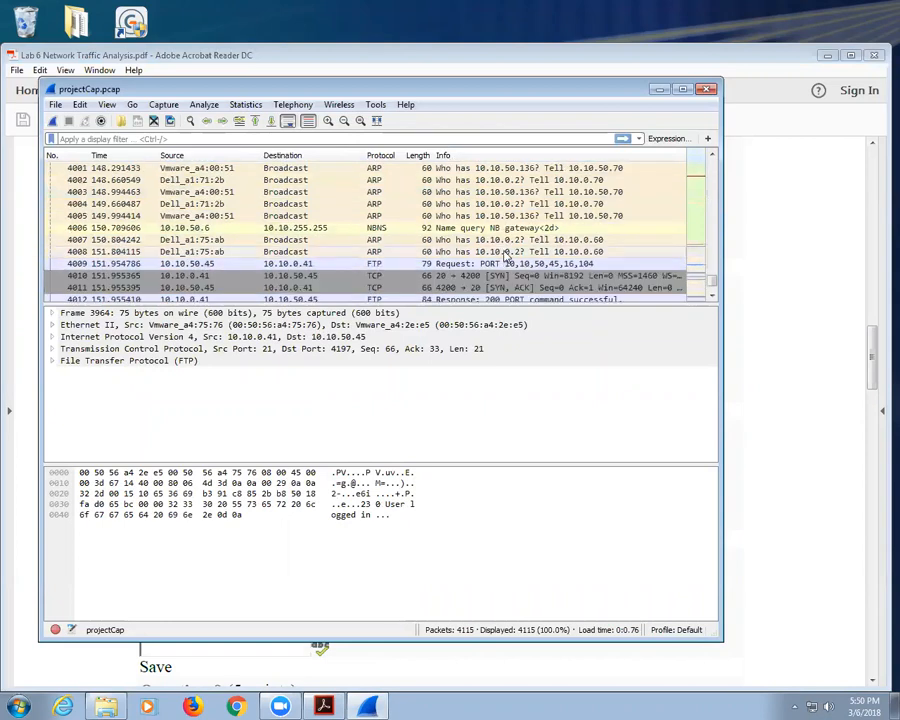
scroll(506, 256, down, 4)
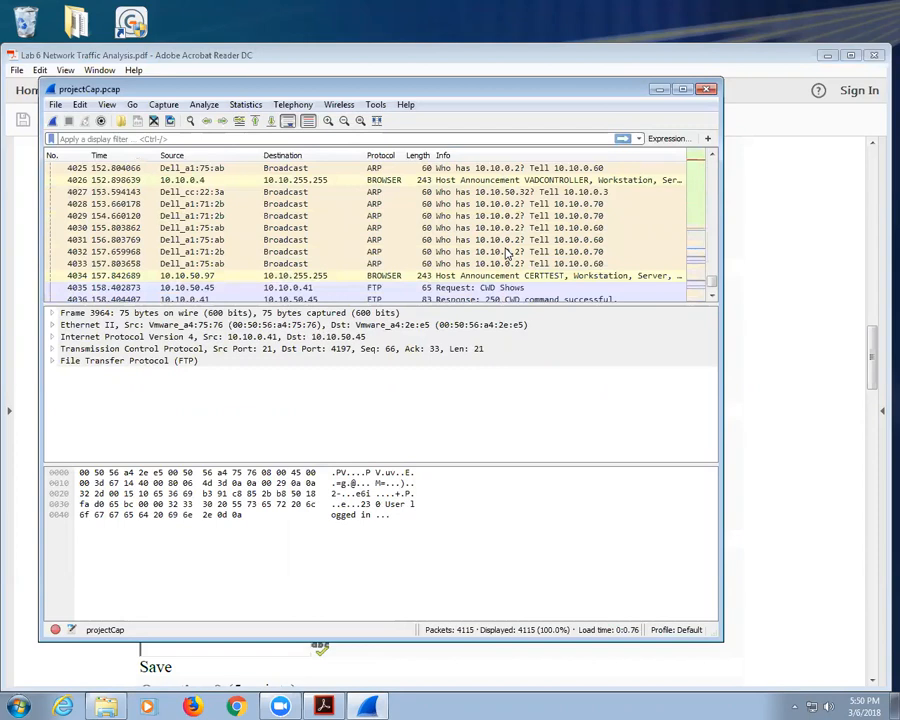
scroll(507, 255, down, 3)
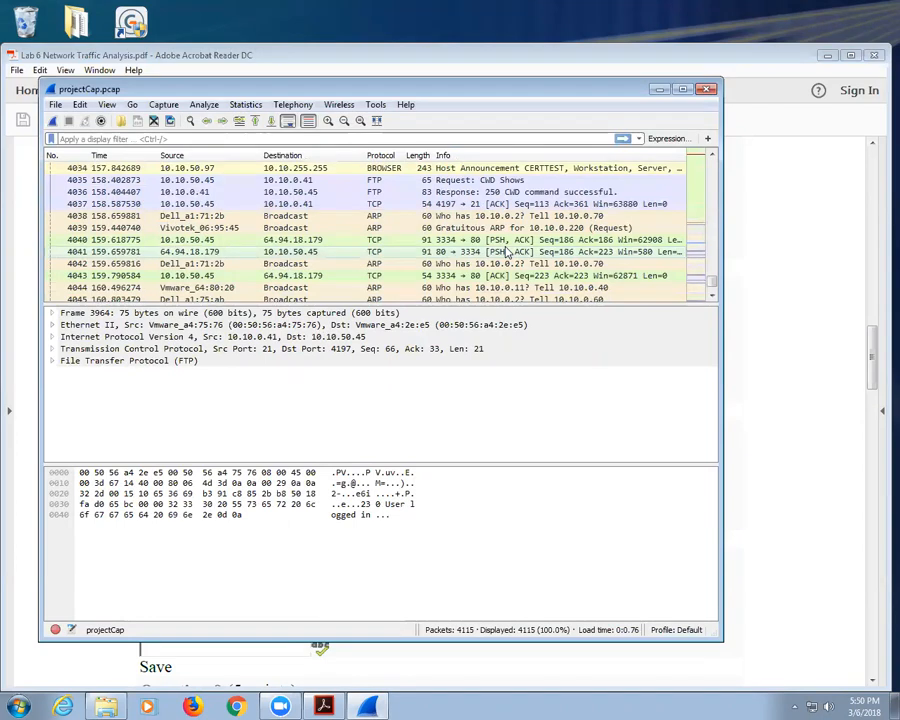
click(323, 706)
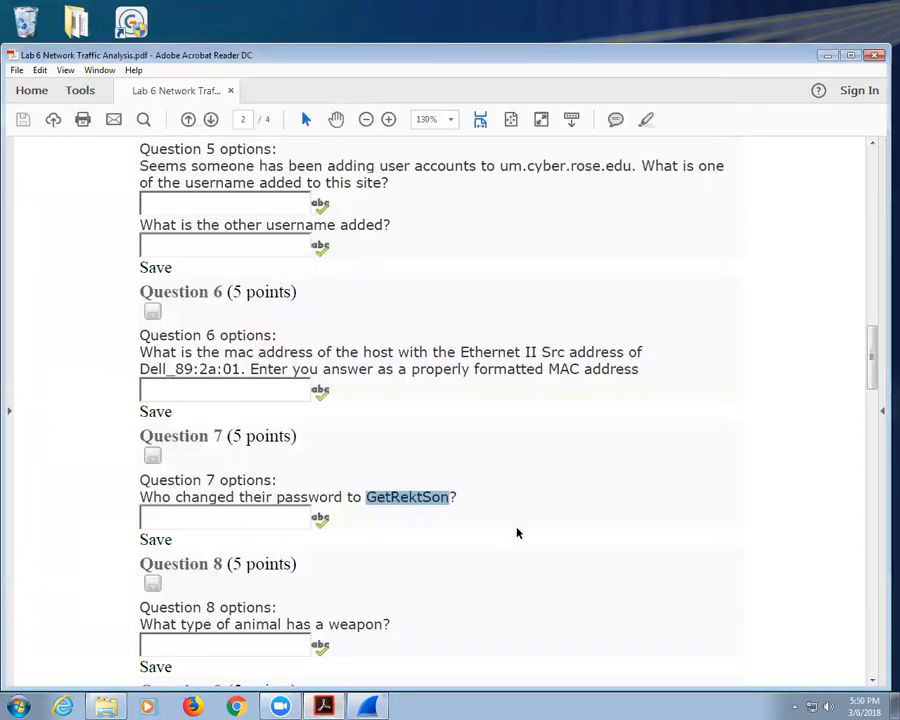
Step: Scroll the quiz to Questions 11–14, briefly recheck projectCap.pcap, then close Wireshark
scroll(518, 530, down, 3)
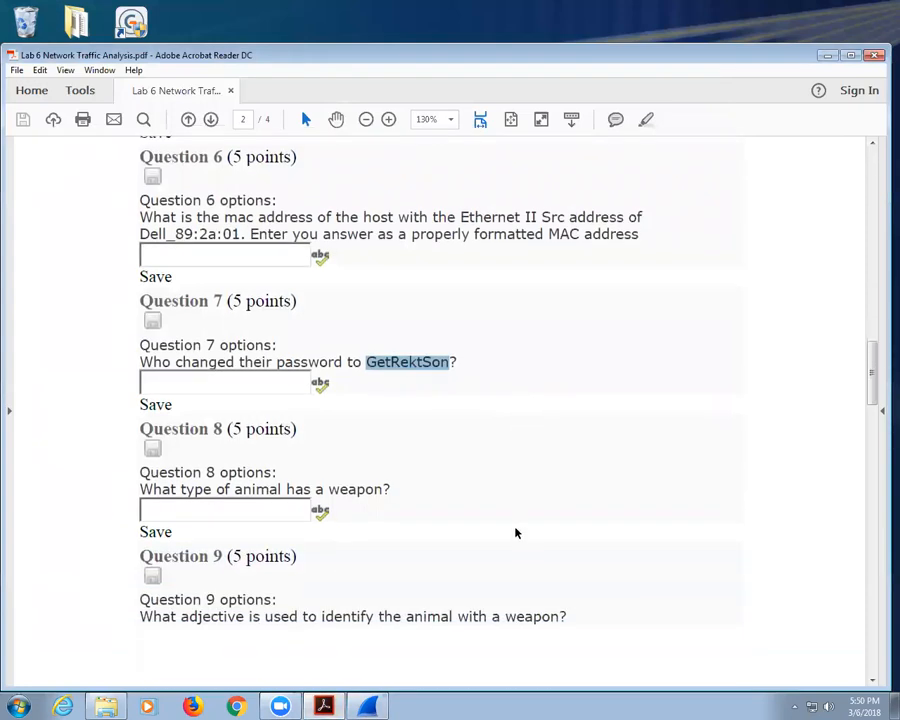
scroll(516, 533, down, 3)
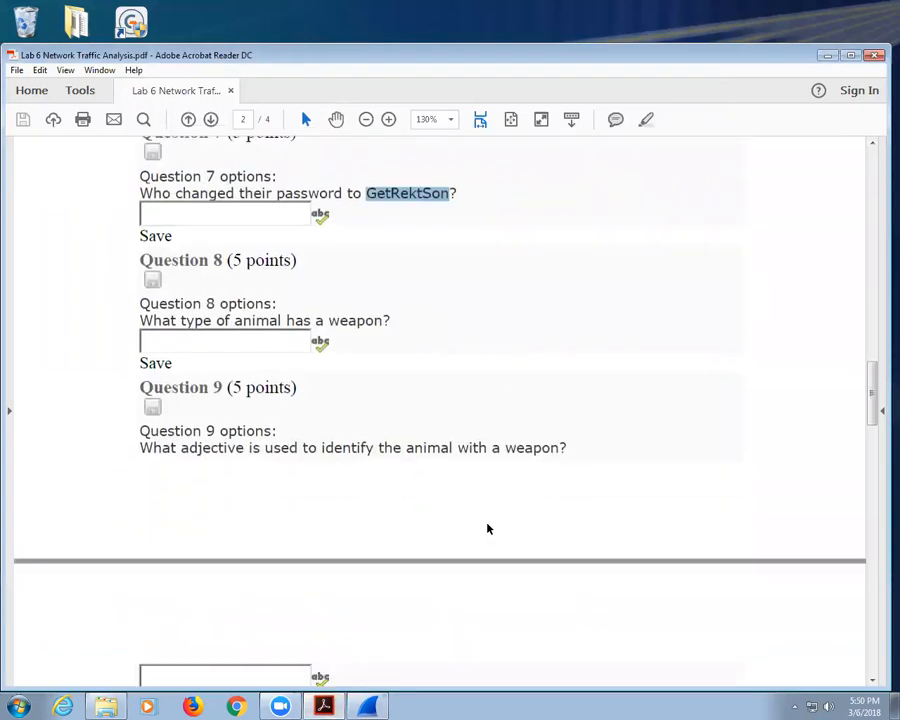
double_click(213, 449)
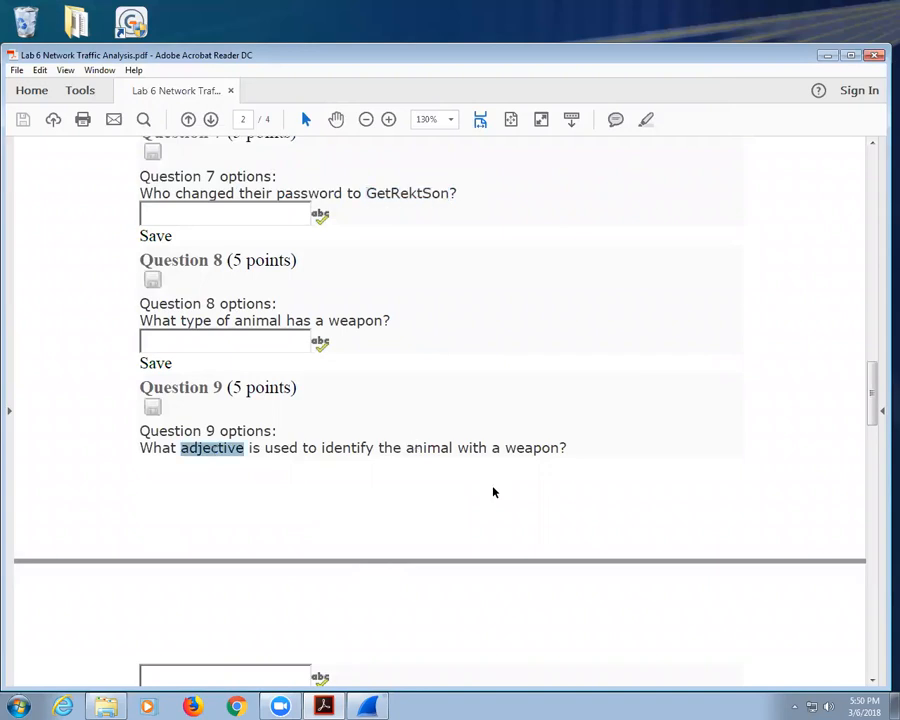
scroll(474, 458, down, 5)
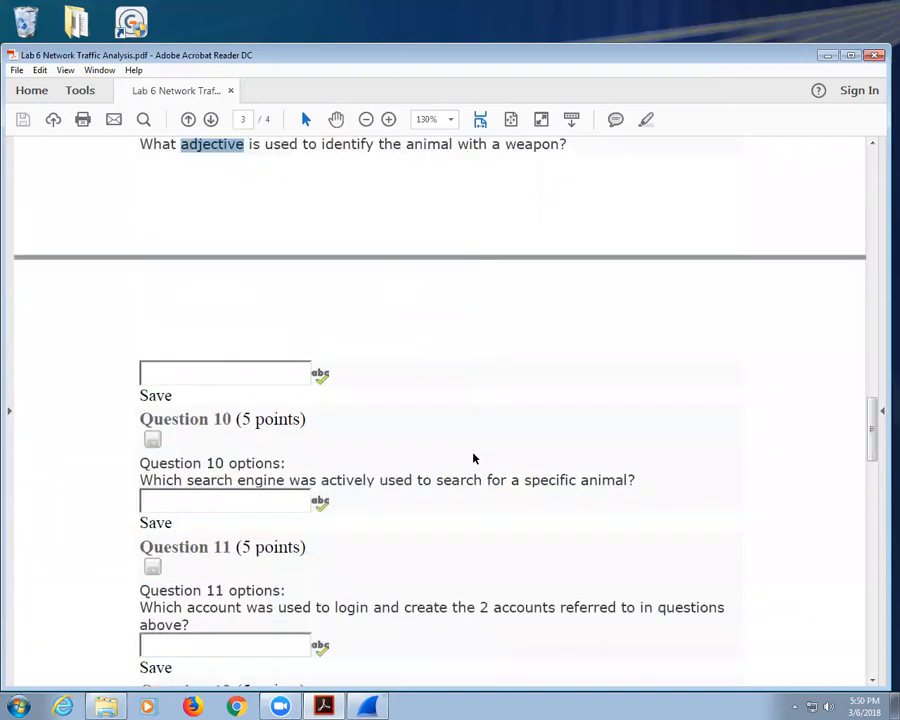
scroll(474, 458, up, 1)
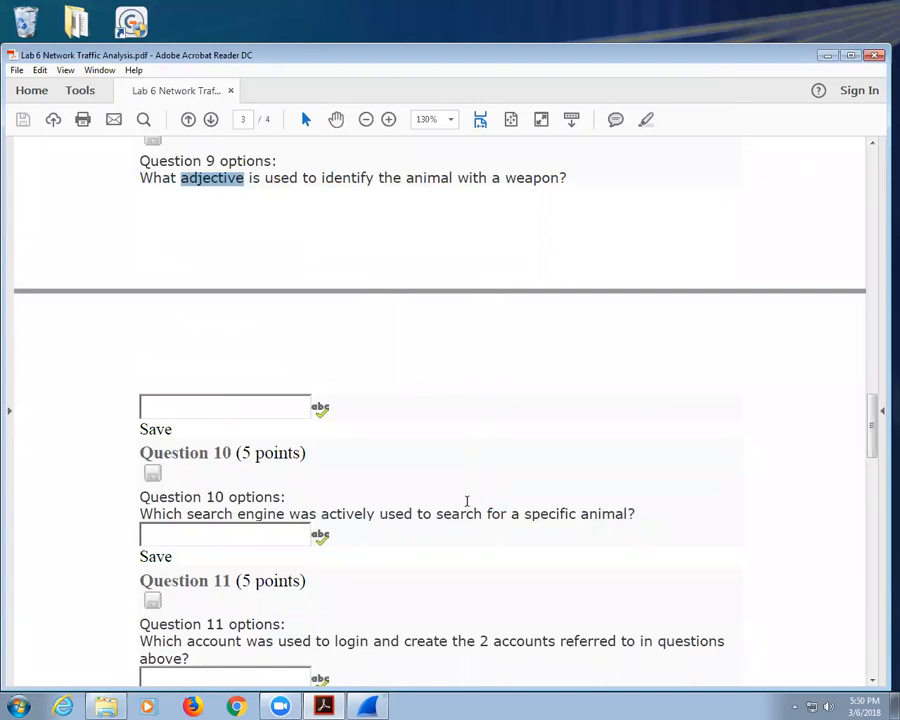
scroll(420, 512, down, 3)
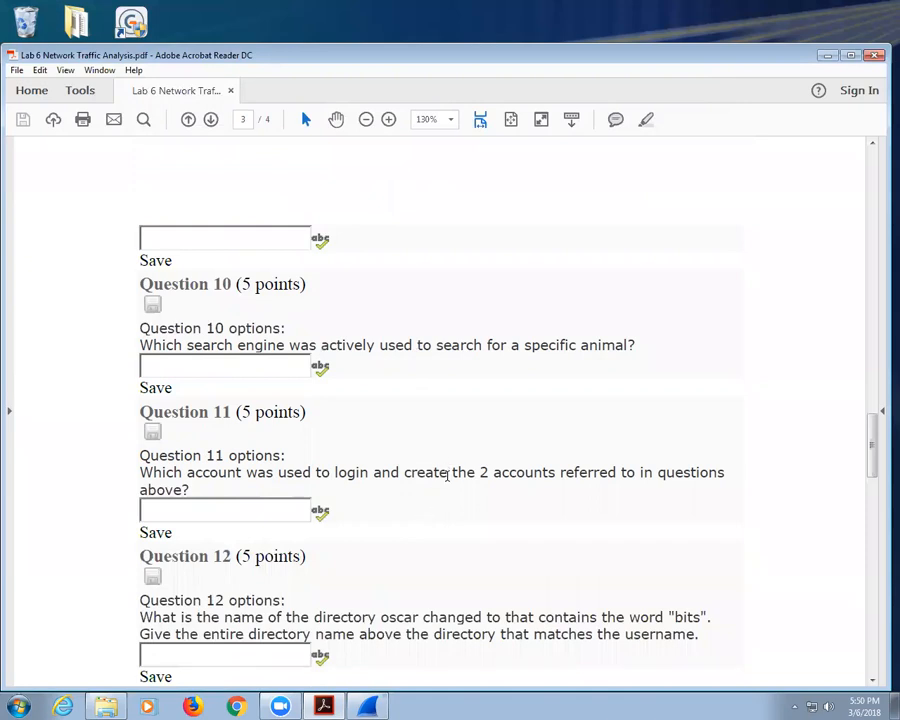
scroll(446, 478, down, 3)
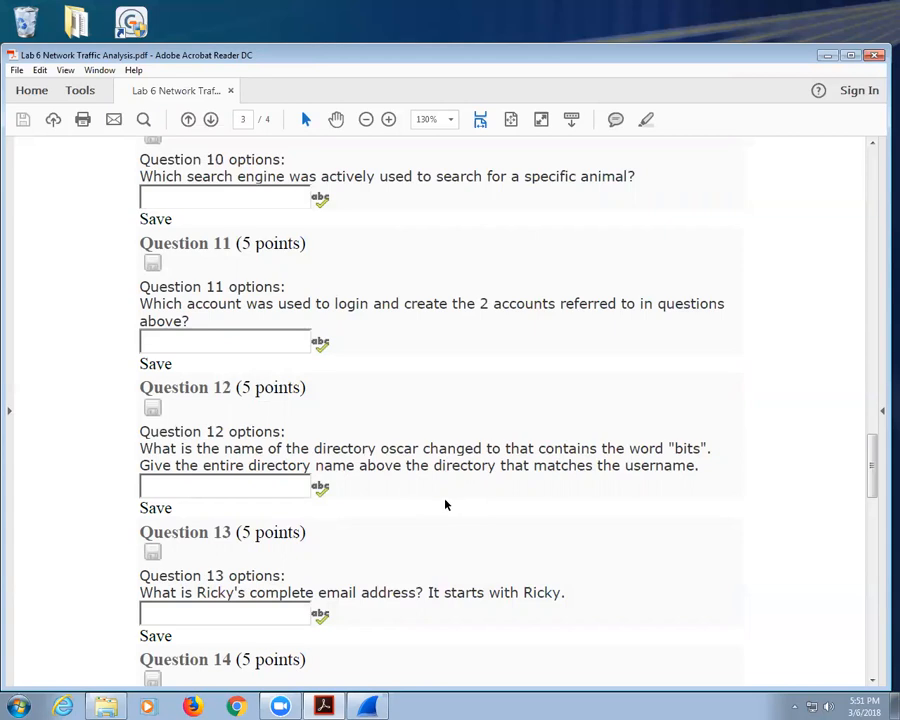
scroll(442, 488, down, 2)
click(357, 706)
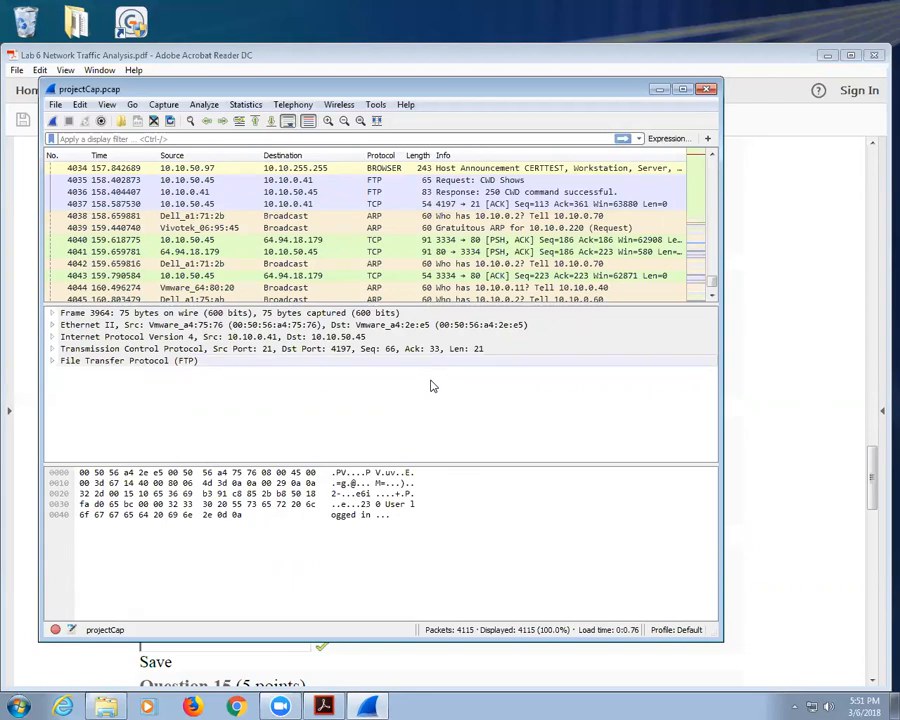
click(700, 90)
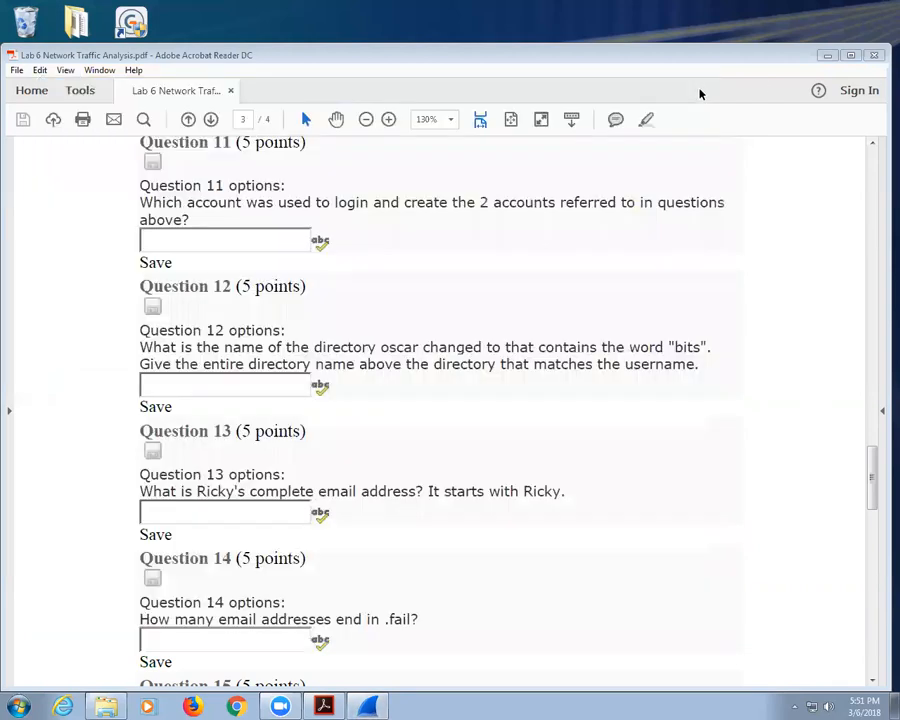
Step: Extract NetworkMiner_2-0.zip with 7-Zip into a NetworkMiner_2-0 folder in Lab 6 Network Scanning
click(828, 57)
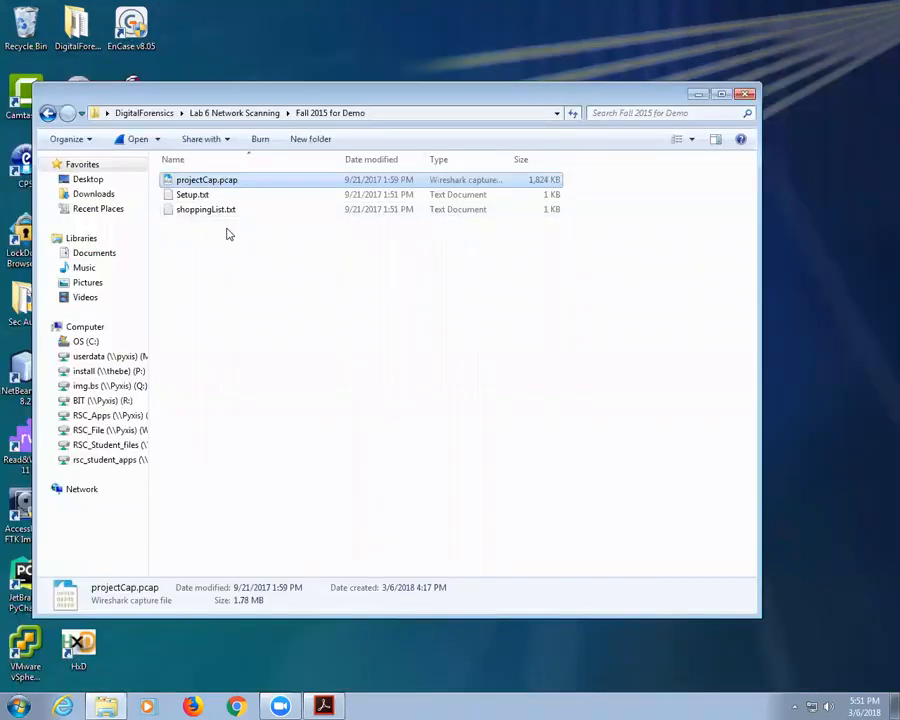
click(258, 120)
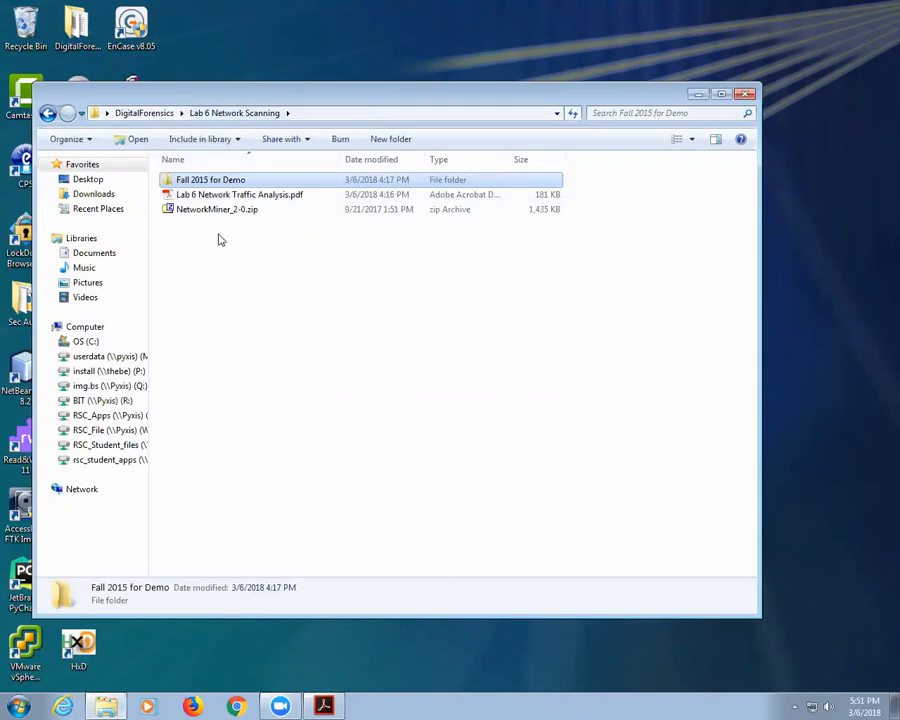
drag(212, 208, 227, 256)
mouse_move(259, 261)
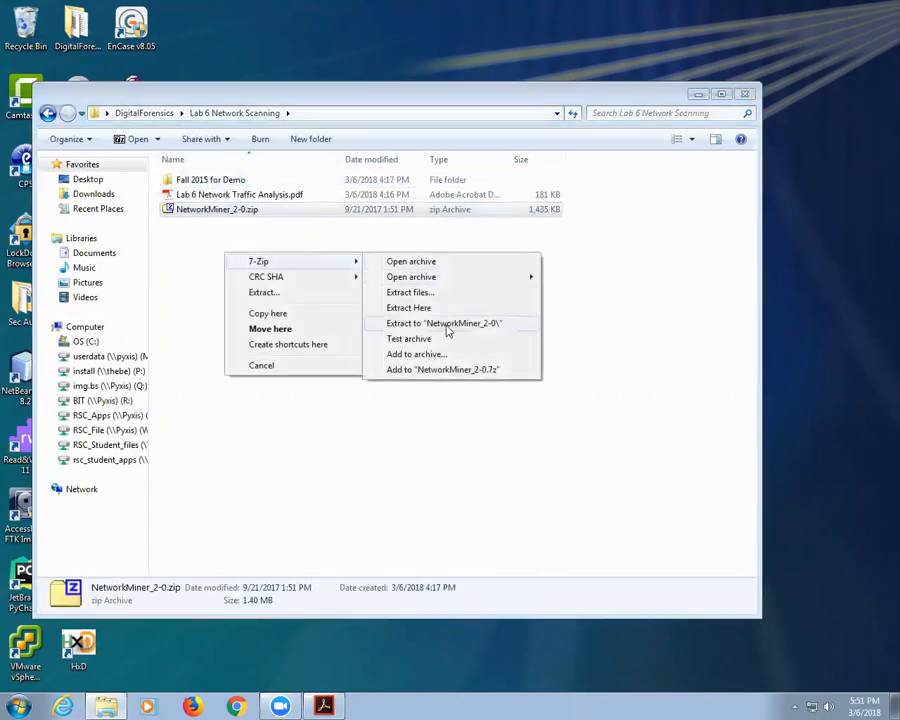
click(445, 324)
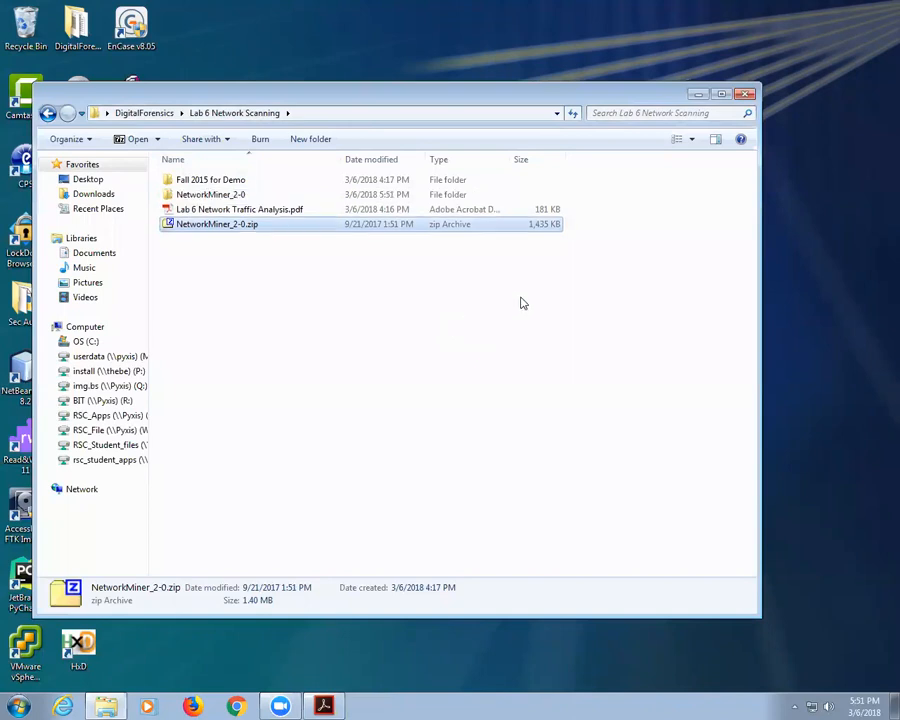
Step: Launch NetworkMiner.exe from the new NetworkMiner_2-0 folder
click(203, 196)
double_click(204, 196)
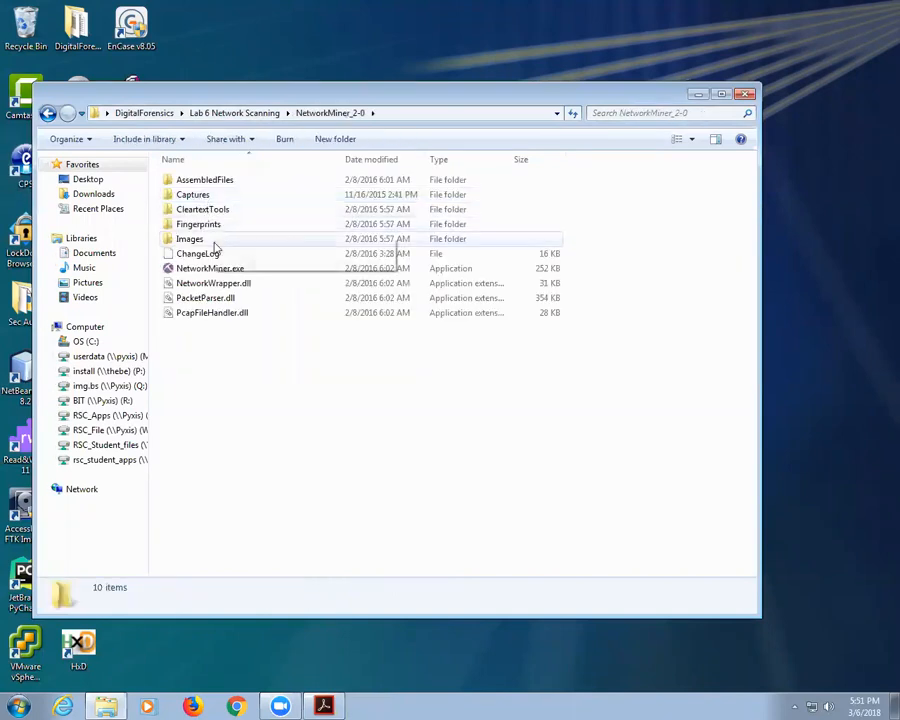
drag(222, 275, 255, 272)
double_click(255, 270)
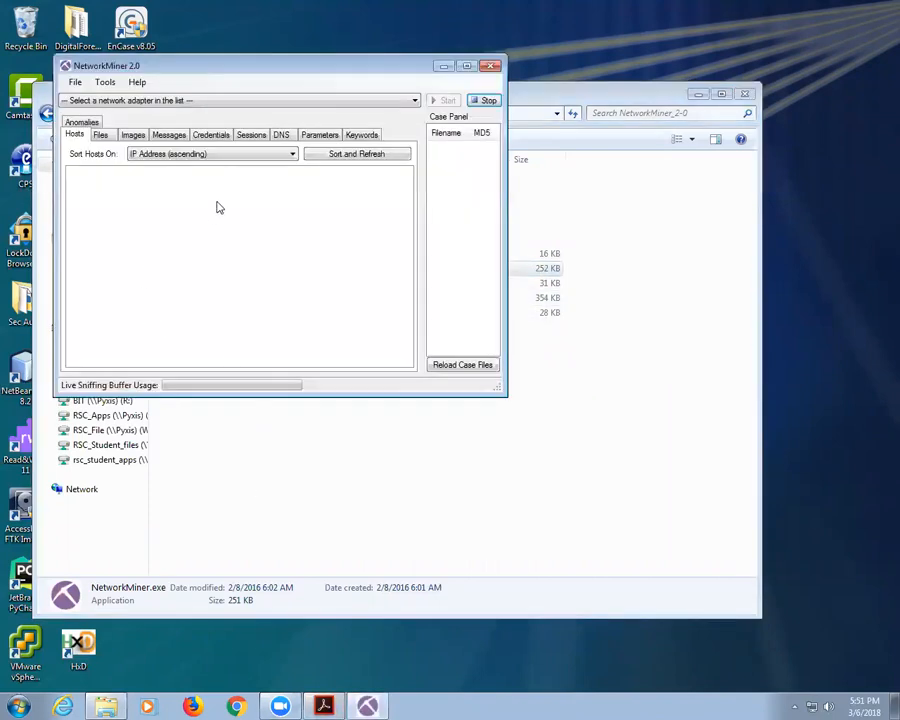
Step: Open projectCap.pcap from Desktop > DigitalForensics > Lab 6 Network Scanning > Fall 2015 for Demo
click(75, 83)
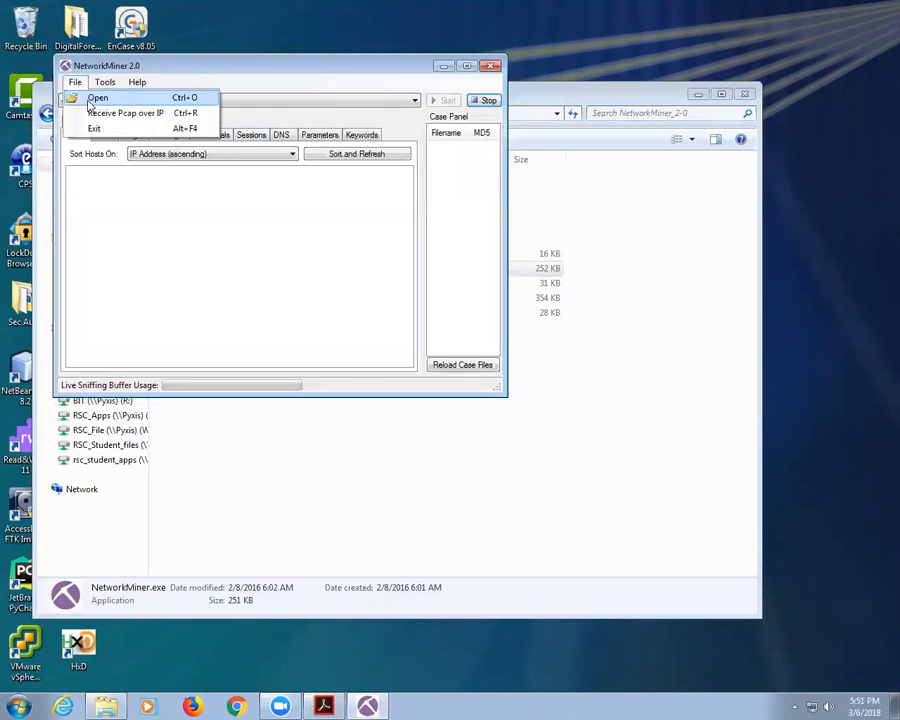
click(76, 97)
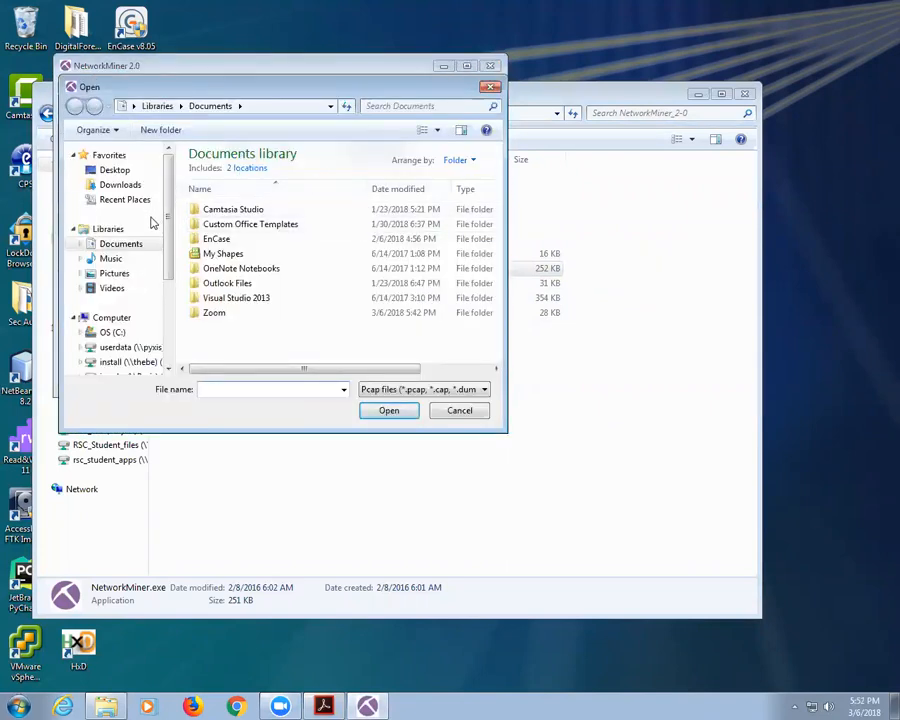
click(114, 170)
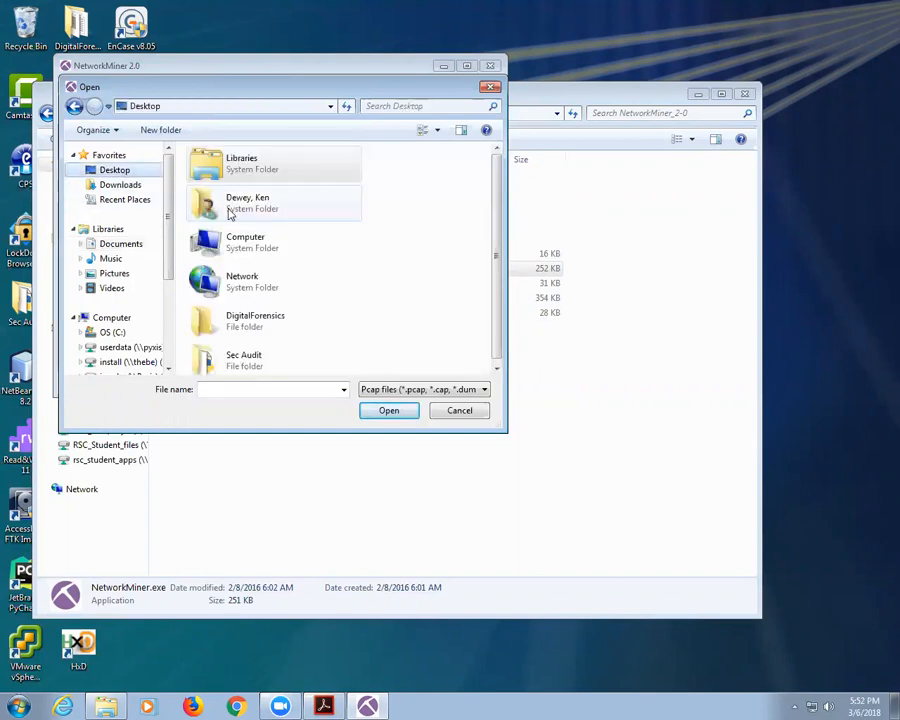
double_click(267, 332)
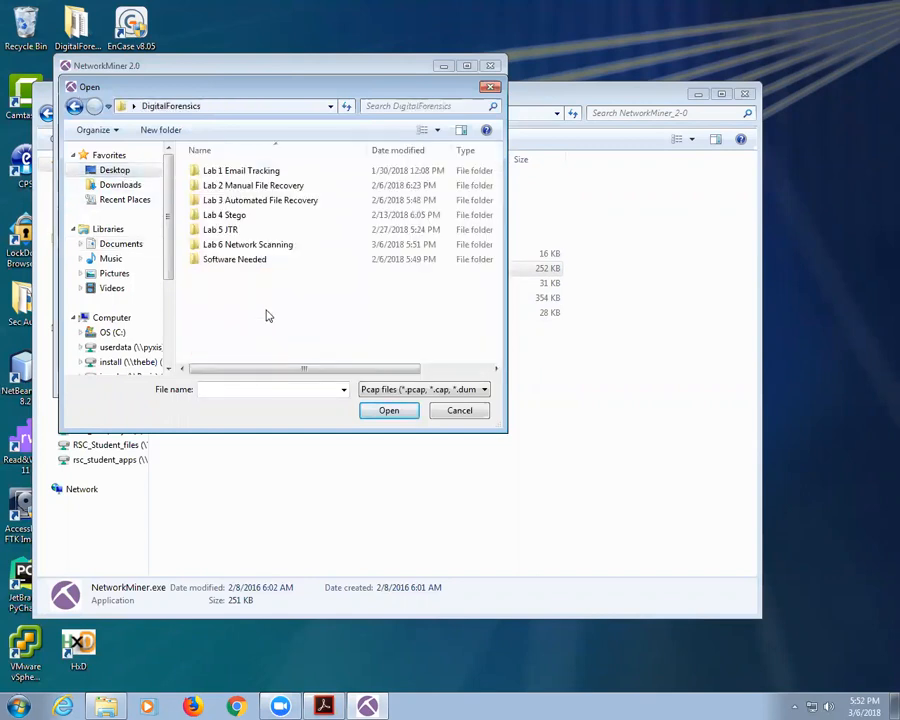
double_click(232, 245)
double_click(239, 173)
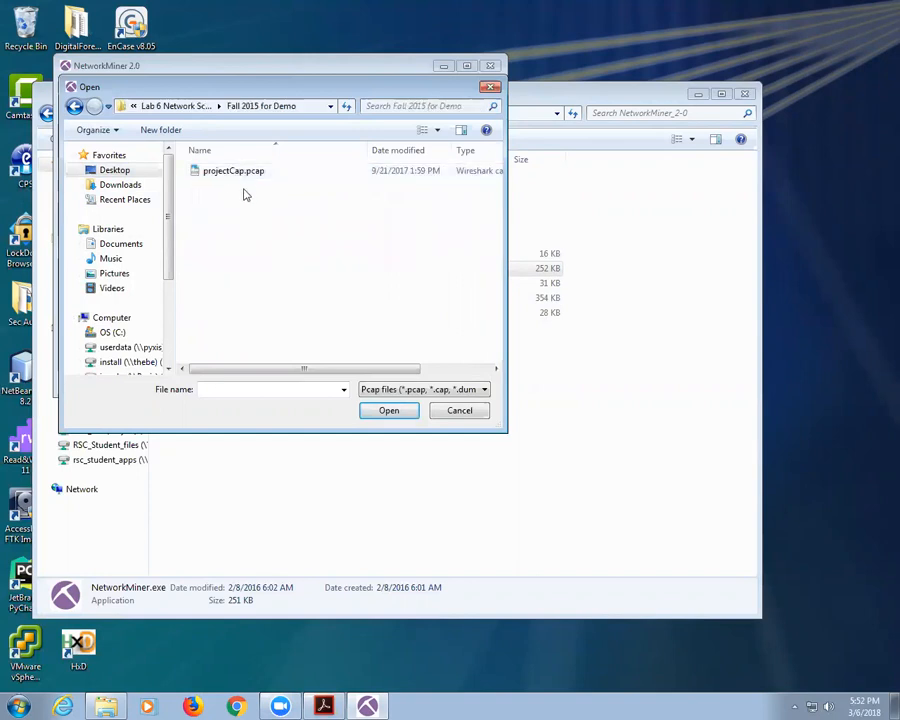
double_click(240, 175)
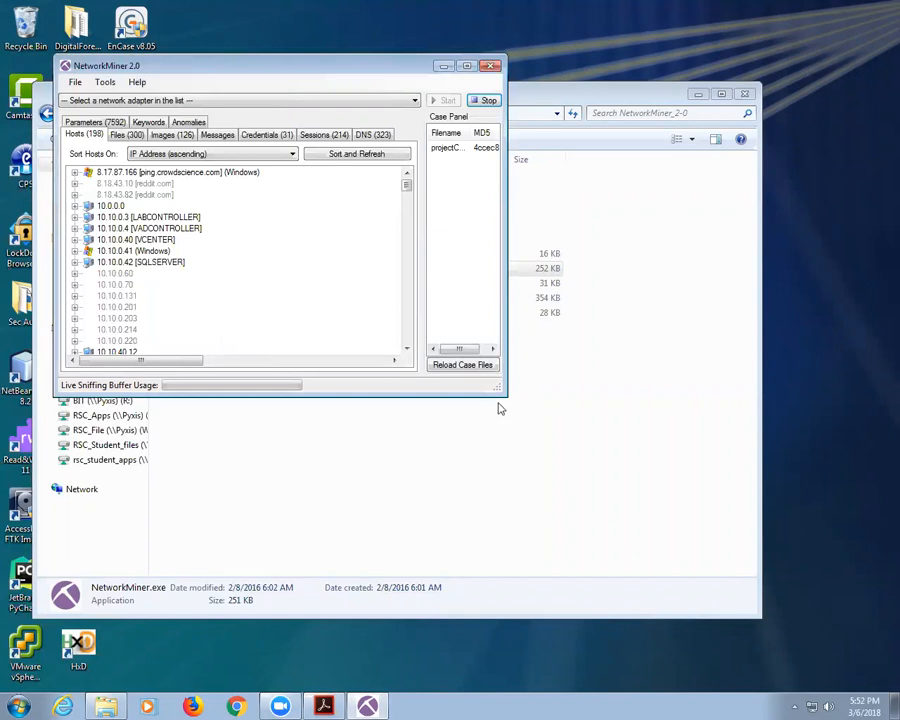
Step: Enlarge the window and browse the 300 files, 126 images and captured messages
drag(494, 387, 736, 531)
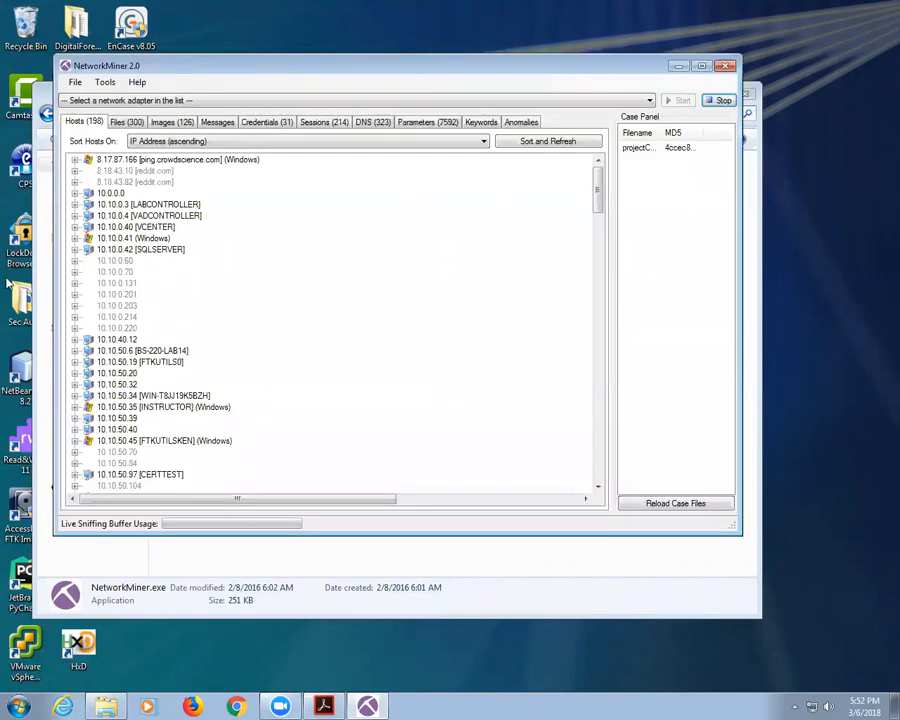
click(127, 122)
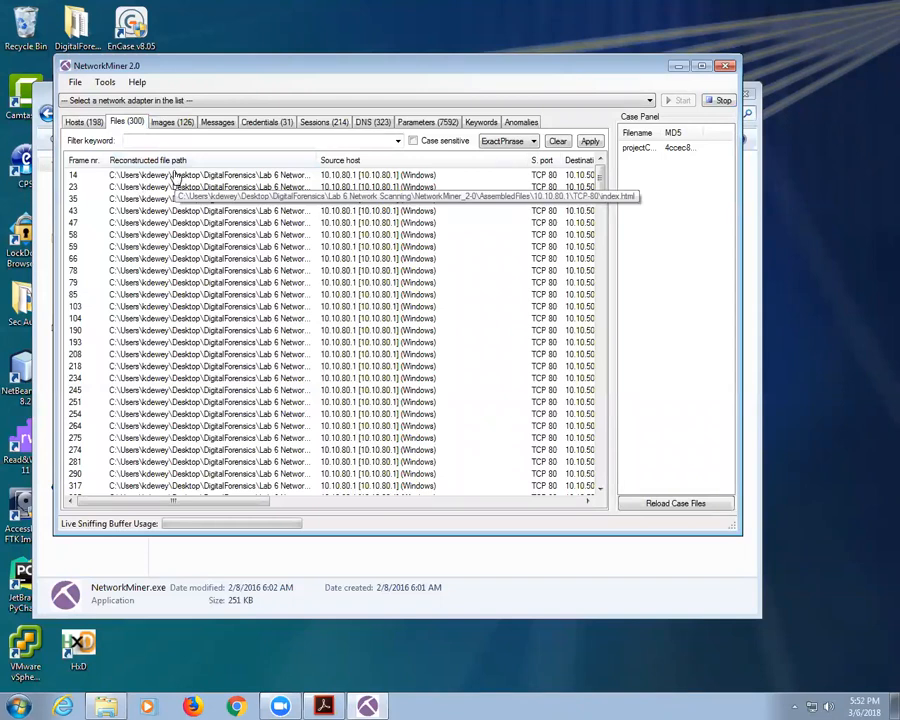
click(172, 122)
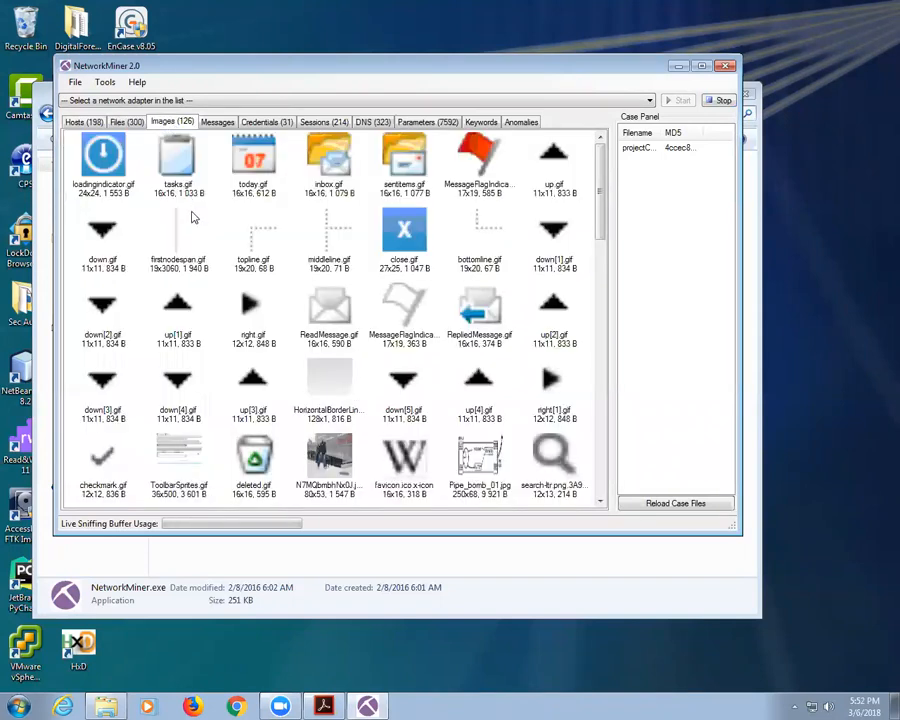
mouse_move(194, 218)
click(218, 122)
Step: Inspect the HTTP POST and FTP 10.10.0.41 login credentials, then list the 214 sessions
click(266, 123)
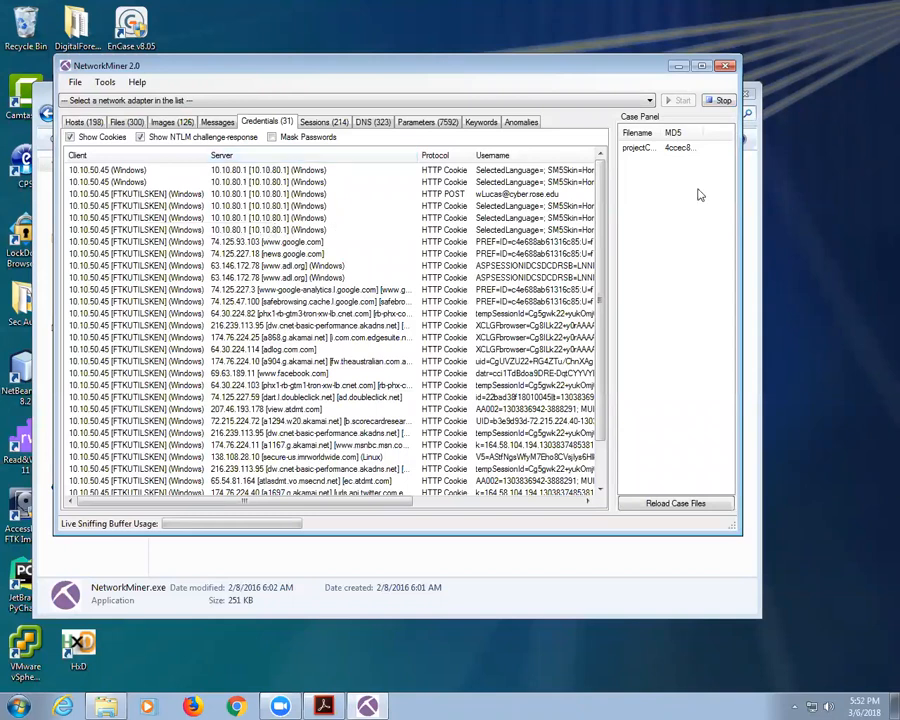
click(497, 194)
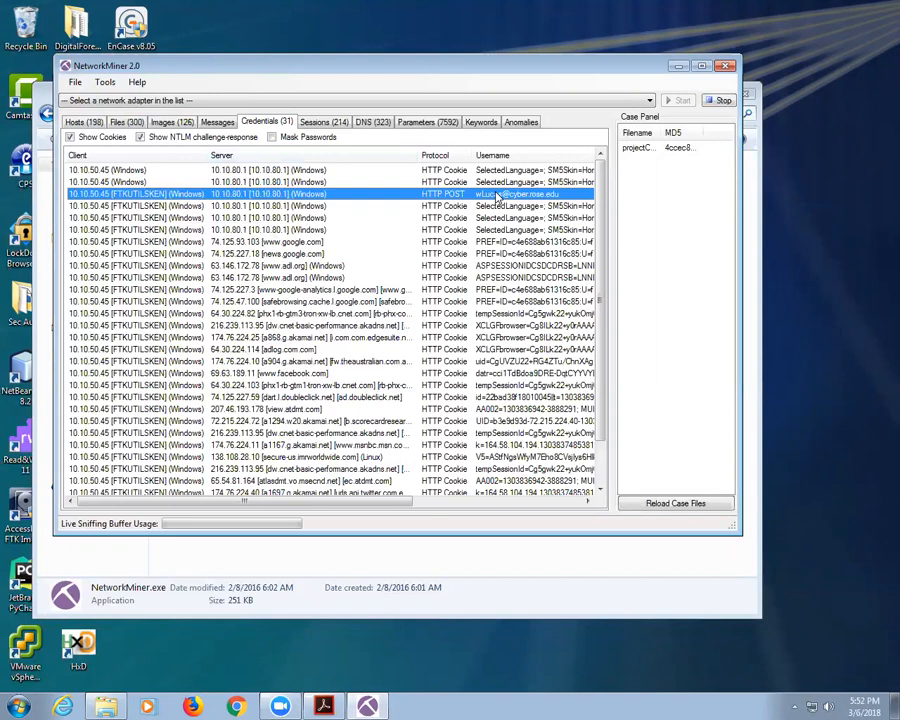
scroll(496, 400, down, 2)
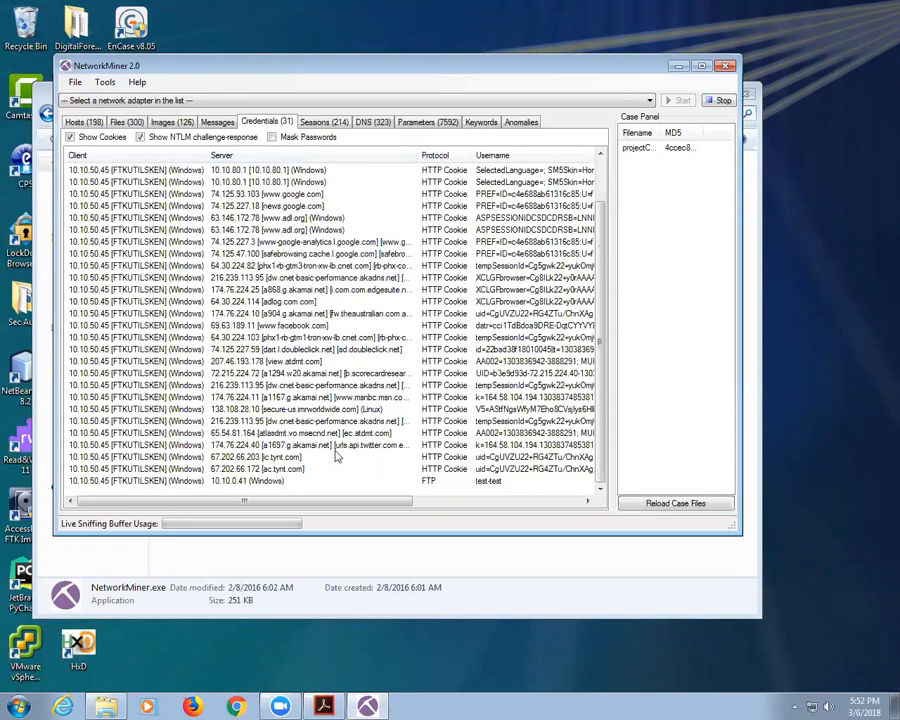
click(505, 483)
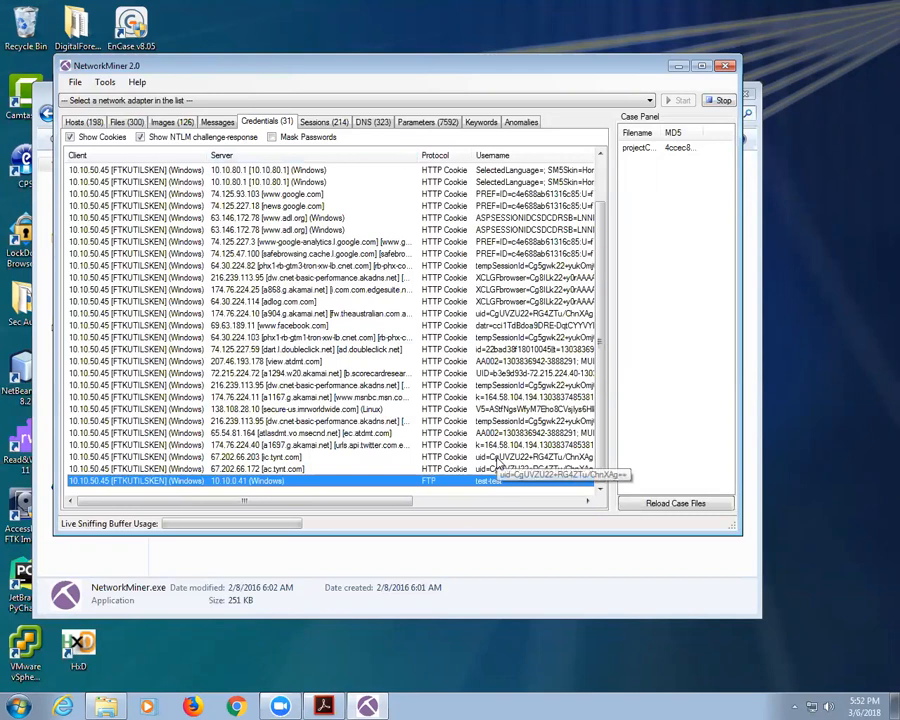
click(330, 122)
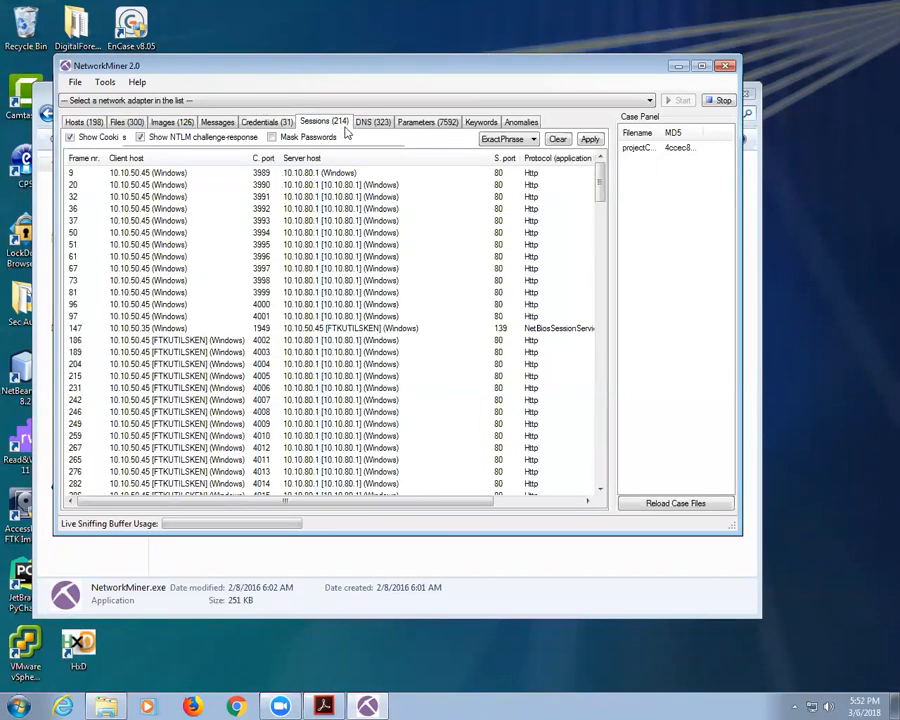
Step: Browse the 323 DNS records, 7592 parameters, keywords, anomalies and credentials, ending on Files
click(368, 123)
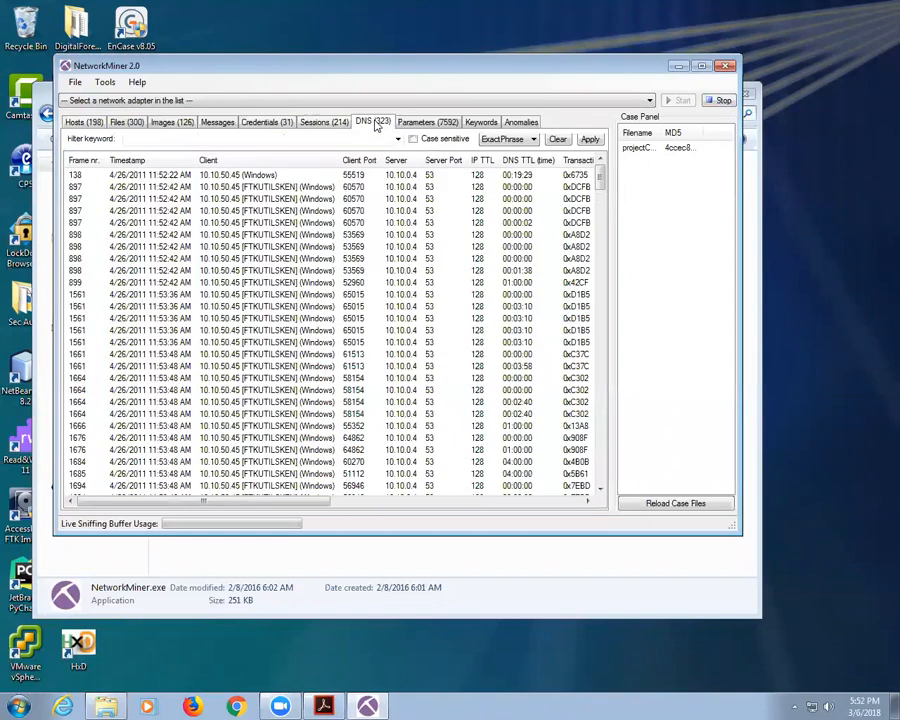
click(438, 124)
click(482, 123)
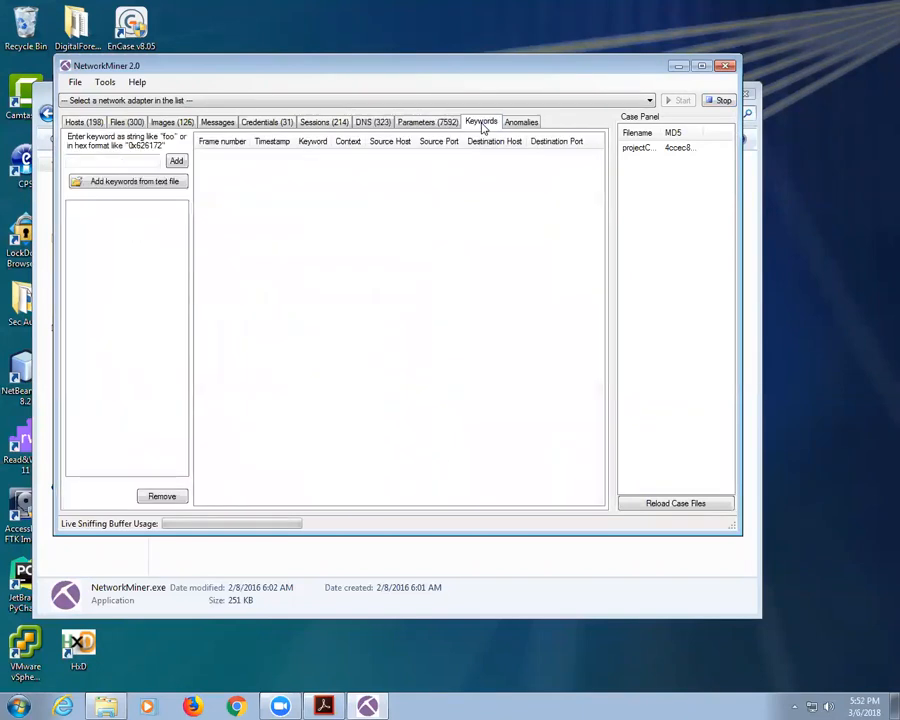
click(445, 122)
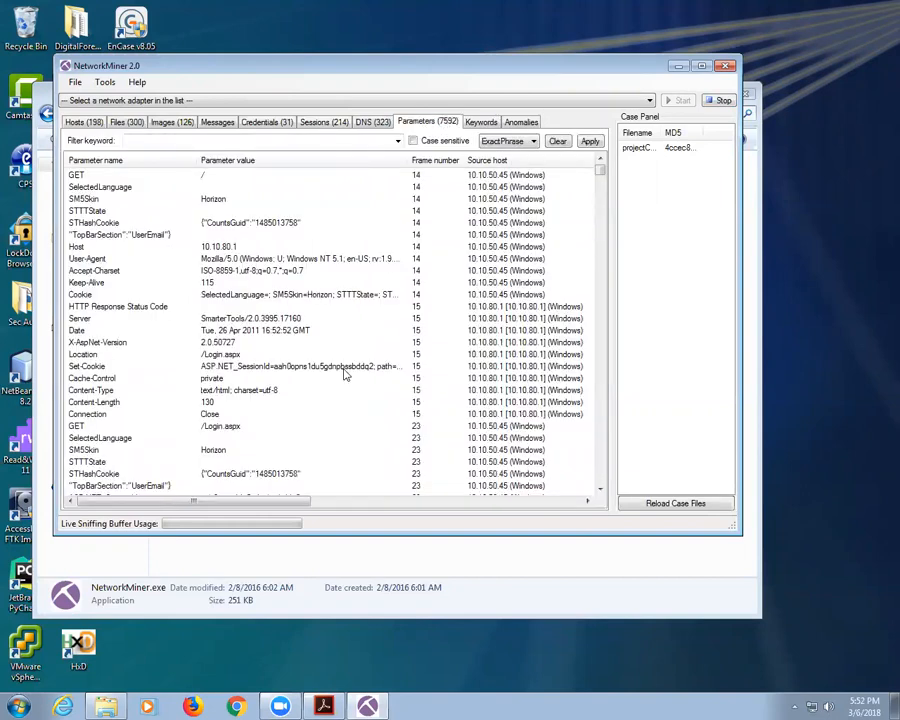
click(523, 122)
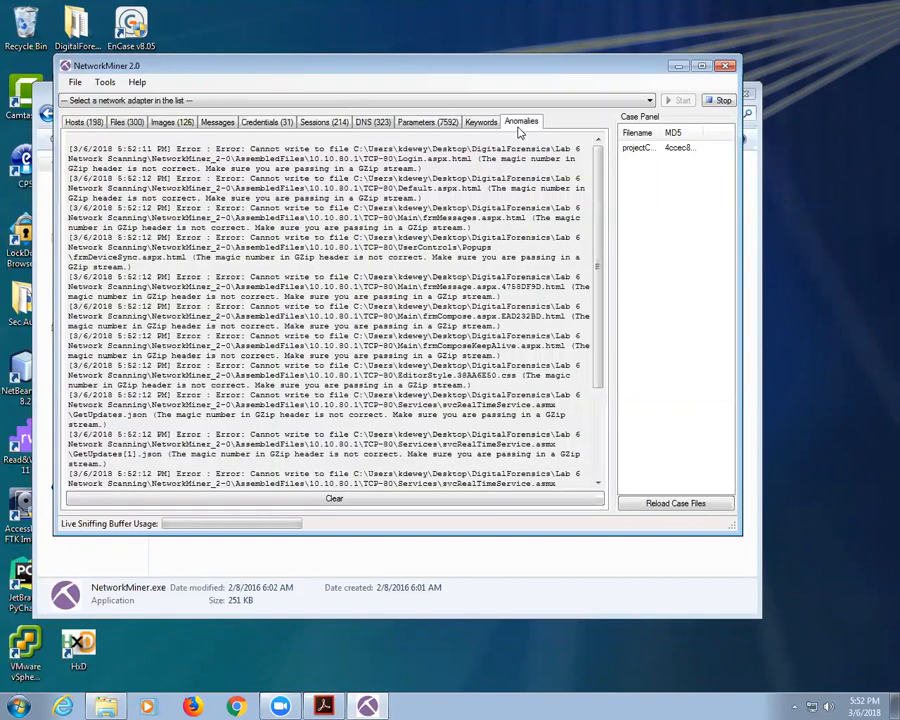
click(252, 124)
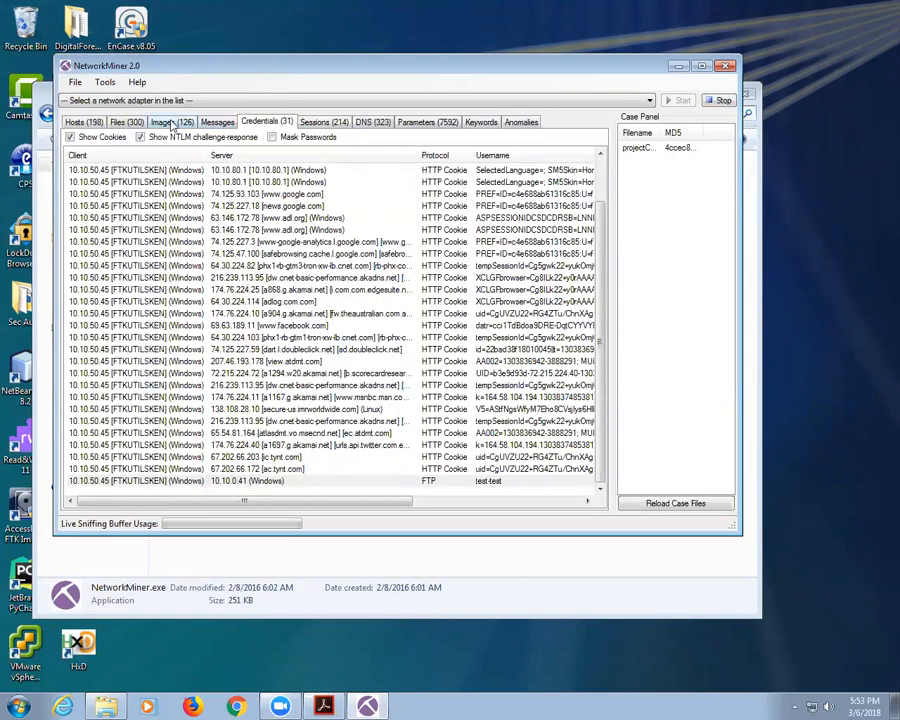
click(127, 122)
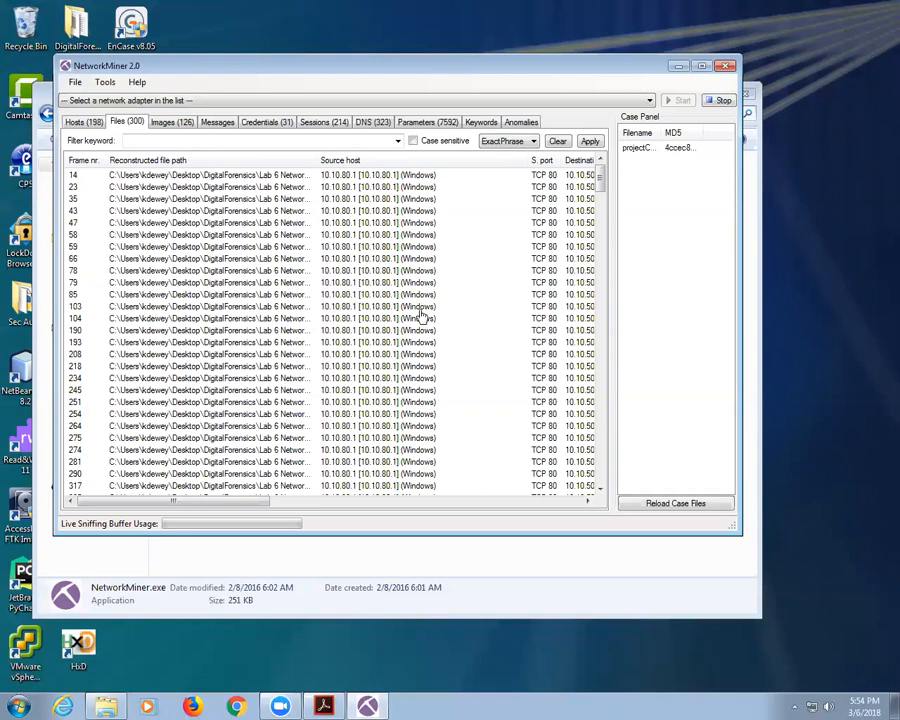
Step: In the list of 198 hosts, expand host 8.17.87.166's details, then collapse them
click(80, 122)
double_click(80, 163)
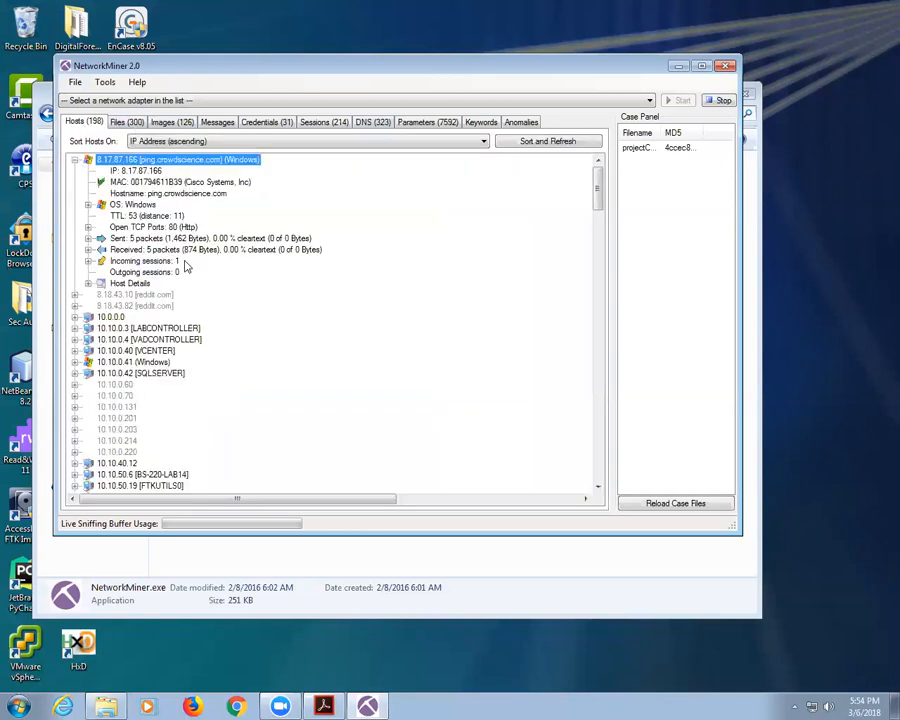
click(74, 160)
Step: Scroll through the Hosts list, then show the 126 reconstructed images
scroll(200, 337, down, 15)
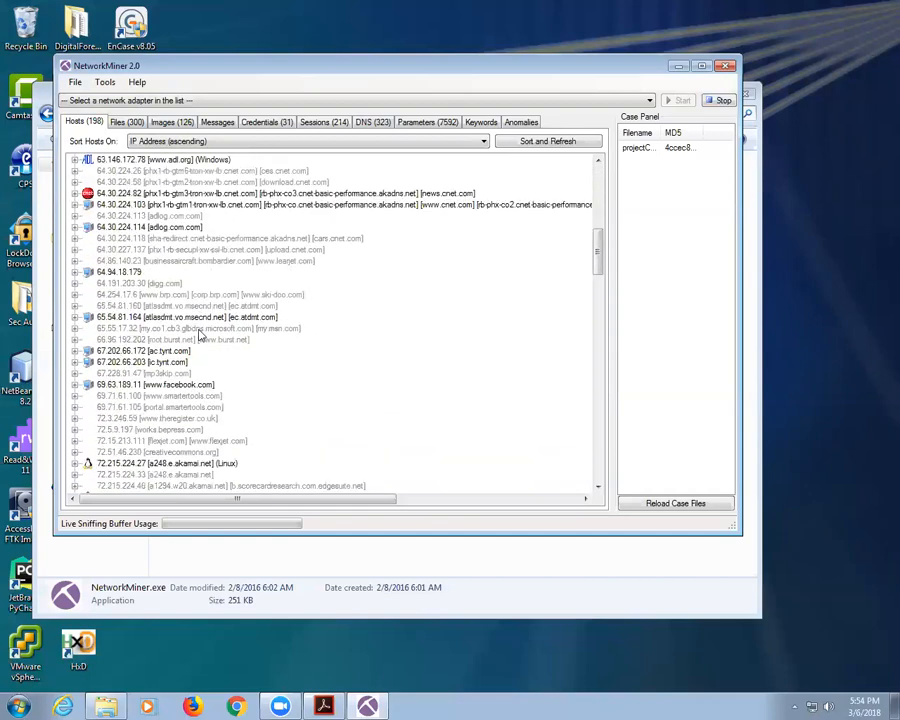
scroll(140, 222, down, 7)
scroll(140, 222, down, 20)
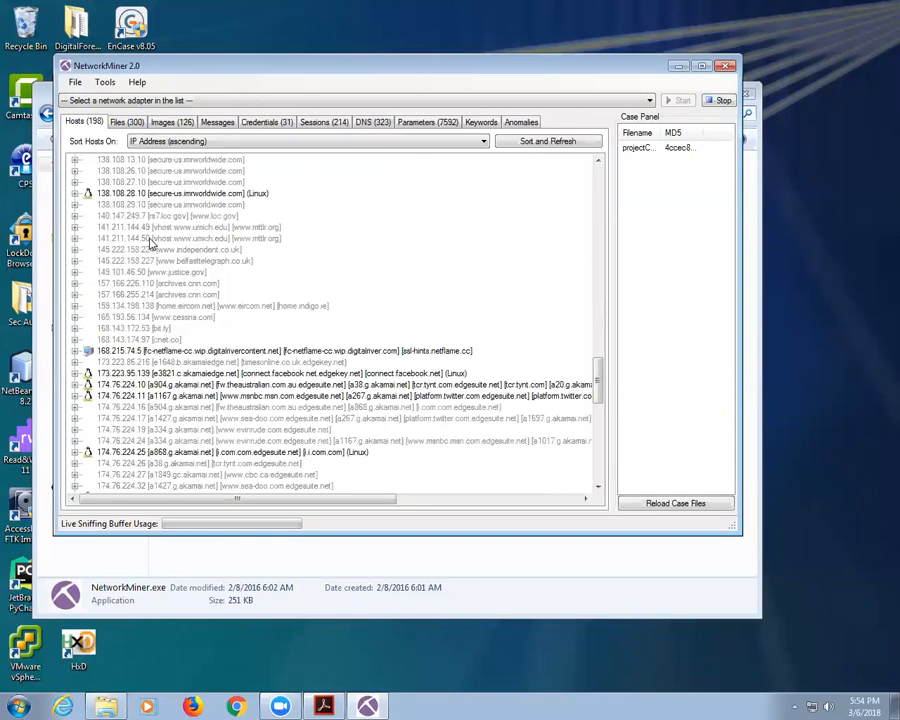
scroll(150, 243, down, 20)
scroll(158, 250, up, 1)
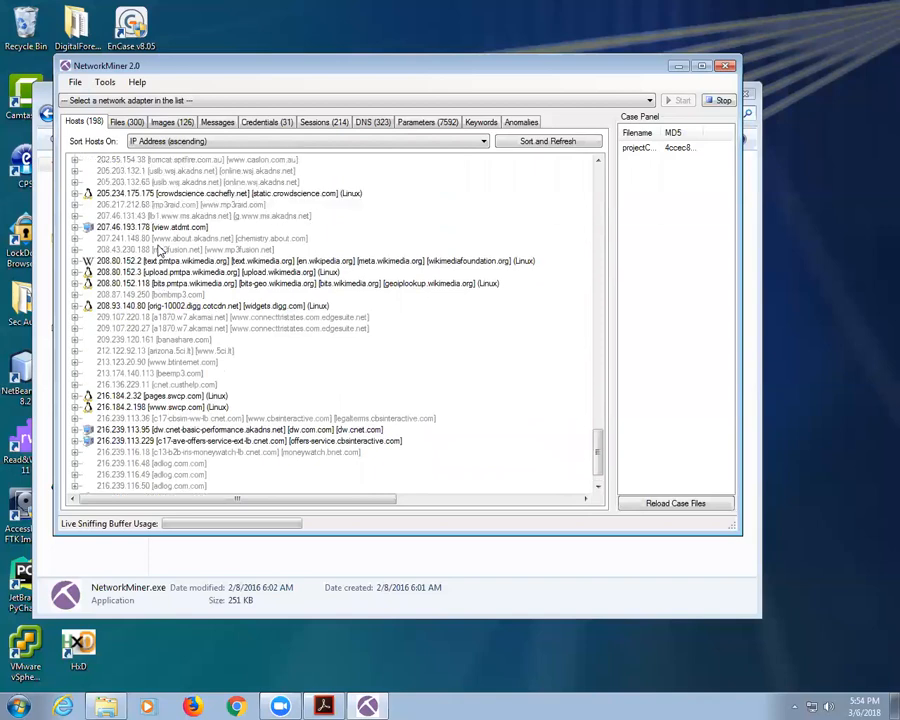
scroll(157, 245, up, 5)
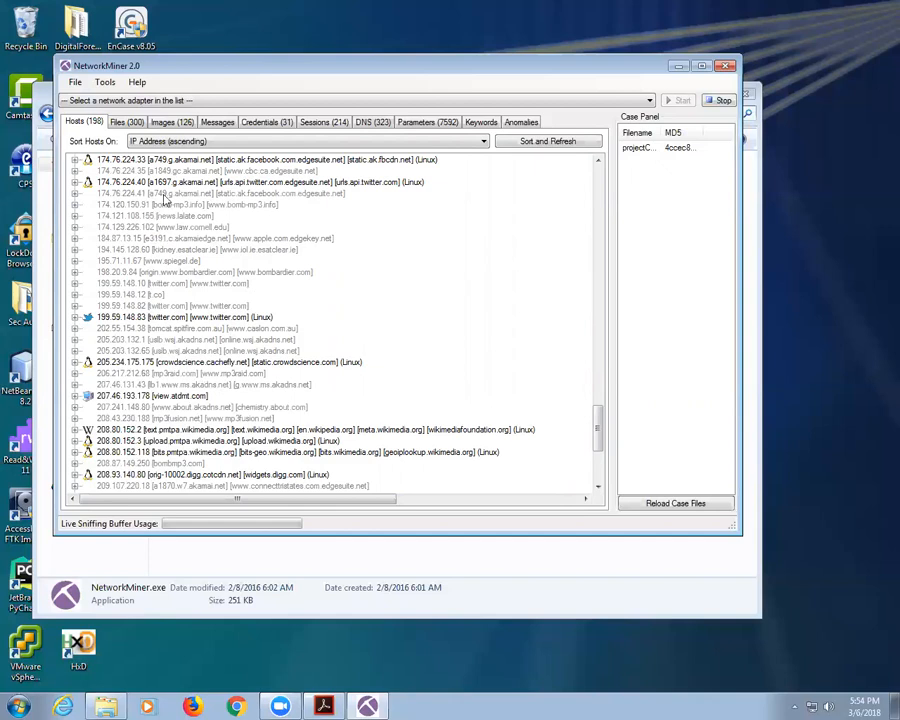
click(172, 121)
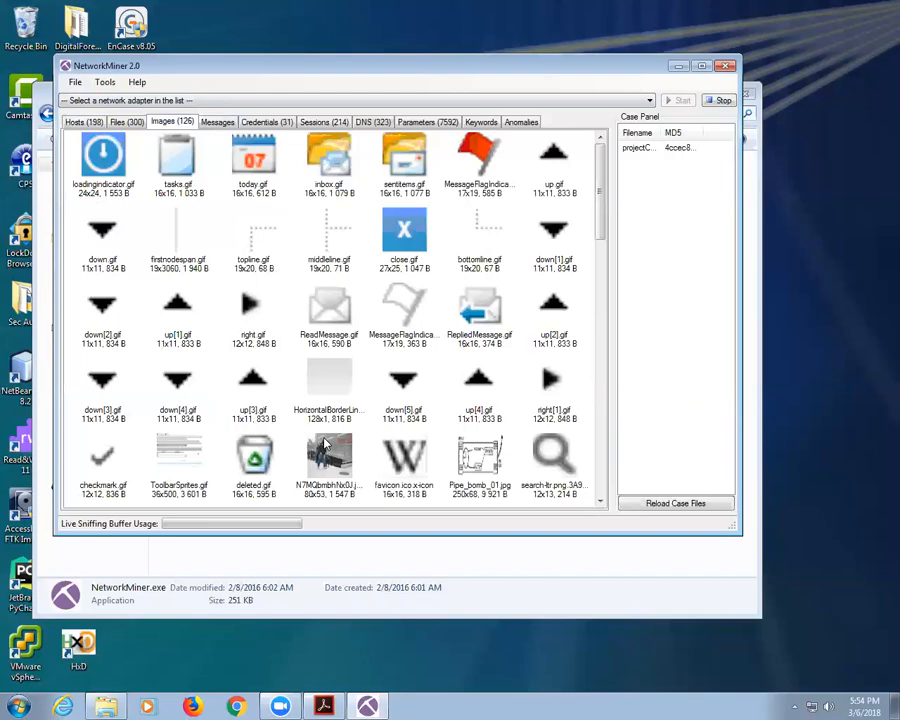
Step: Start the Pcap-over-IP receiver listening on the default TCP port 57012
mouse_move(565, 175)
drag(600, 168, 338, 102)
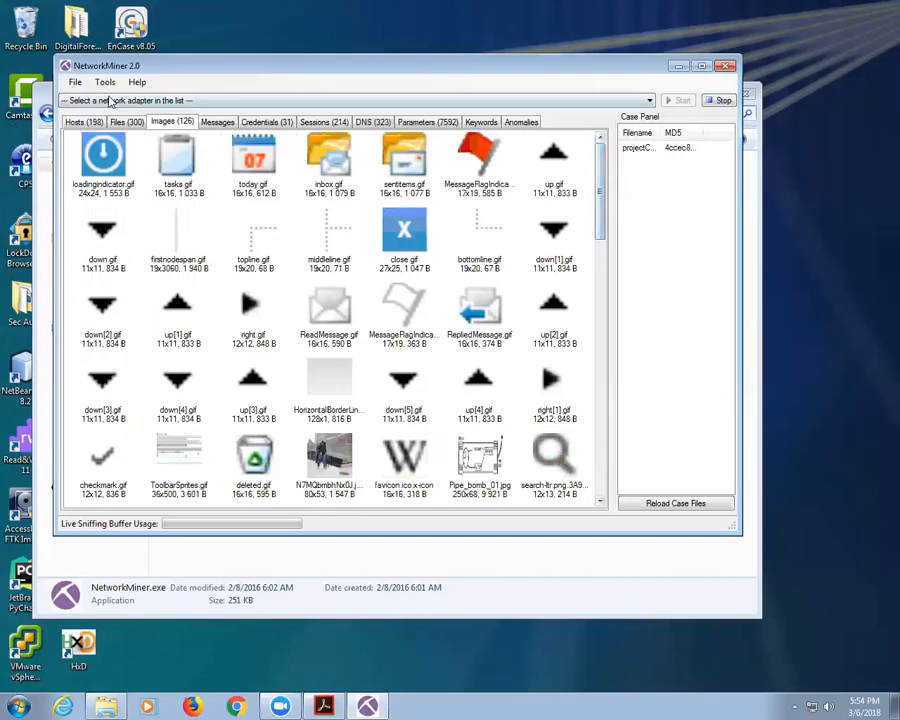
click(75, 82)
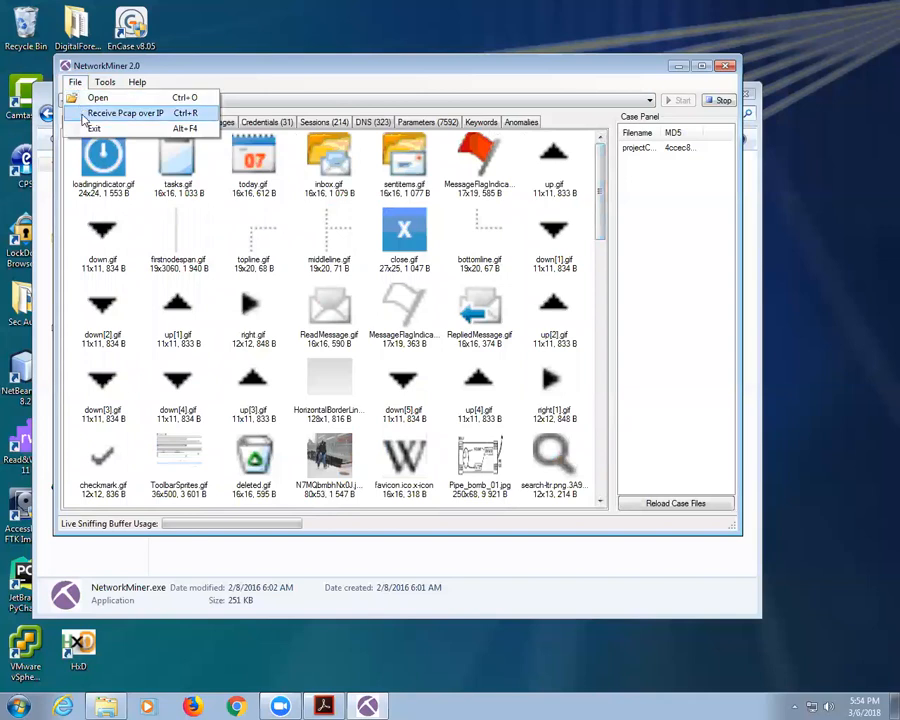
click(86, 115)
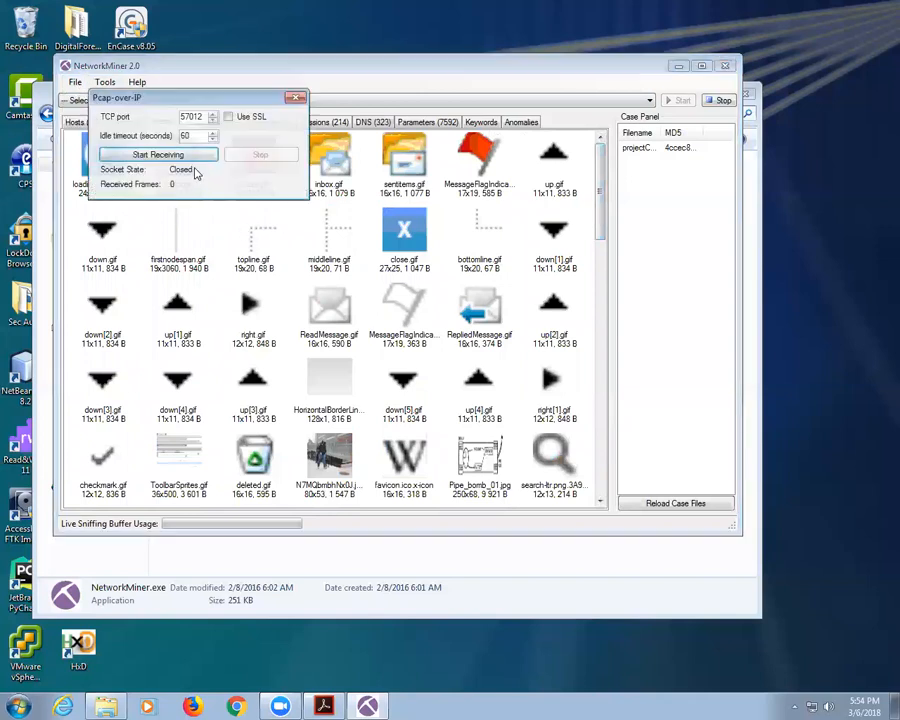
click(185, 156)
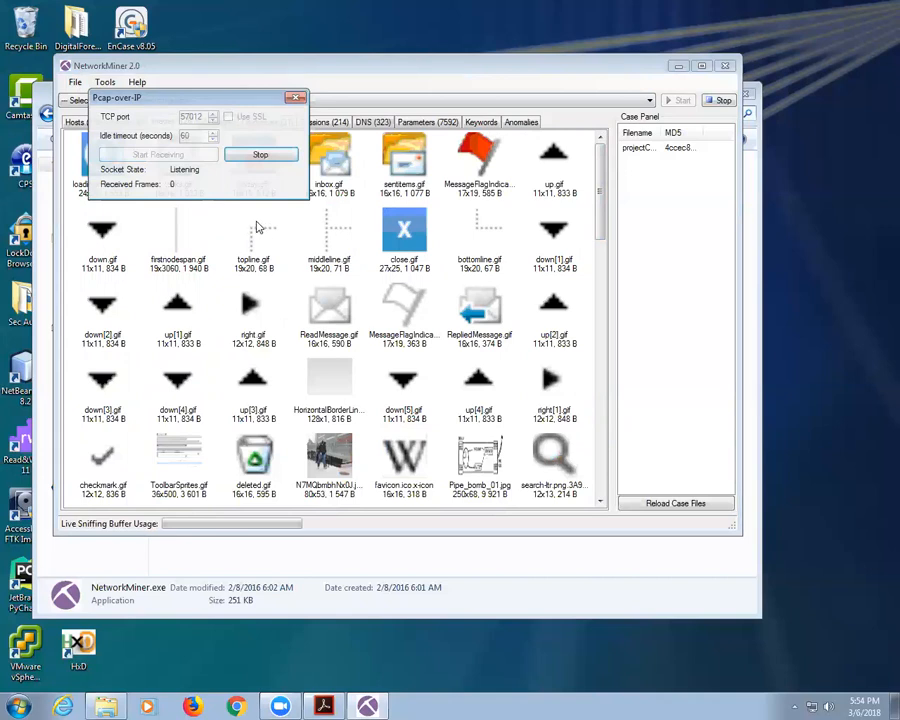
click(236, 706)
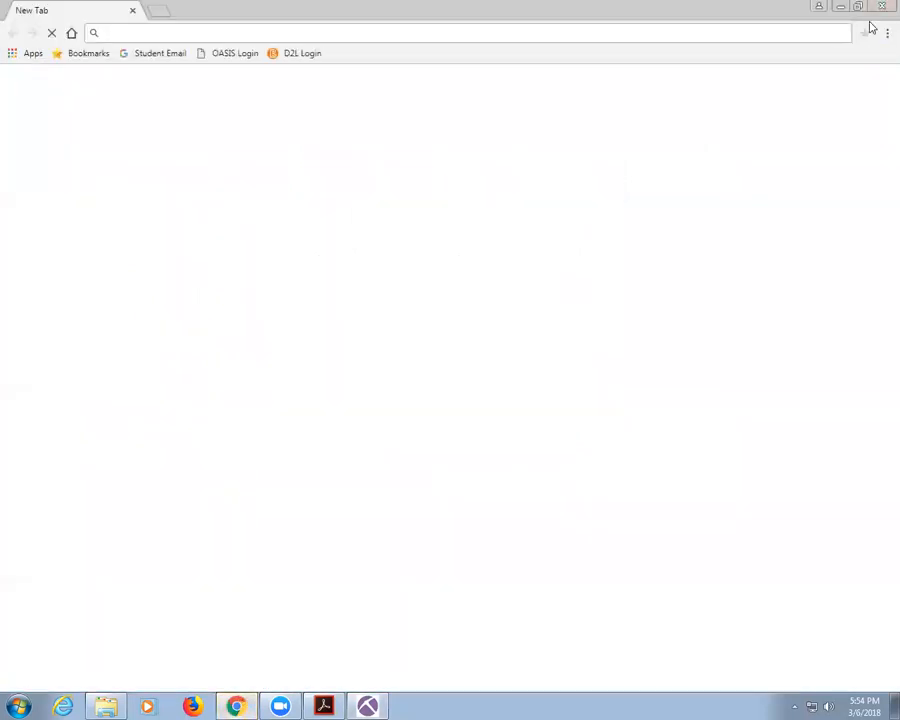
text(w)
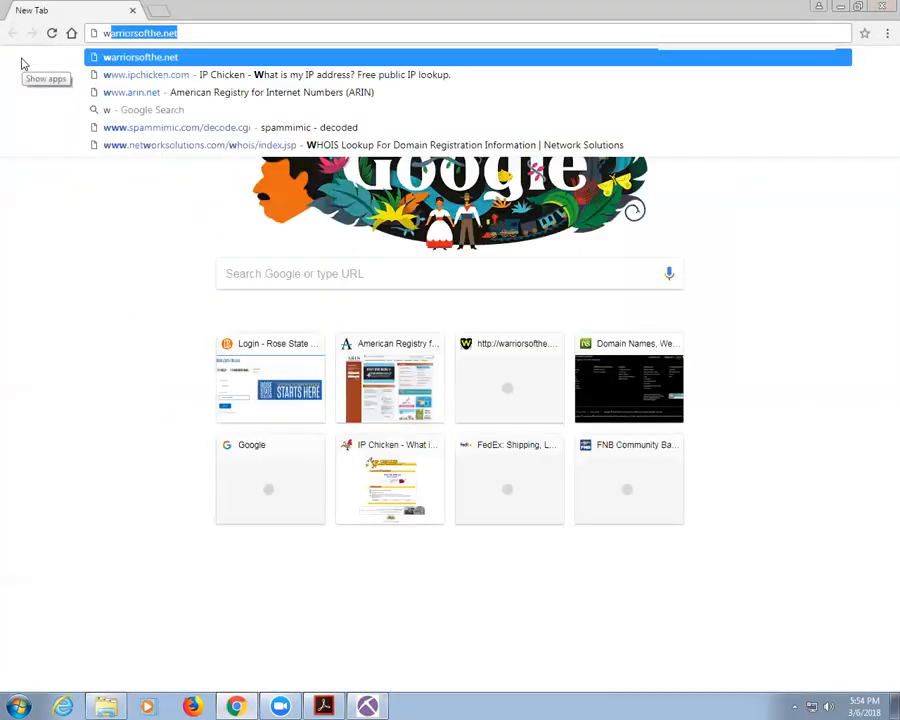
text(ww.rose.edu)
key(Return)
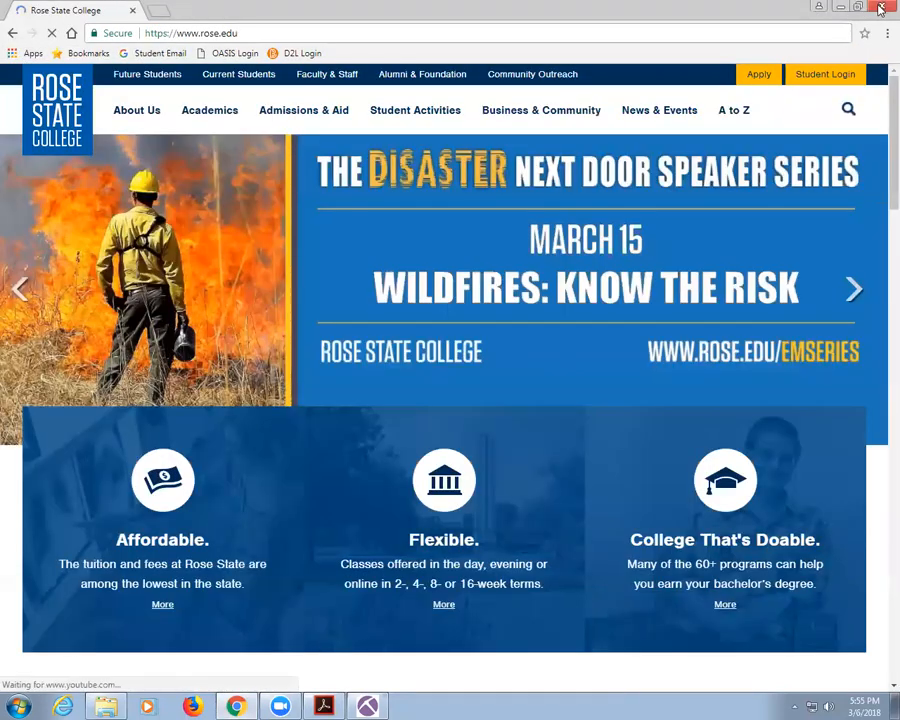
click(881, 6)
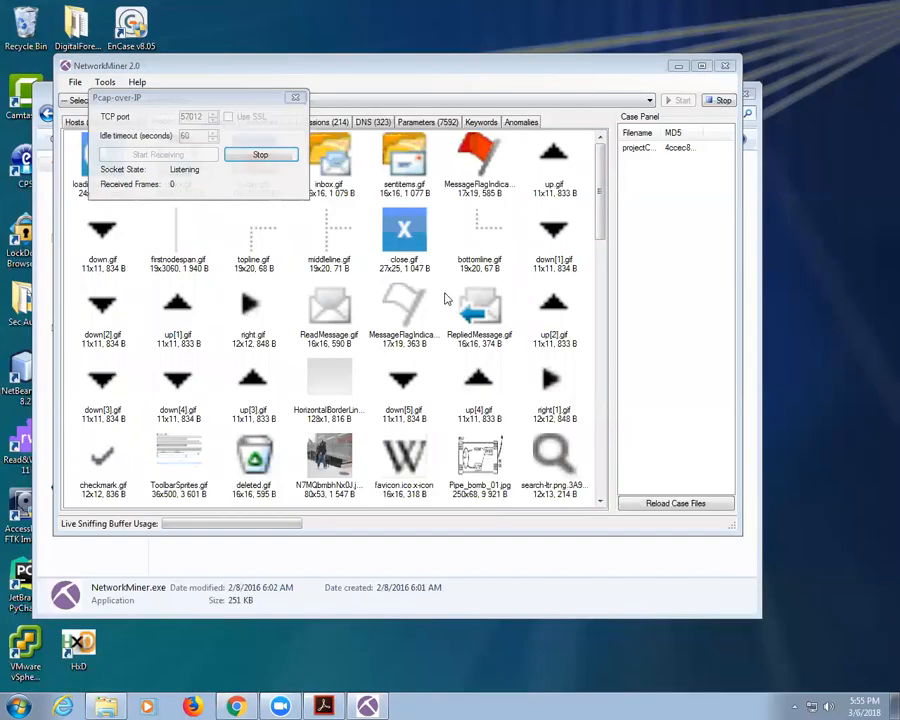
click(260, 157)
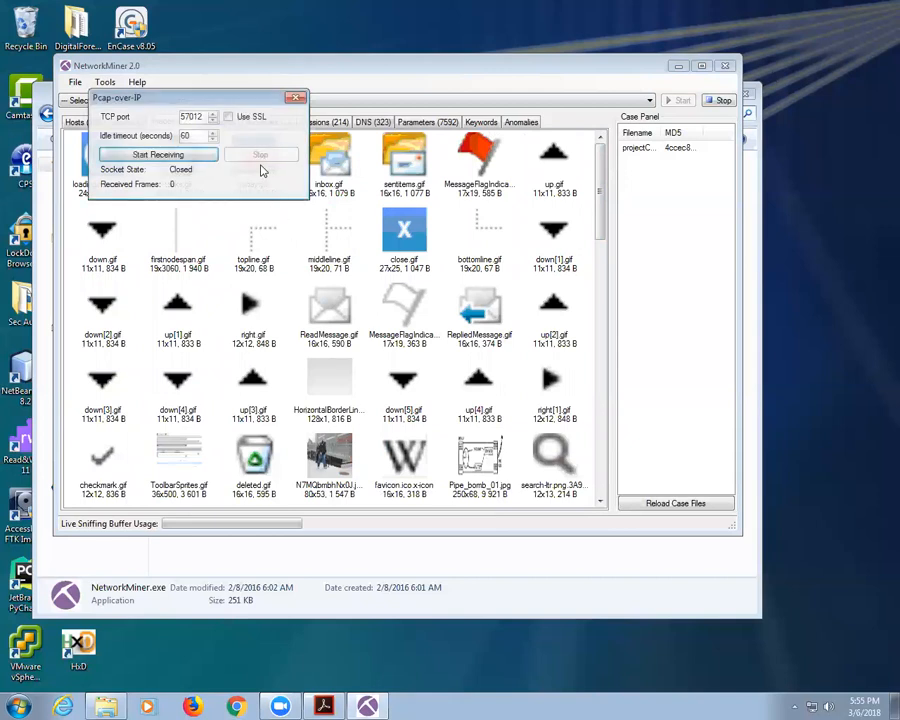
Step: Change the receiver's TCP port to 80, start and stop listening, then close the receiver
drag(204, 116, 119, 115)
text(80)
click(184, 157)
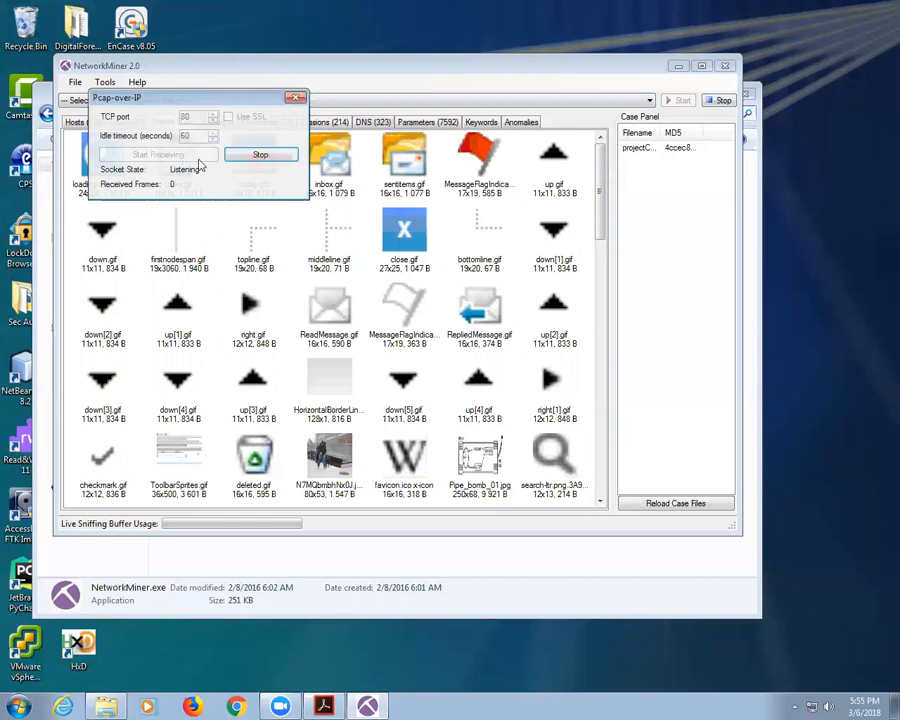
click(256, 155)
drag(210, 67, 227, 152)
click(296, 100)
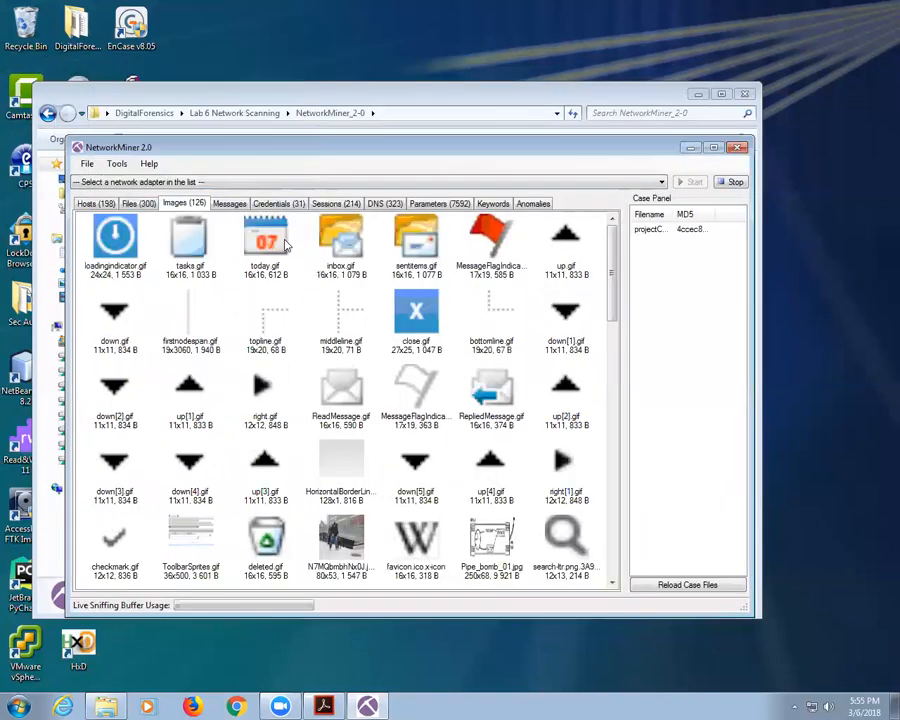
Step: Select the Intel Ethernet socket adapter for sniffing and dismiss the administrator-rights error
click(150, 183)
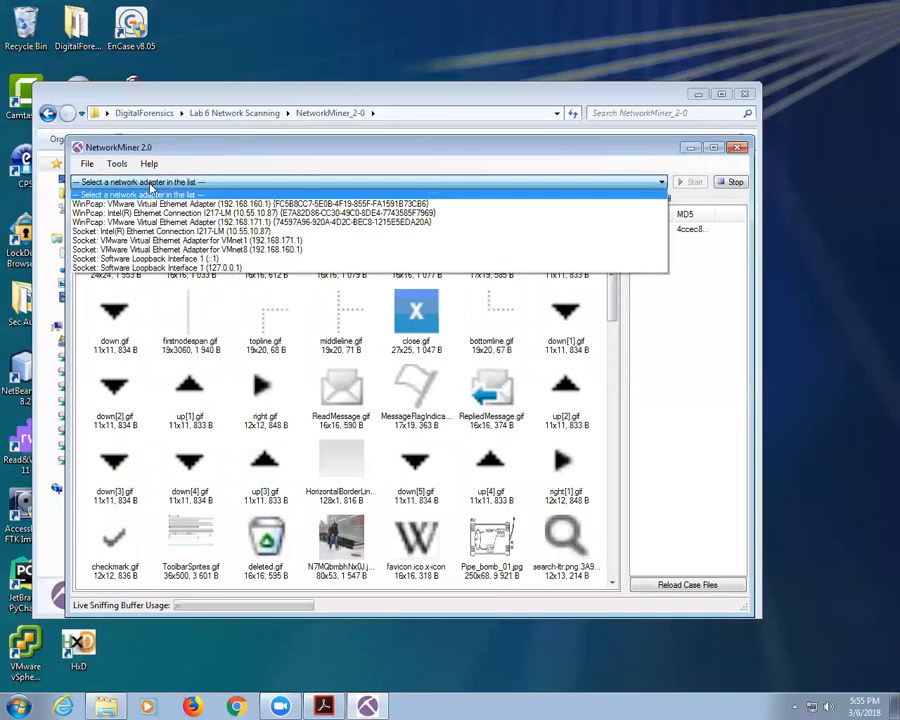
click(258, 236)
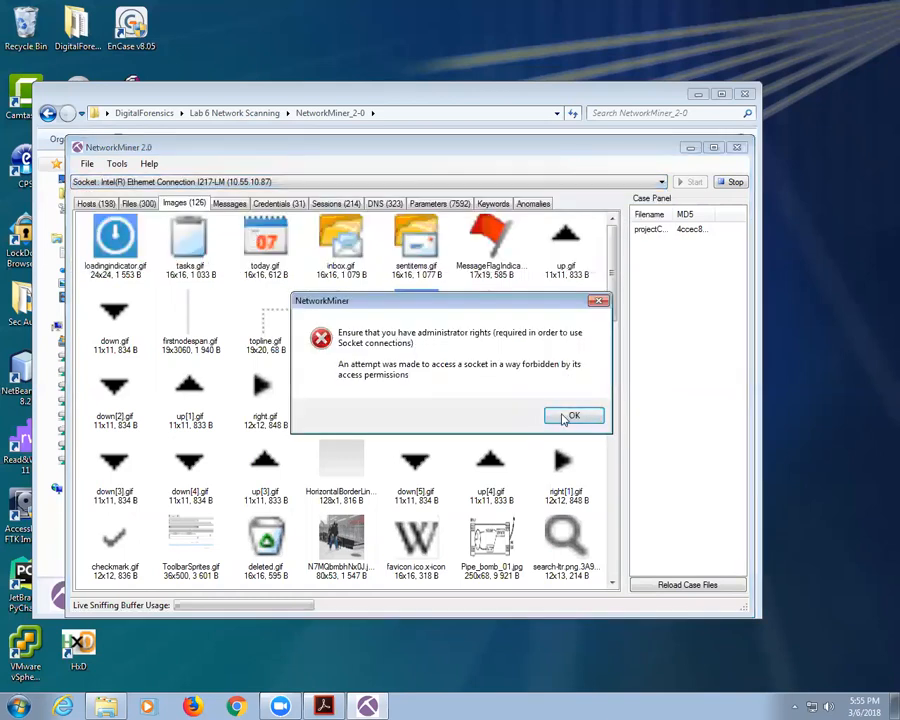
click(565, 416)
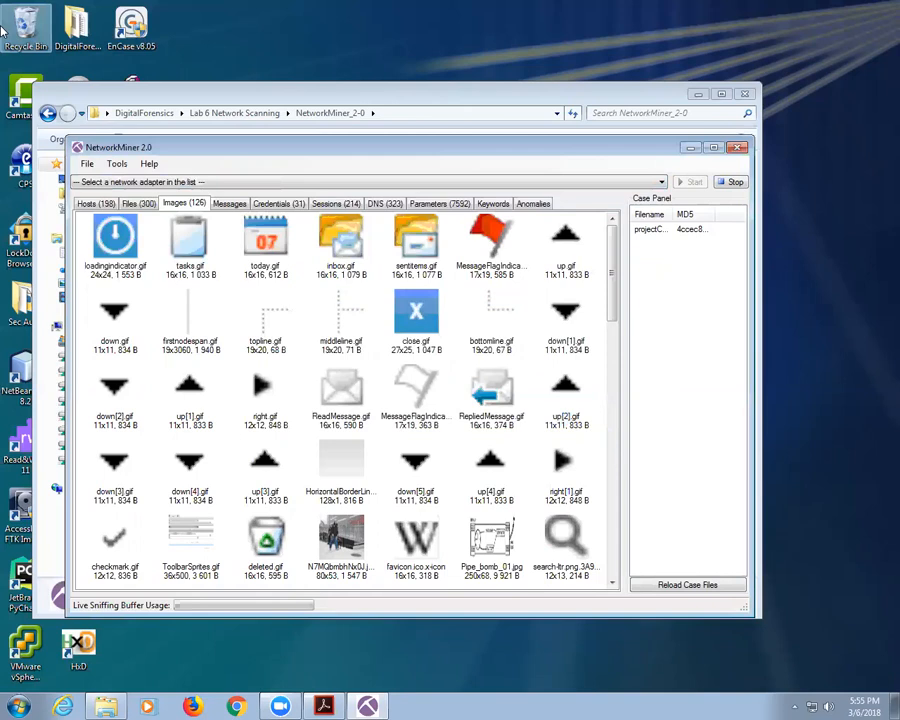
Step: Start and stop the Pcap-over-IP receiver again, close it, and quit NetworkMiner
click(89, 165)
click(125, 194)
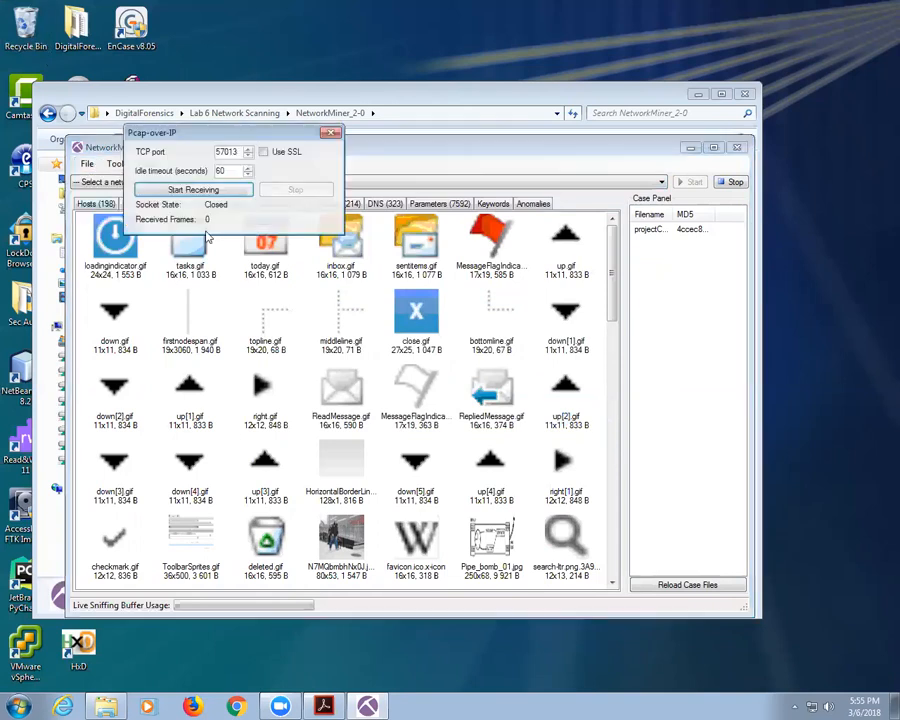
click(206, 191)
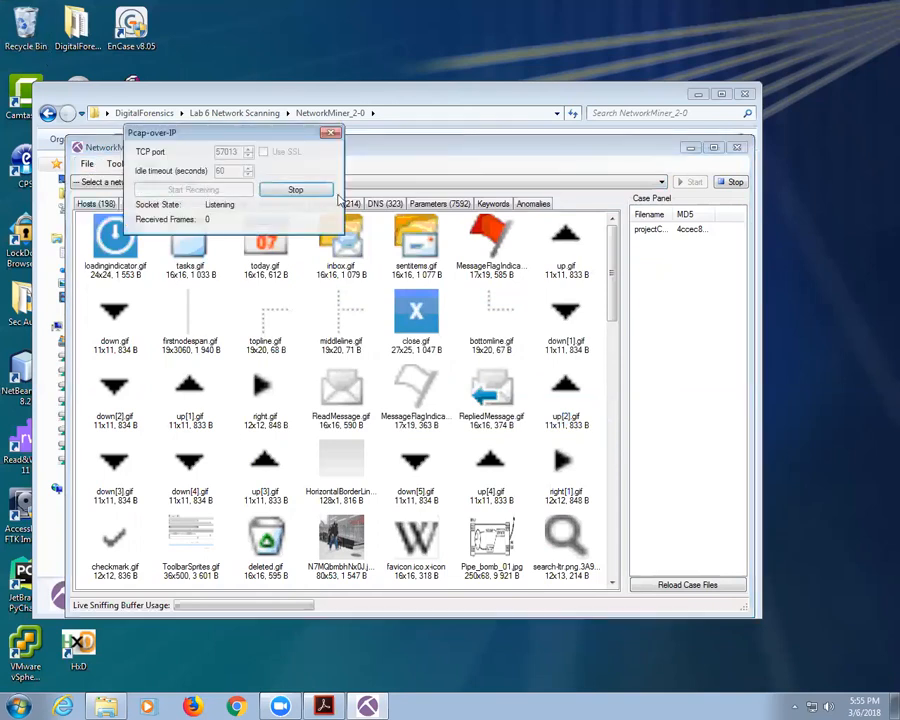
click(307, 192)
click(332, 134)
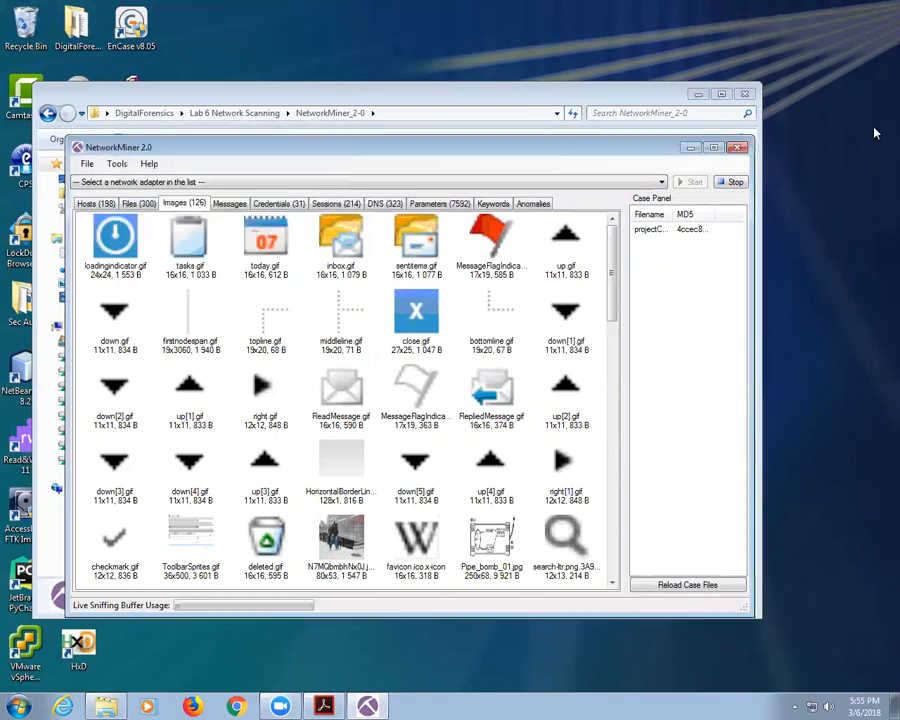
click(737, 147)
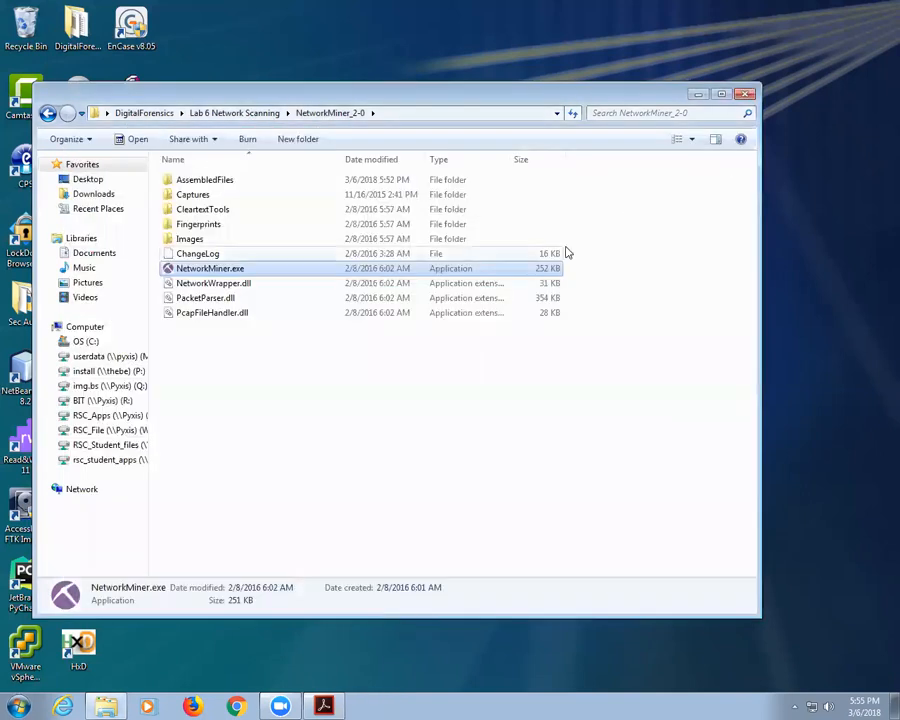
Step: Relaunch NetworkMiner.exe as administrator and choose the Intel Ethernet socket adapter
right_click(205, 270)
click(236, 292)
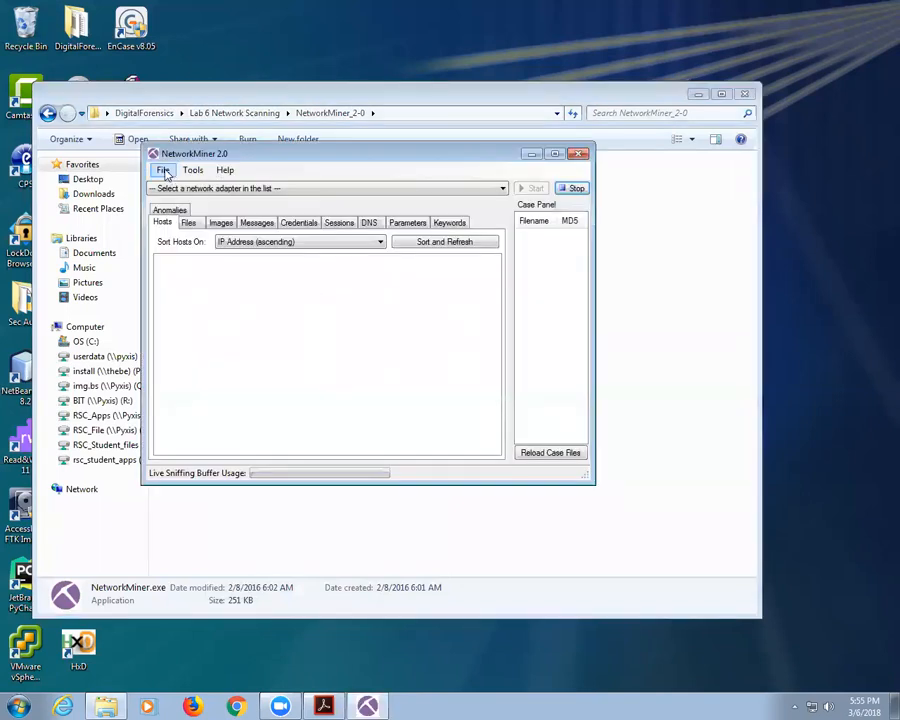
click(176, 189)
click(193, 240)
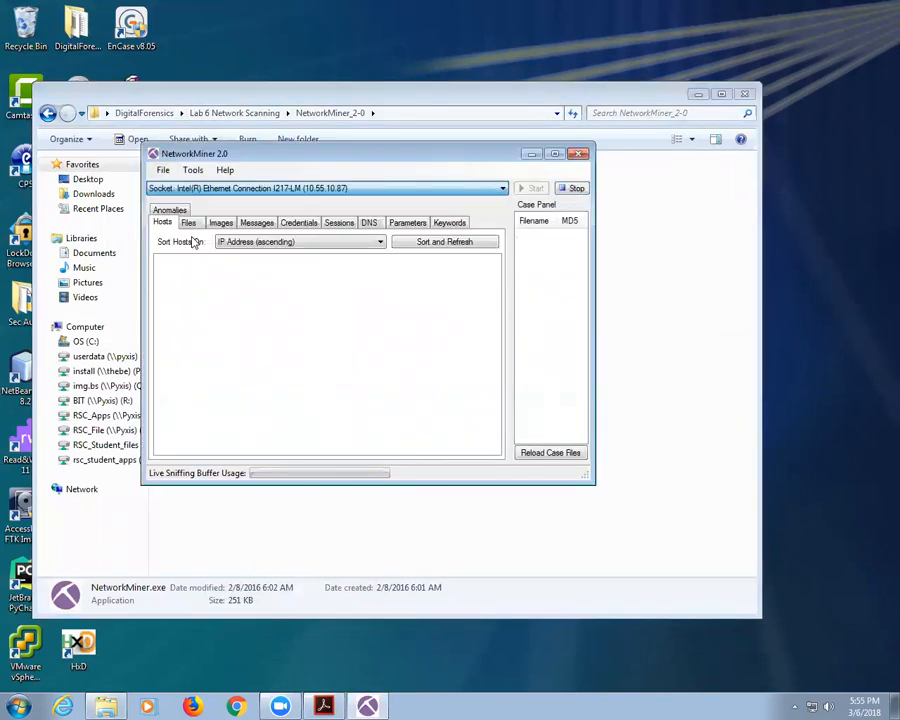
Step: Start and stop the Pcap-over-IP receiver, then close it
click(163, 170)
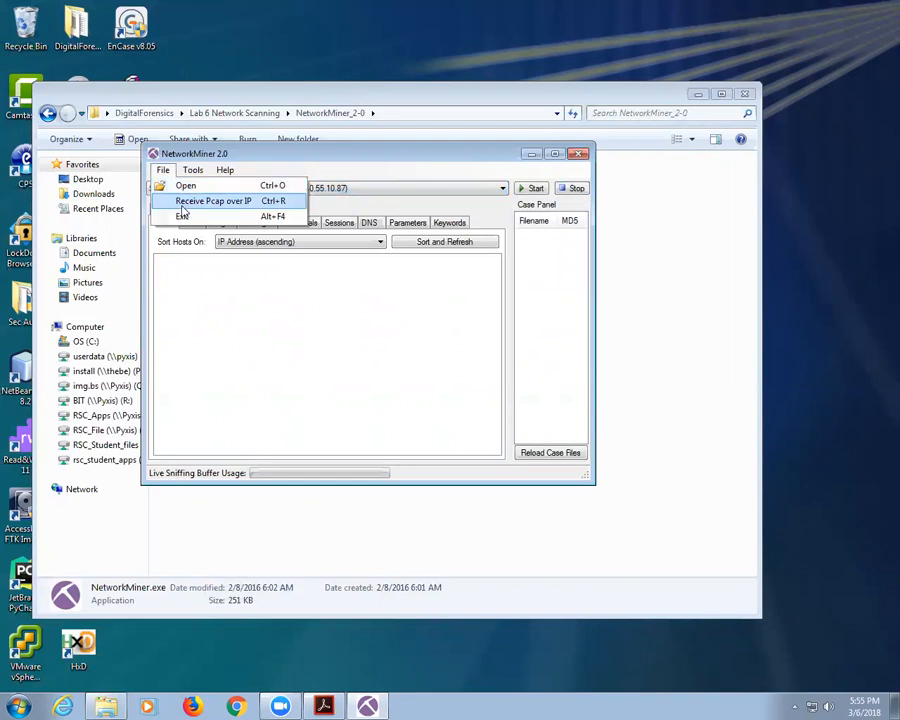
click(180, 201)
click(240, 228)
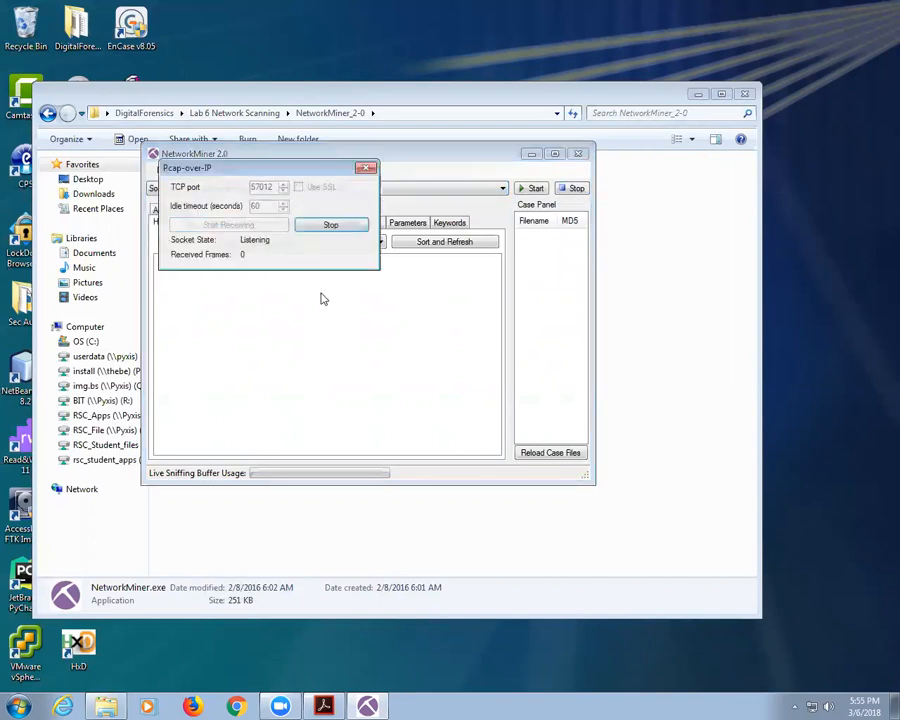
click(318, 228)
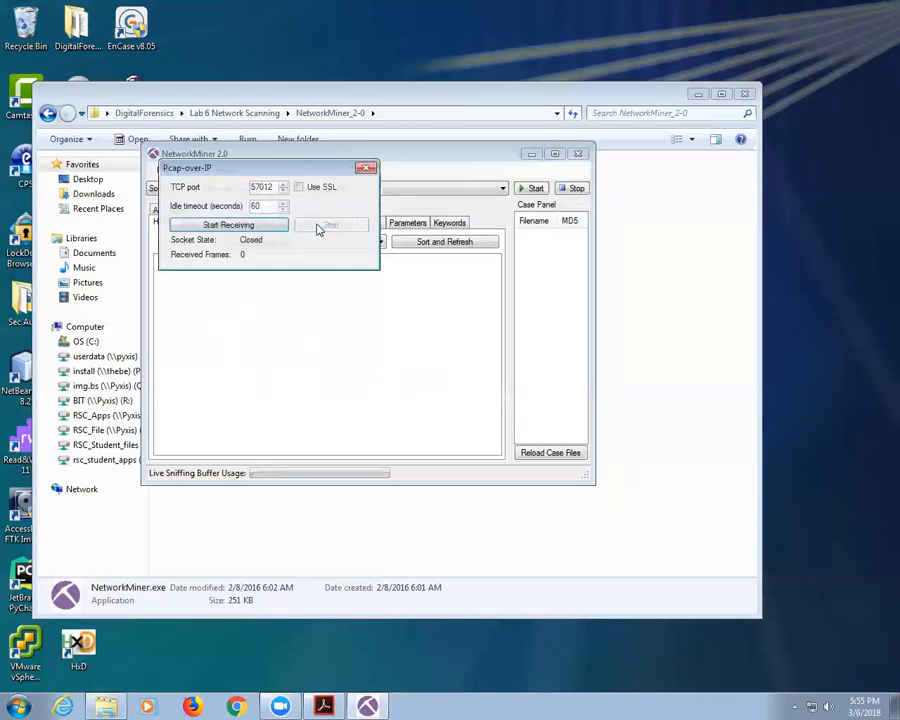
click(366, 168)
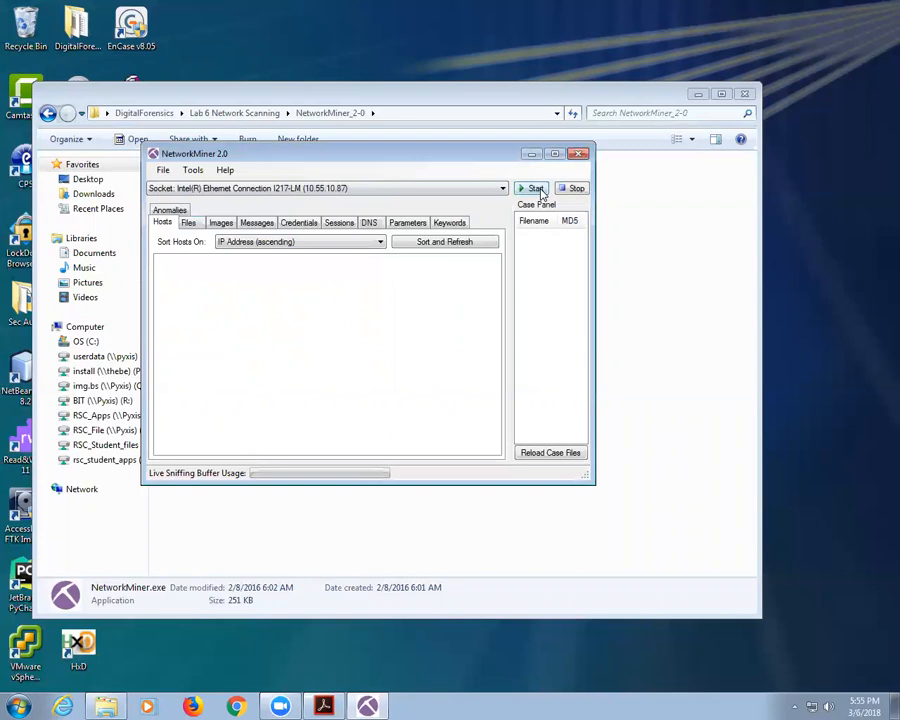
Step: Start live sniffing, view the recovered images, and launch Google Chrome
click(536, 189)
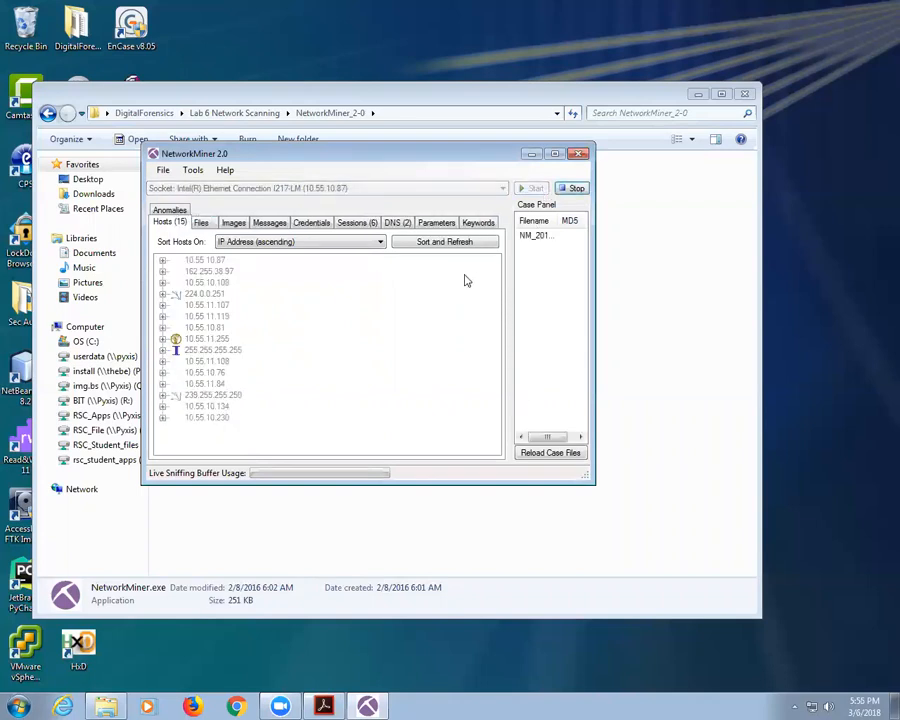
click(230, 223)
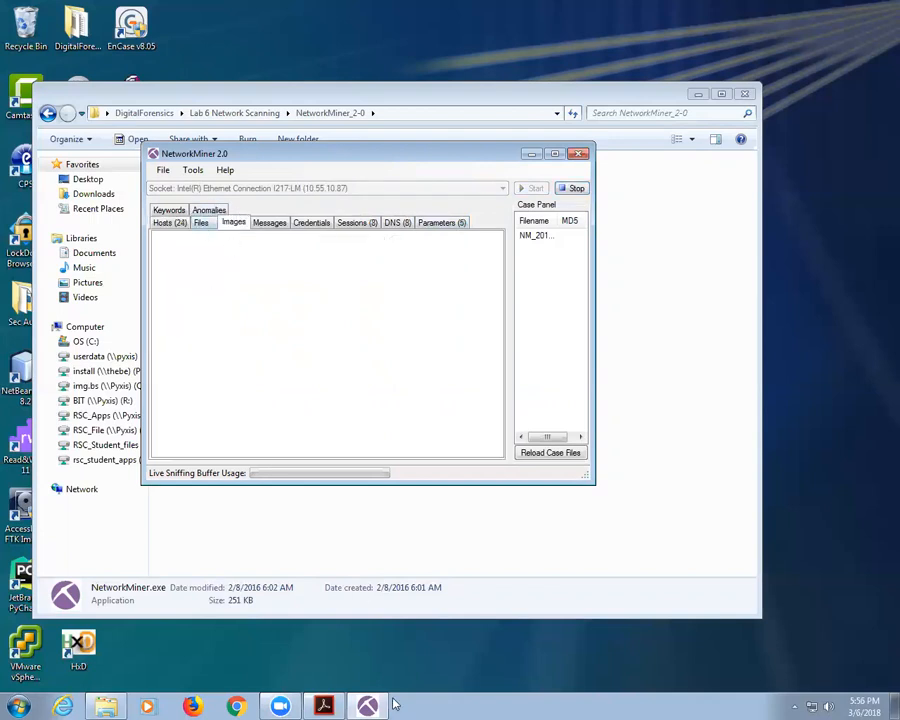
click(236, 706)
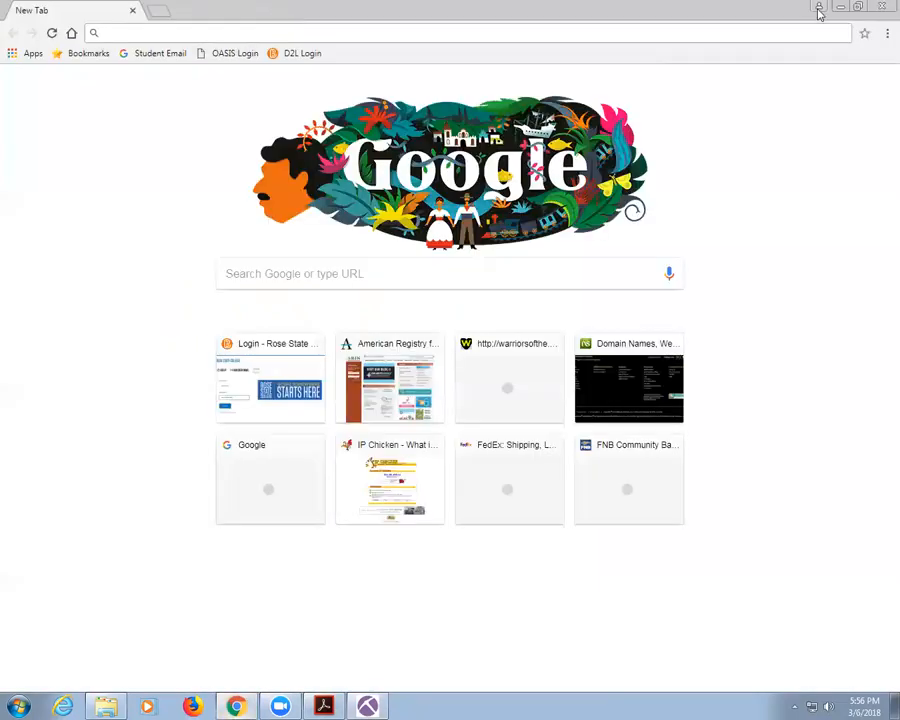
double_click(562, 20)
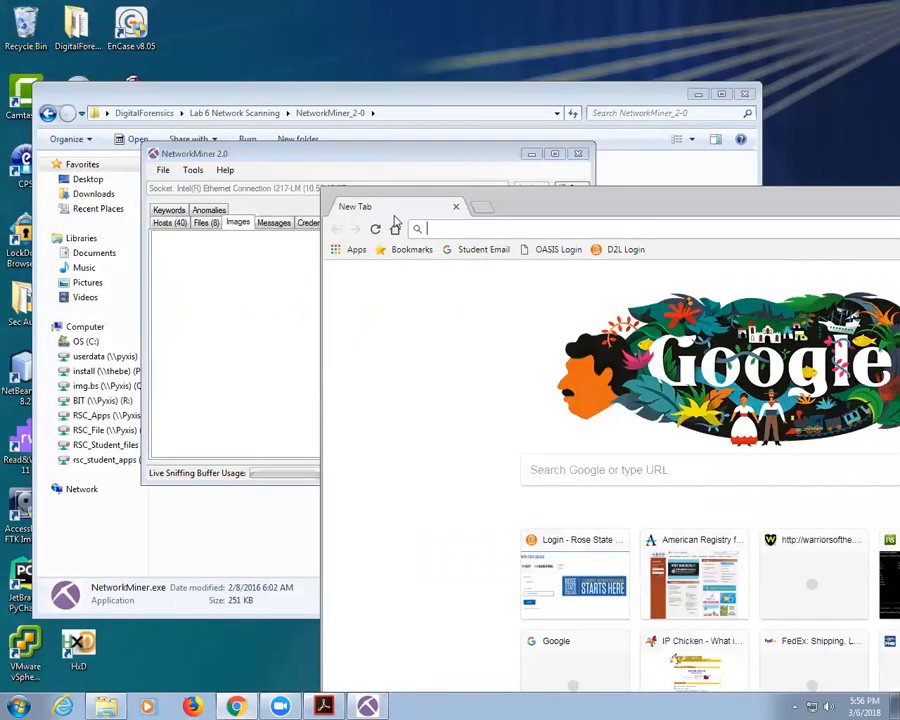
click(425, 228)
text(www.rose.edu)
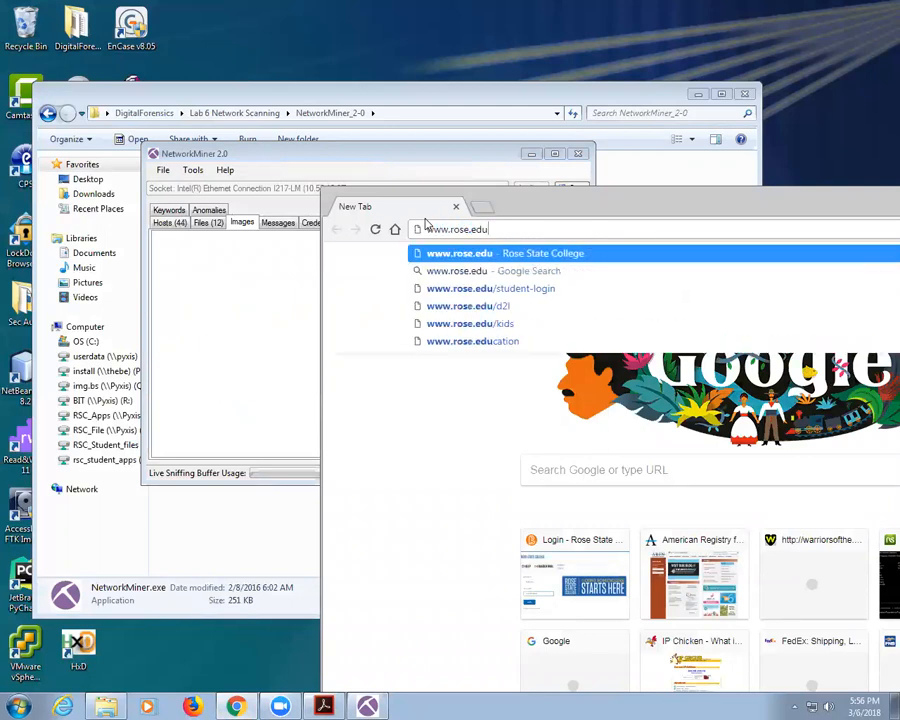
key(Return)
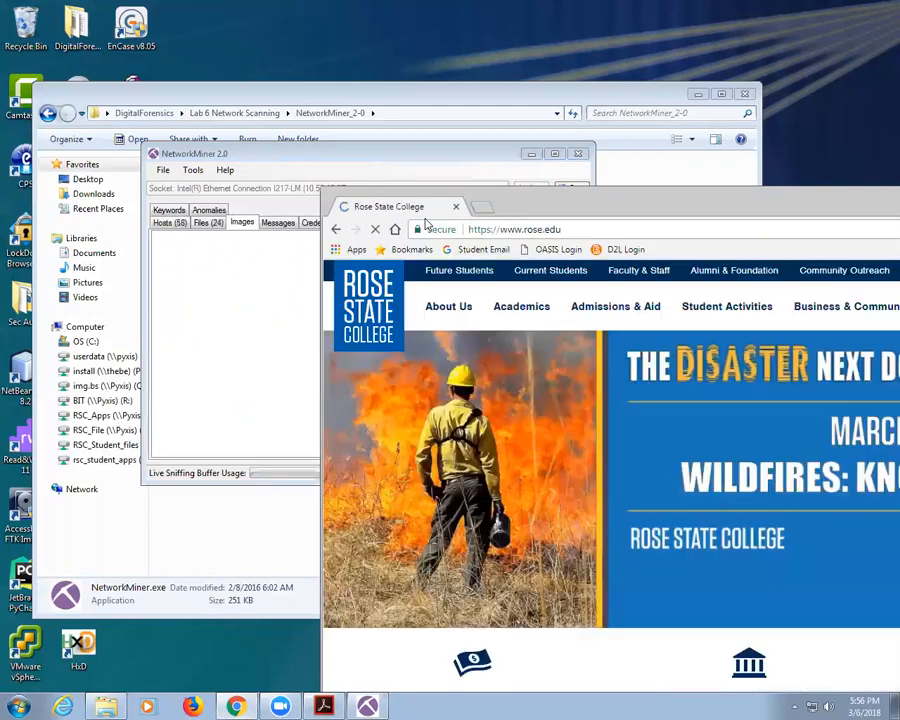
click(602, 230)
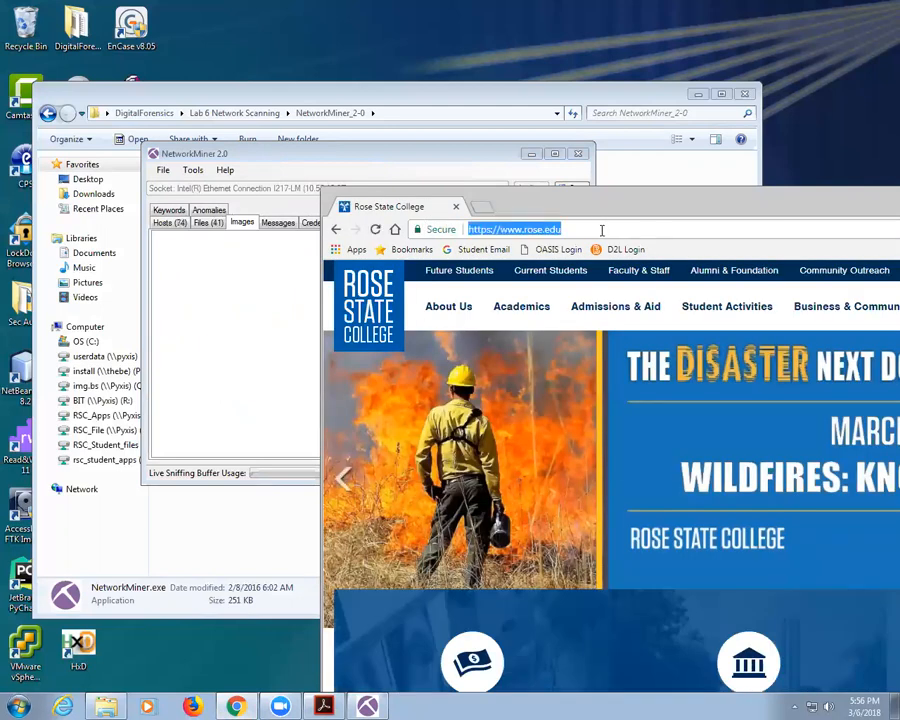
text(www.msn.c)
key(Return)
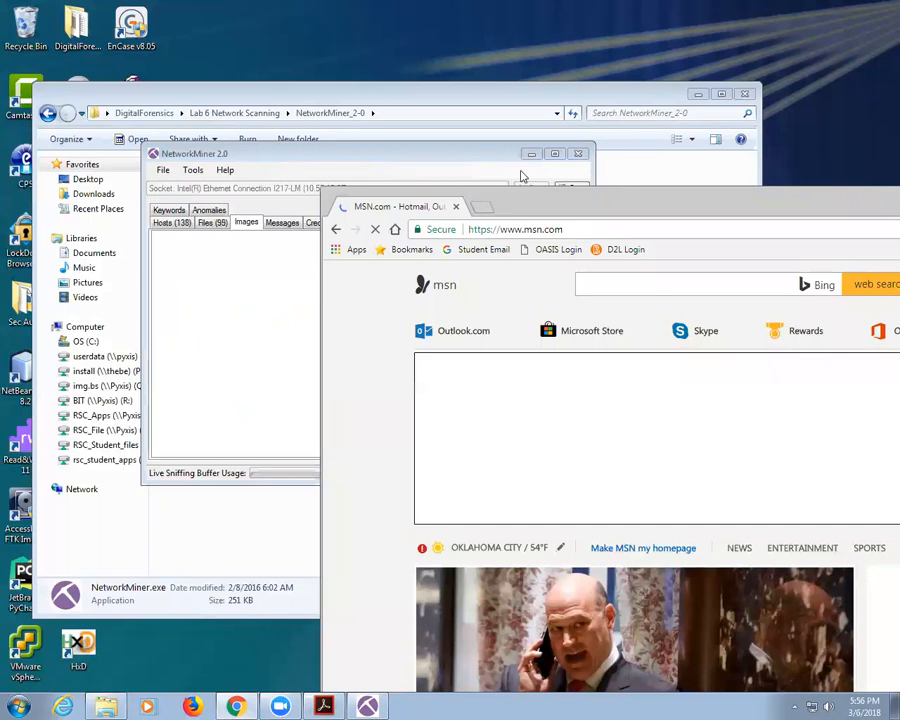
drag(536, 202, 82, 251)
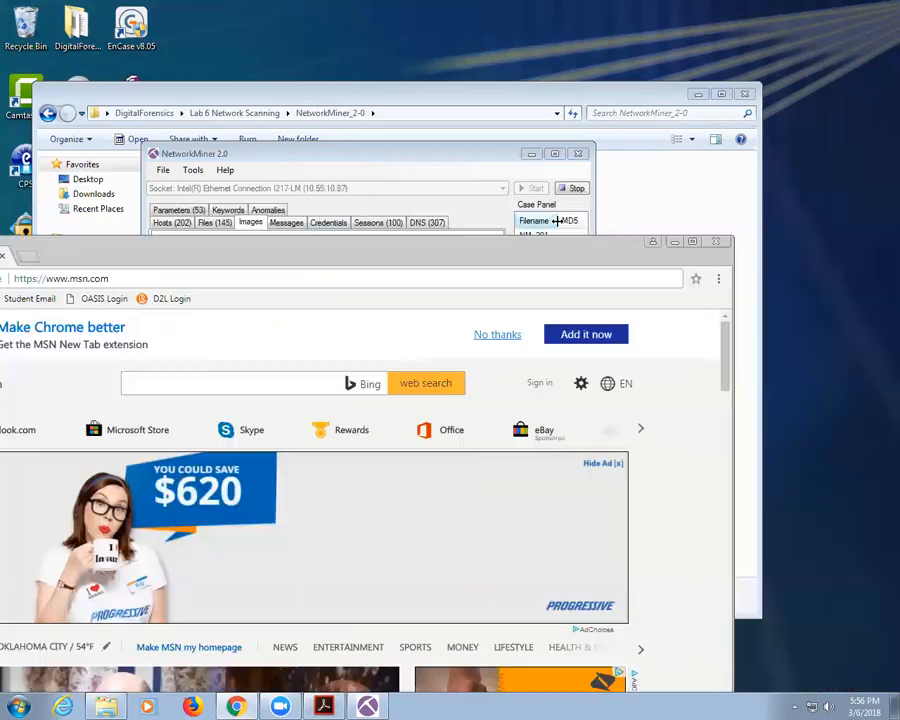
click(770, 242)
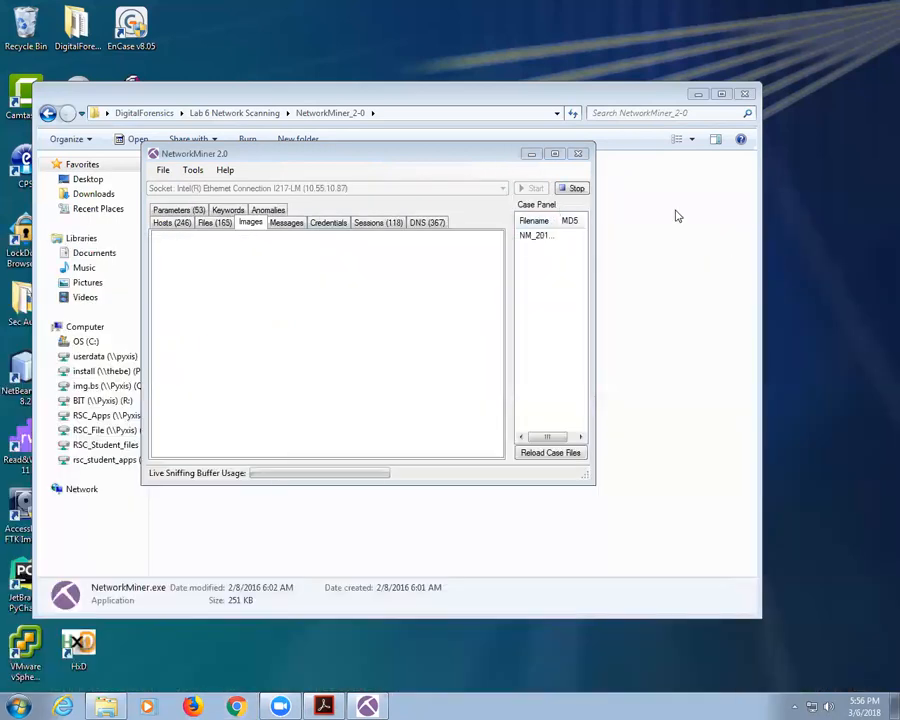
Step: Stop the capture, inspect the file from 172.217.2.238, then review Hosts, Images, Messages, Credentials and Sessions
click(576, 188)
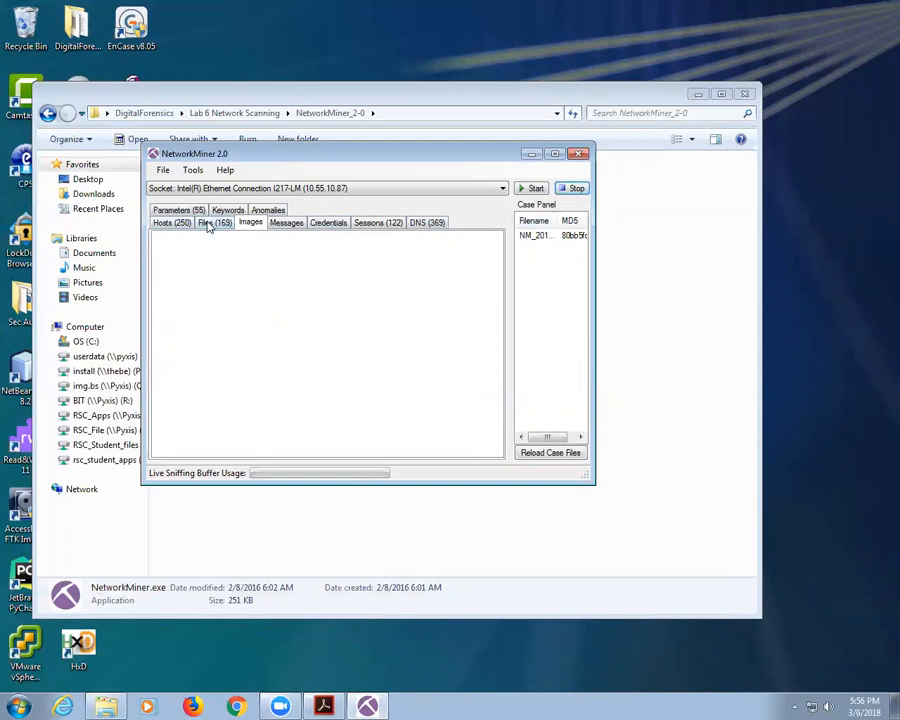
click(208, 223)
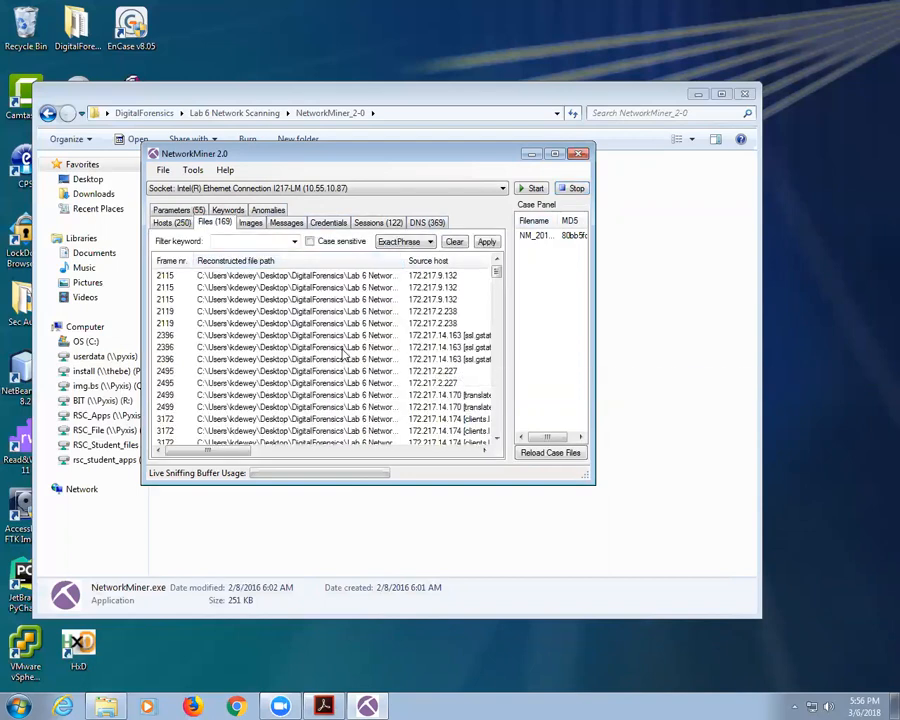
click(349, 312)
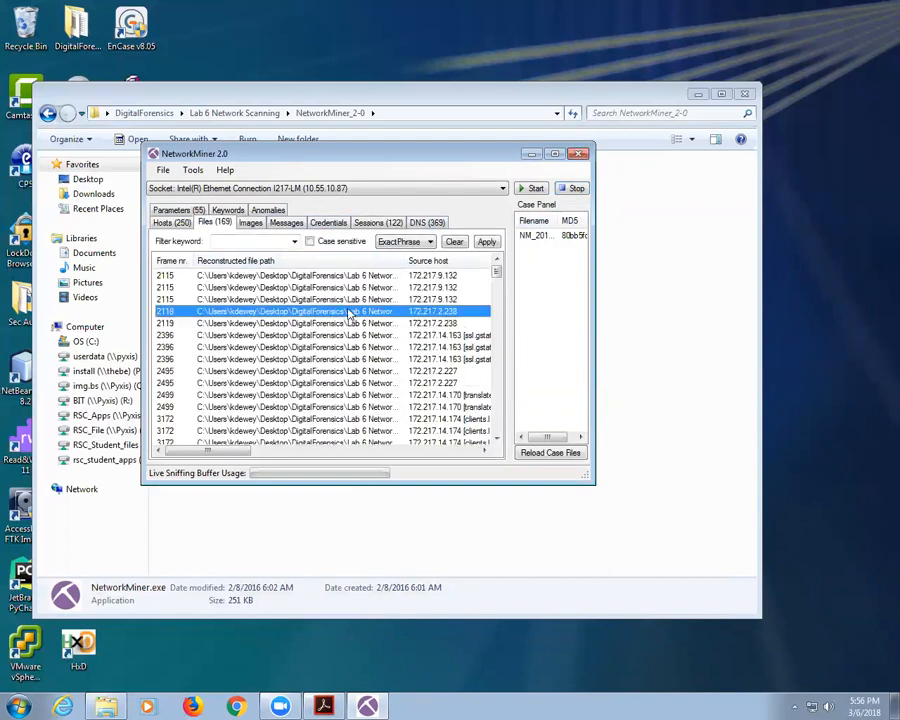
click(176, 222)
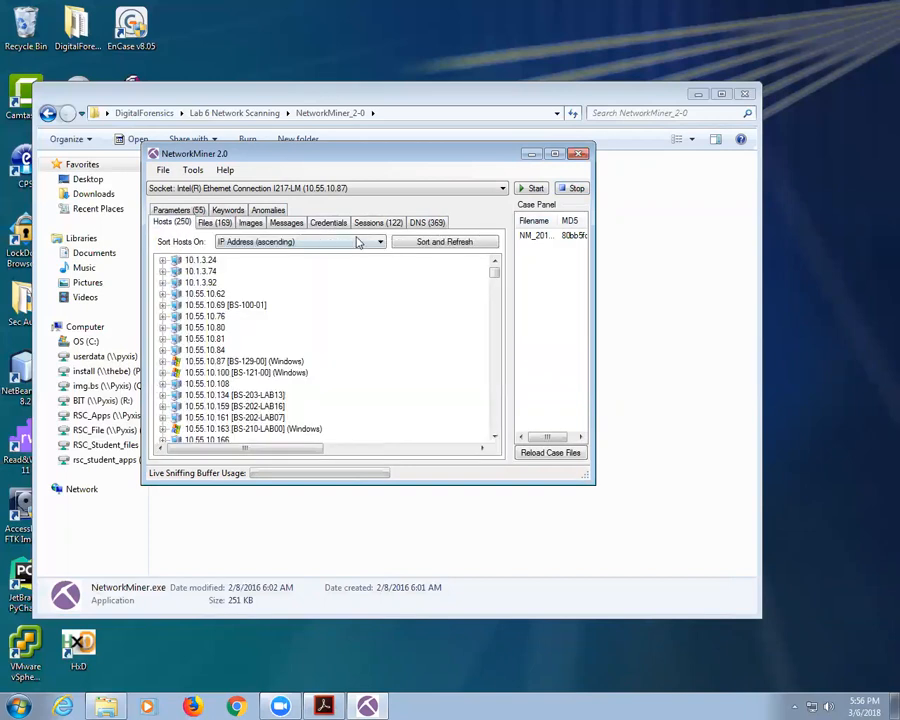
click(251, 222)
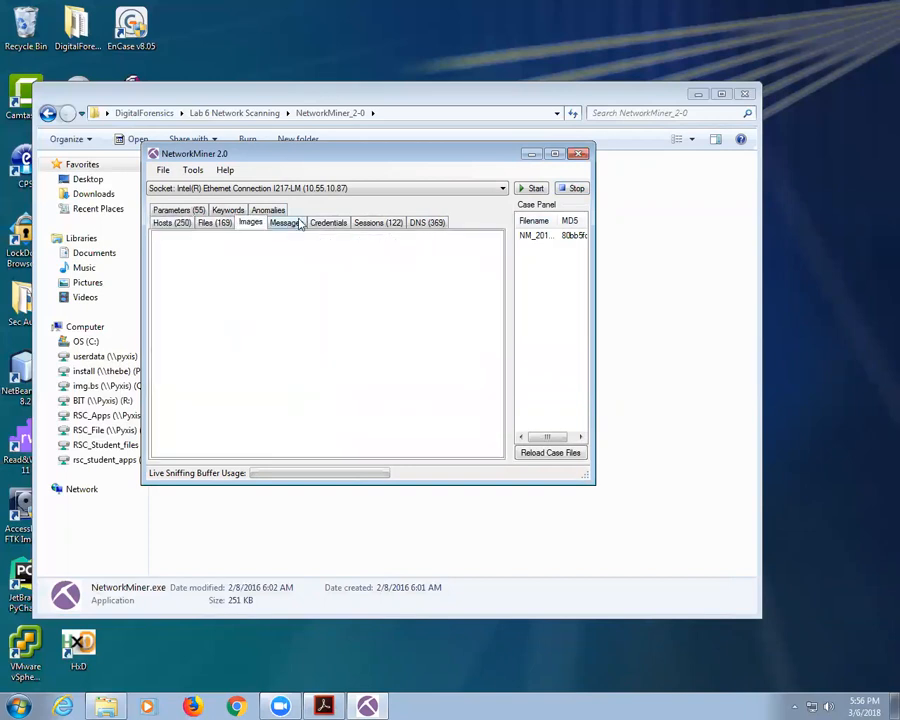
click(290, 222)
click(328, 222)
click(394, 222)
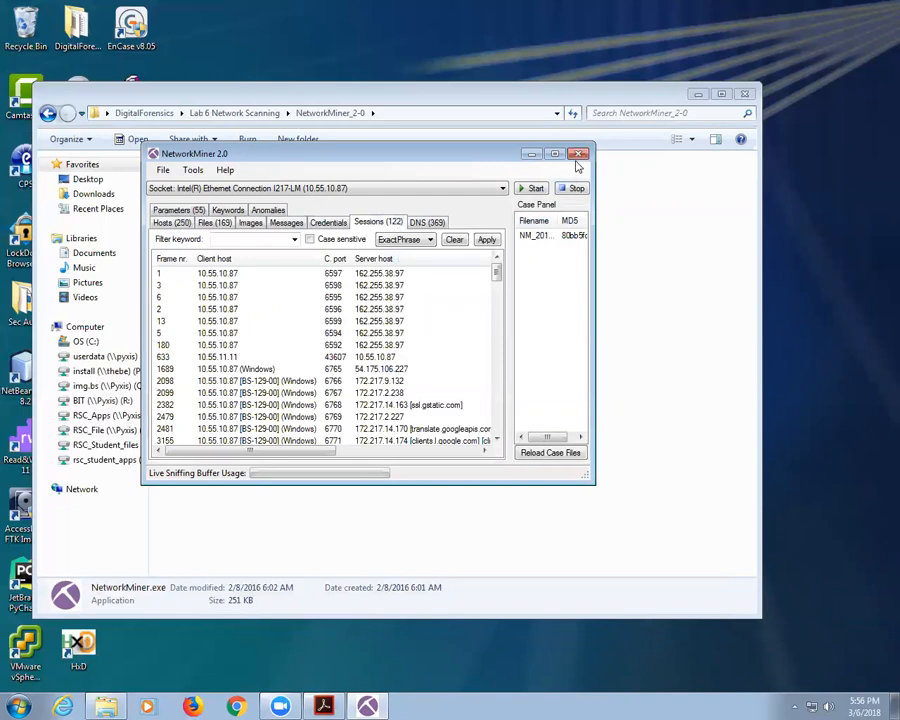
Step: Close NetworkMiner, peek into the Images folder, and view the Captures pcap briefly in Wireshark
click(577, 154)
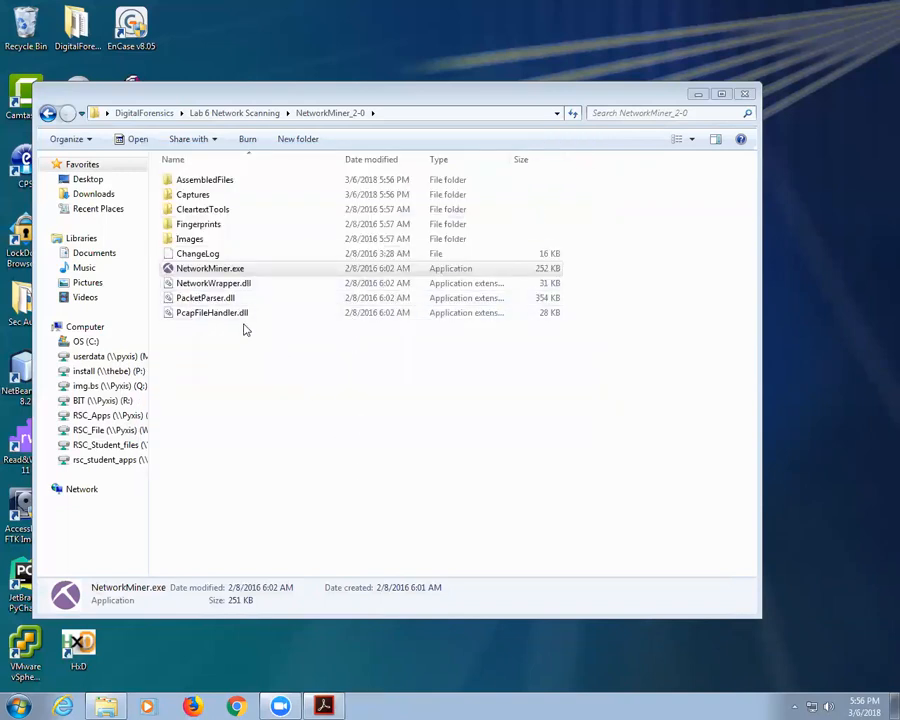
double_click(203, 240)
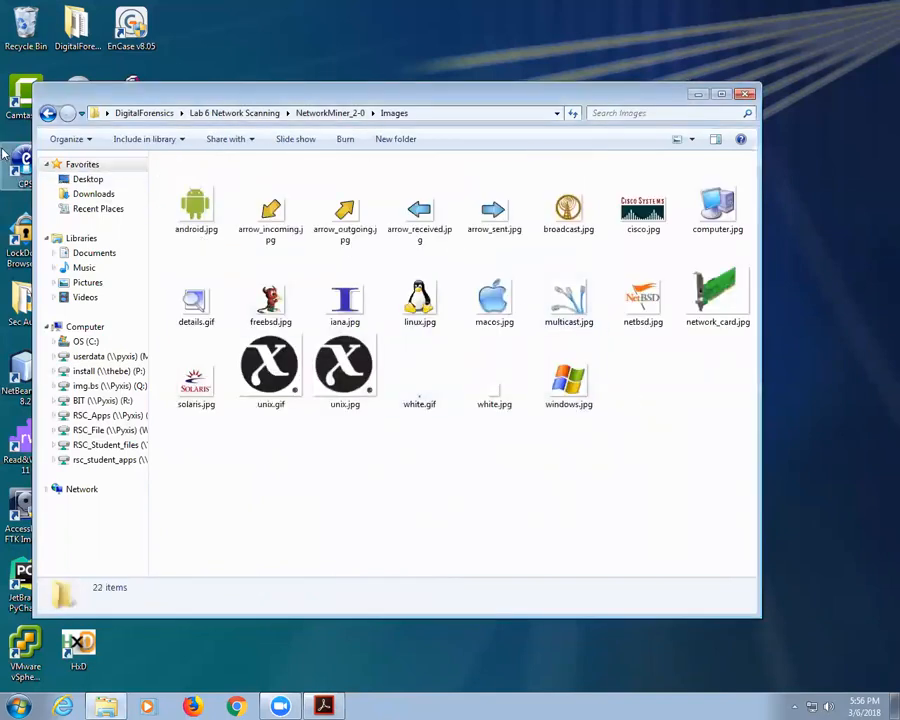
click(48, 113)
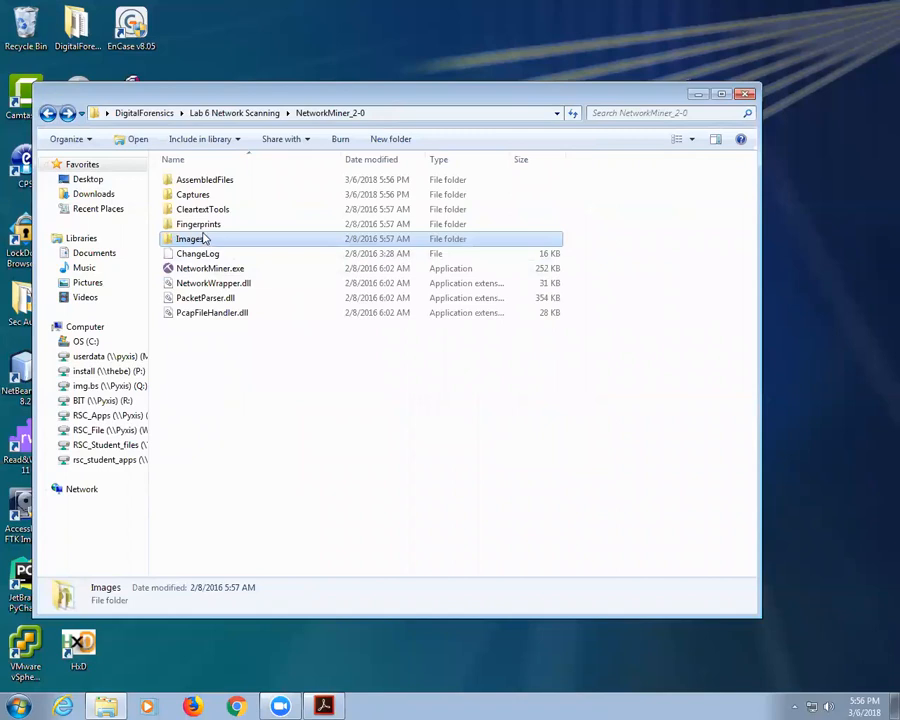
double_click(210, 197)
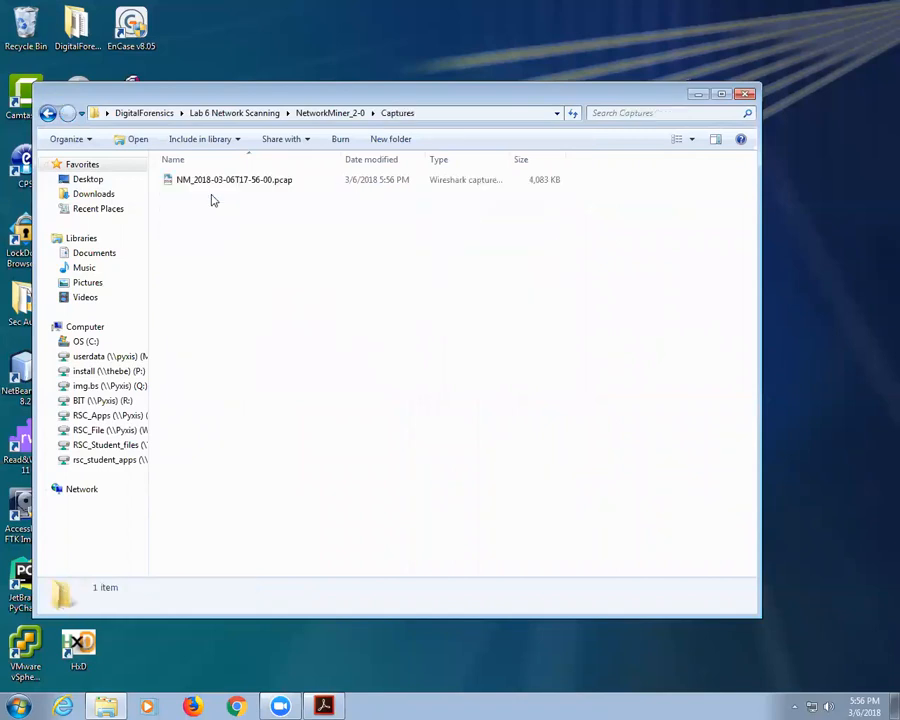
double_click(216, 186)
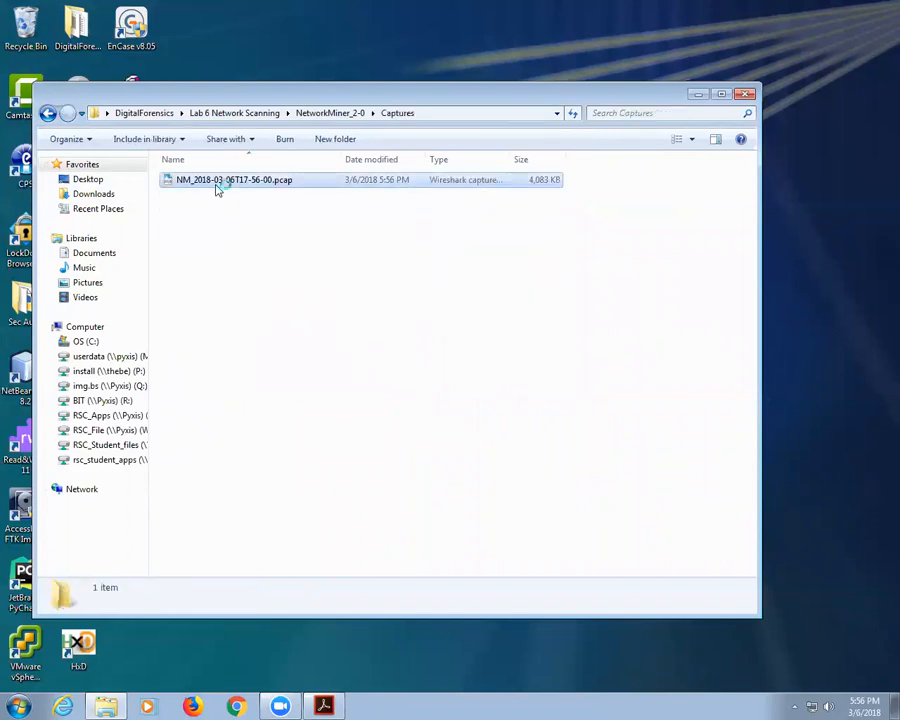
scroll(430, 237, down, 12)
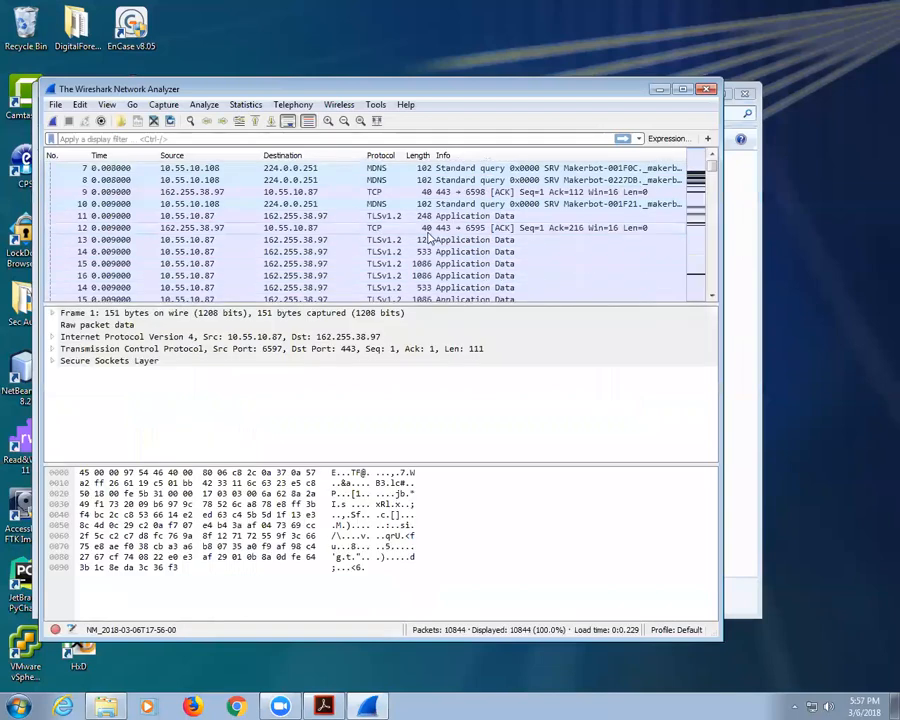
click(706, 90)
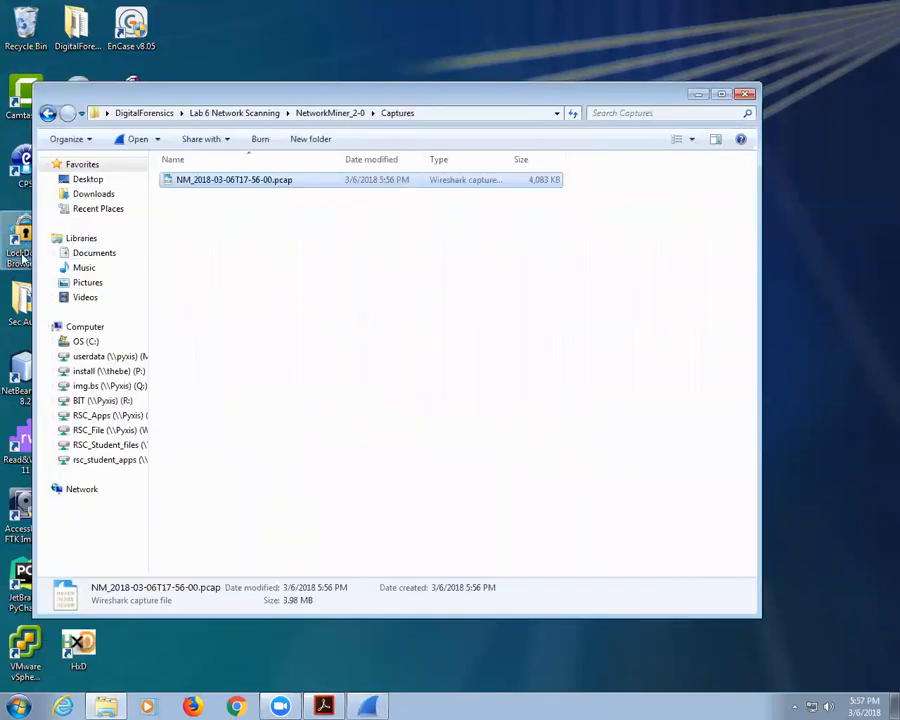
Step: Return to the Lab 6 Network Scanning folder and open the Lab 6 Network Traffic Analysis PDF
click(48, 113)
click(48, 113)
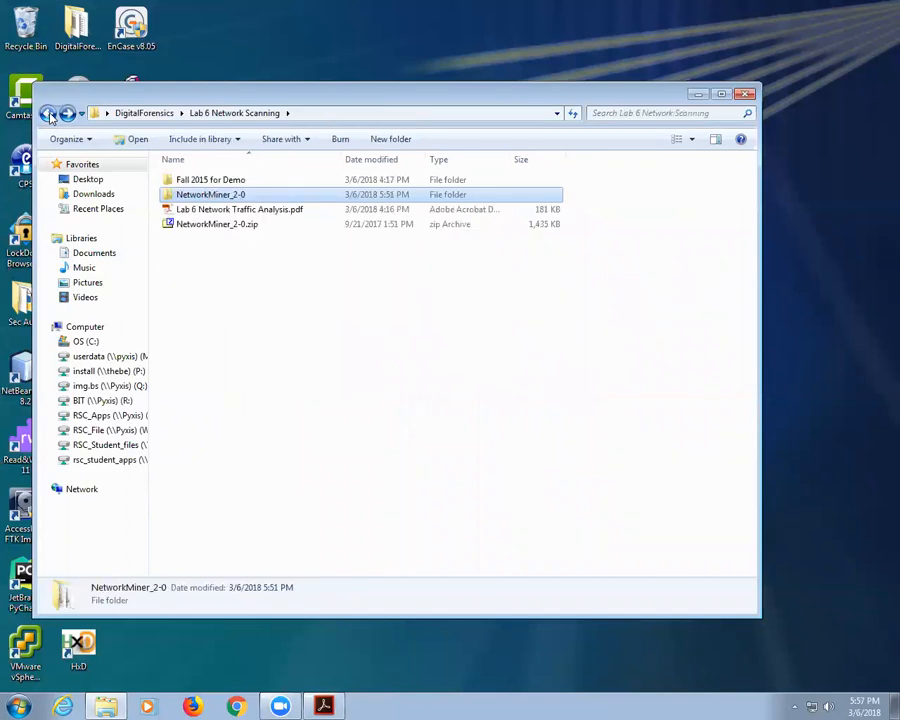
double_click(214, 209)
scroll(438, 376, down, 5)
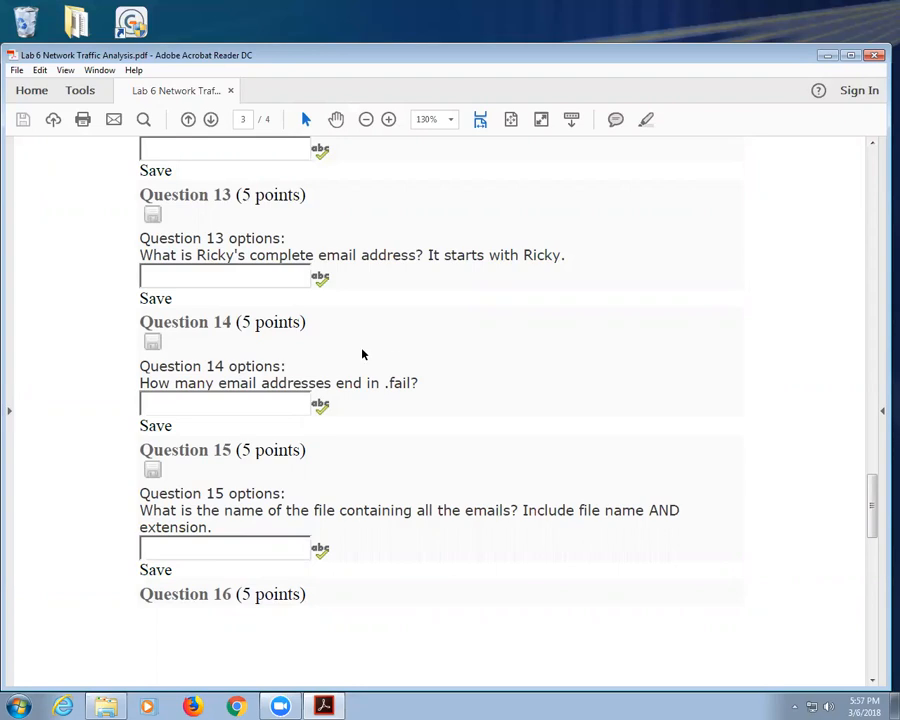
Step: Scroll back to the top of the Lab 6 handout, then read down to Questions 3–5 on passwords
scroll(366, 300, down, 6)
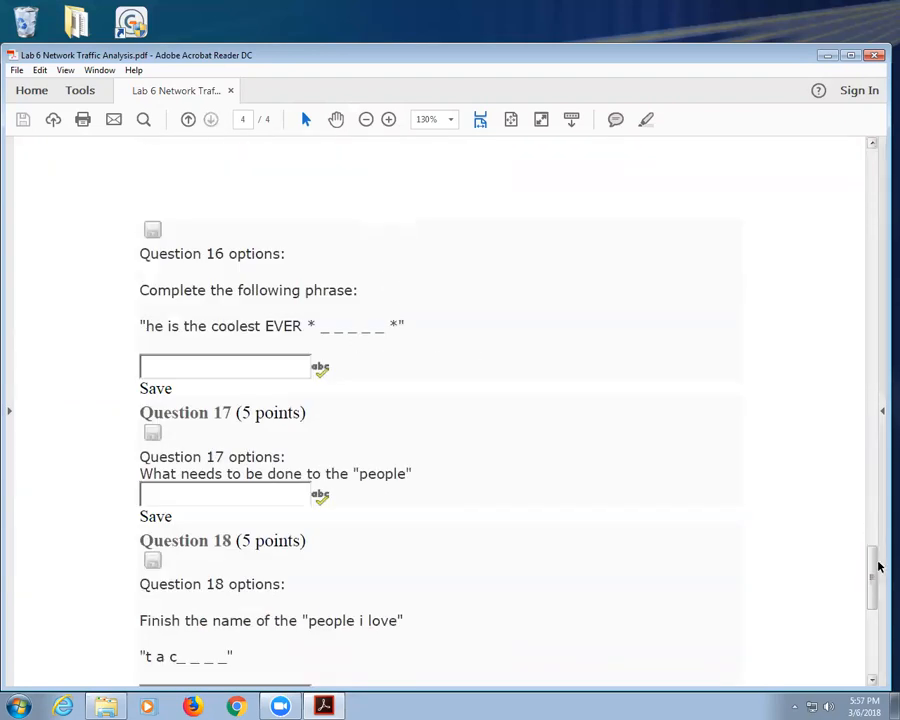
drag(874, 582, 866, 194)
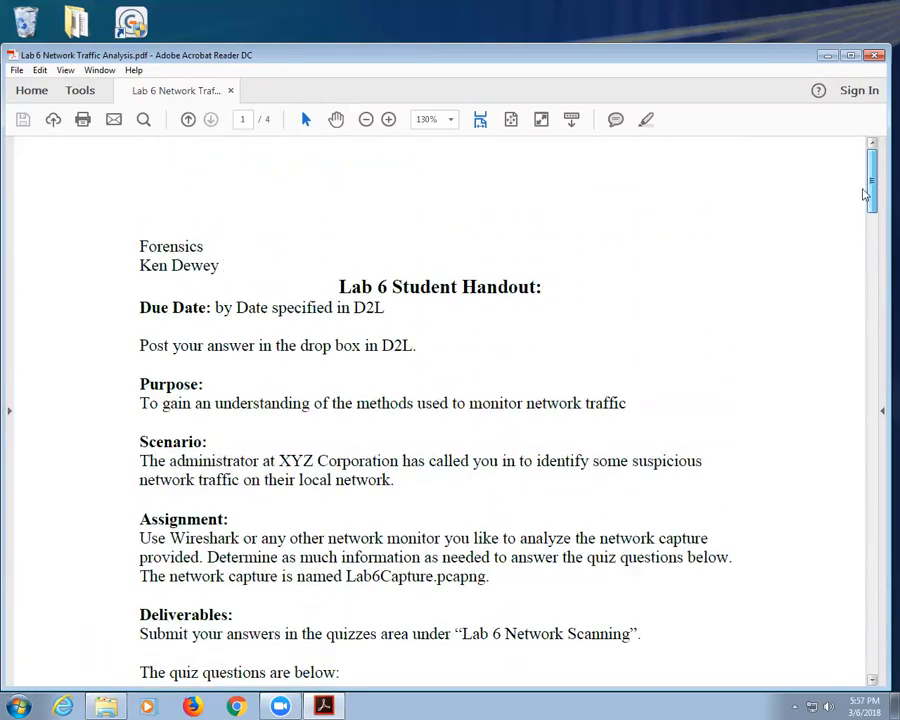
scroll(722, 342, down, 5)
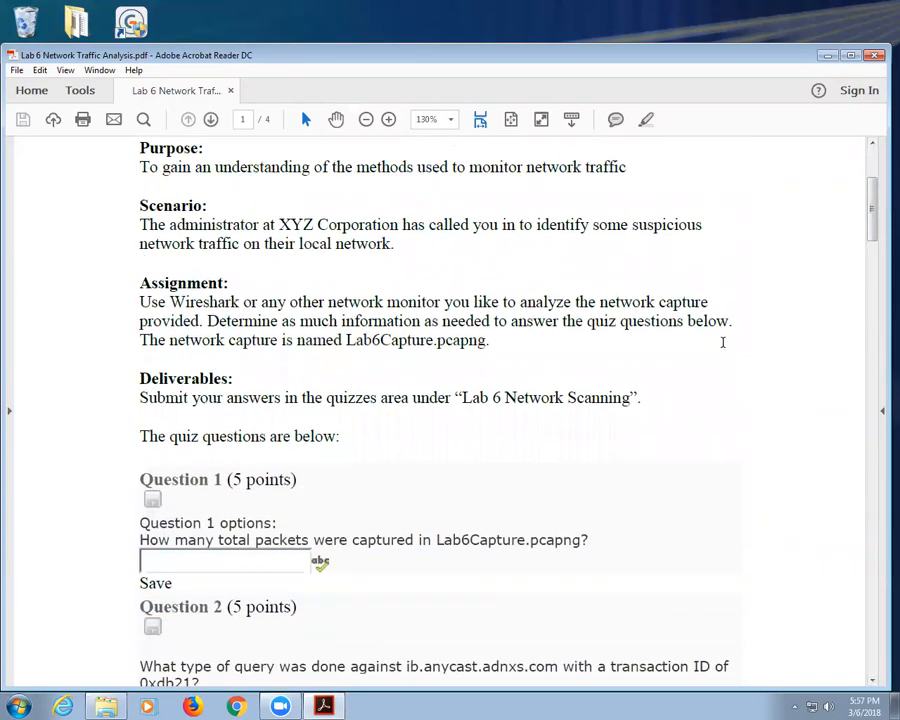
scroll(722, 342, down, 3)
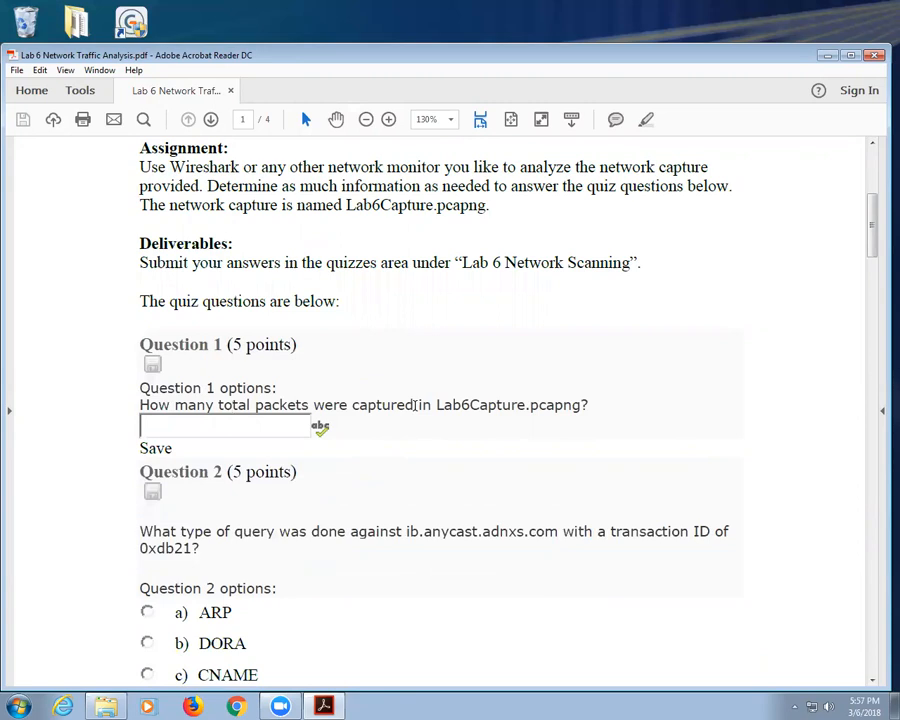
scroll(422, 370, down, 3)
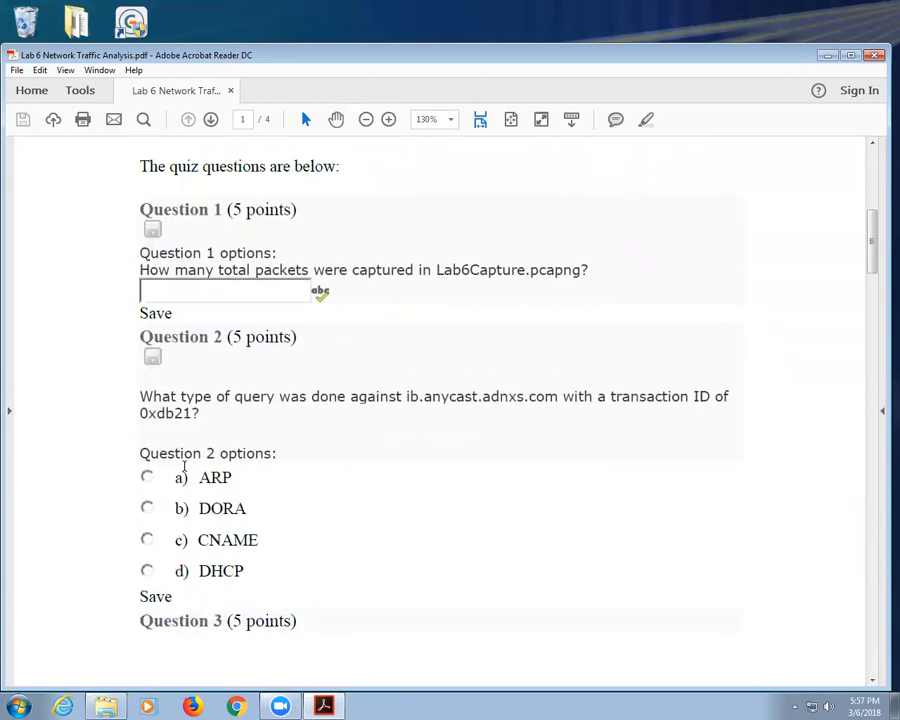
scroll(195, 464, down, 10)
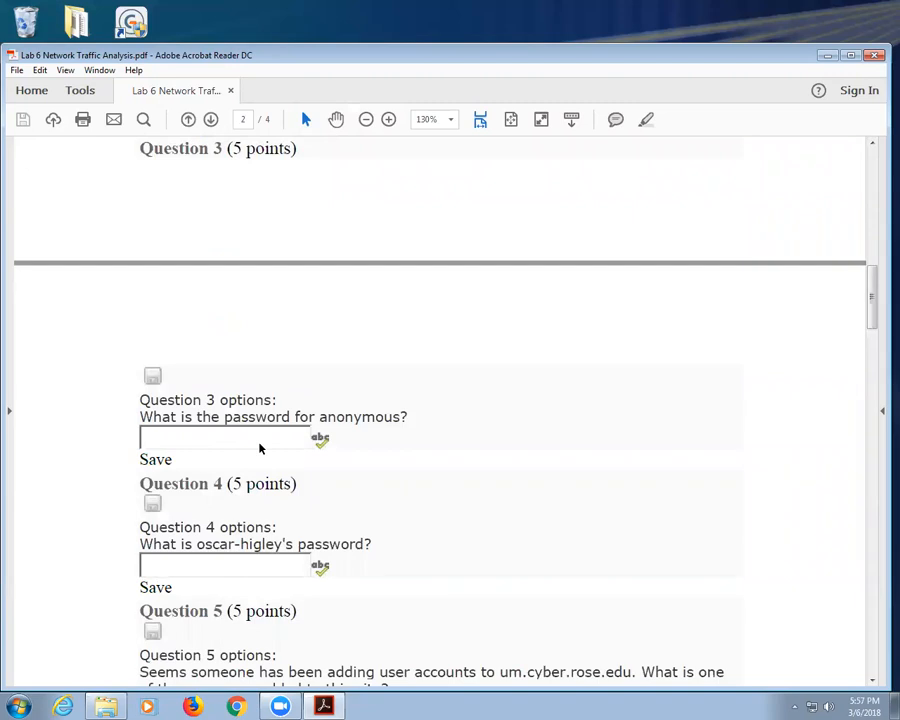
Step: Scroll the Lab 6 quiz from Question 3 to Question 15 on page 3
scroll(194, 526, down, 4)
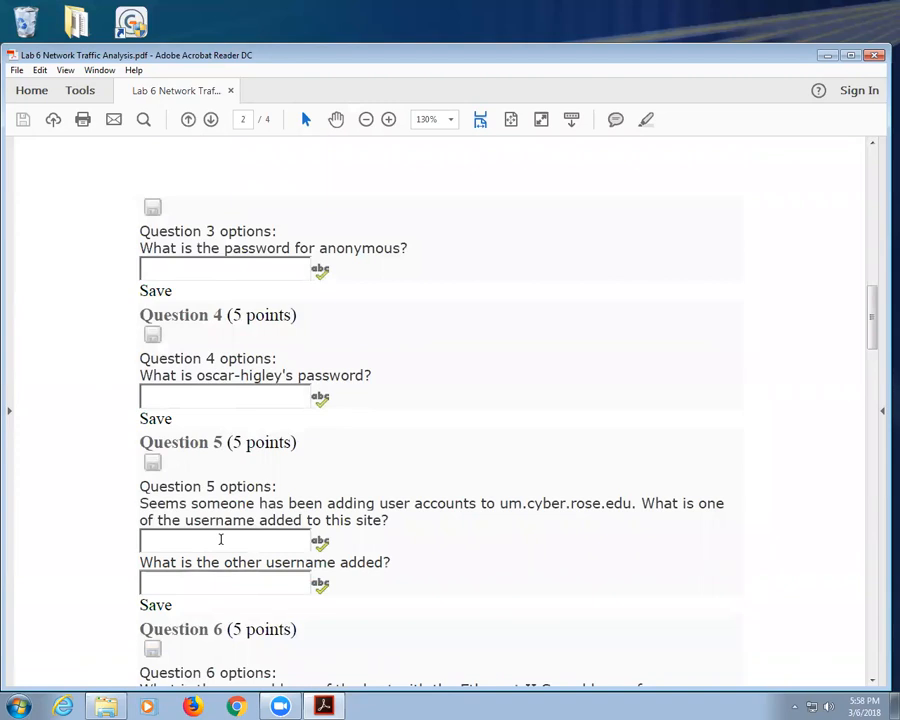
scroll(221, 540, down, 3)
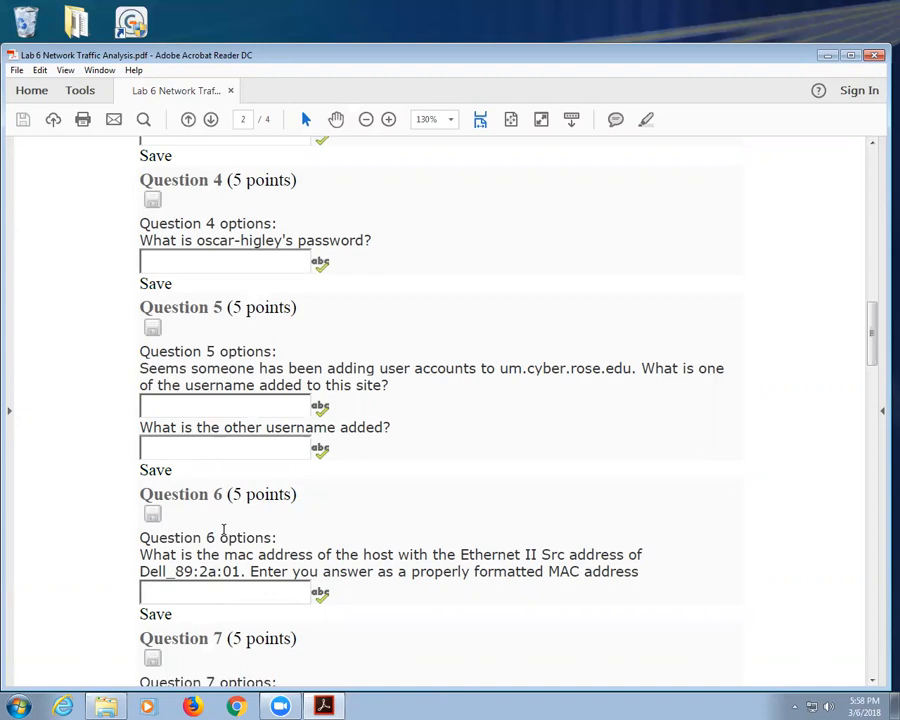
scroll(223, 530, down, 3)
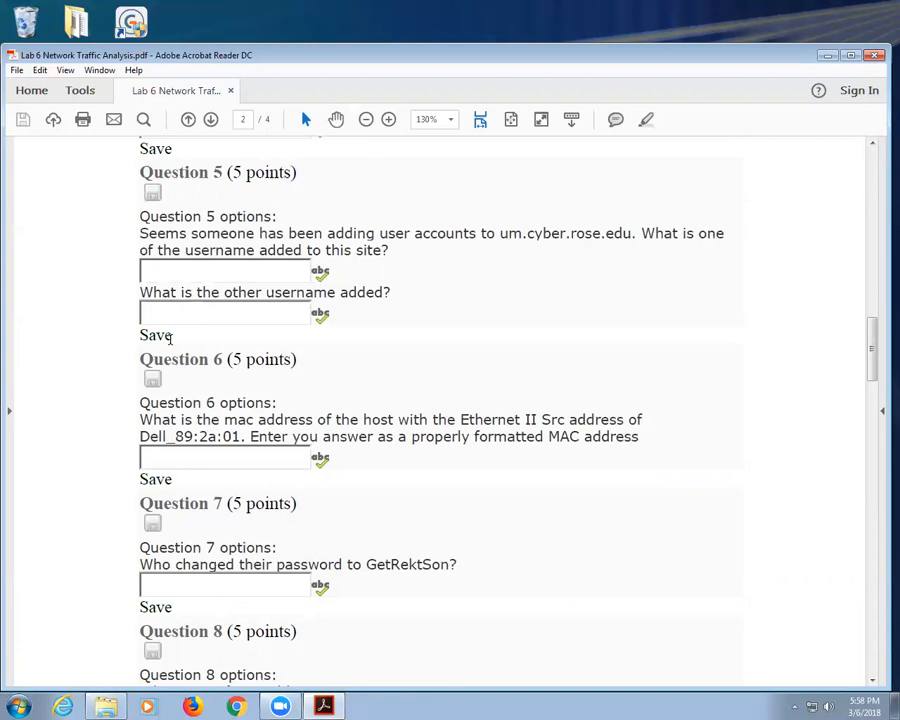
scroll(214, 256, down, 1)
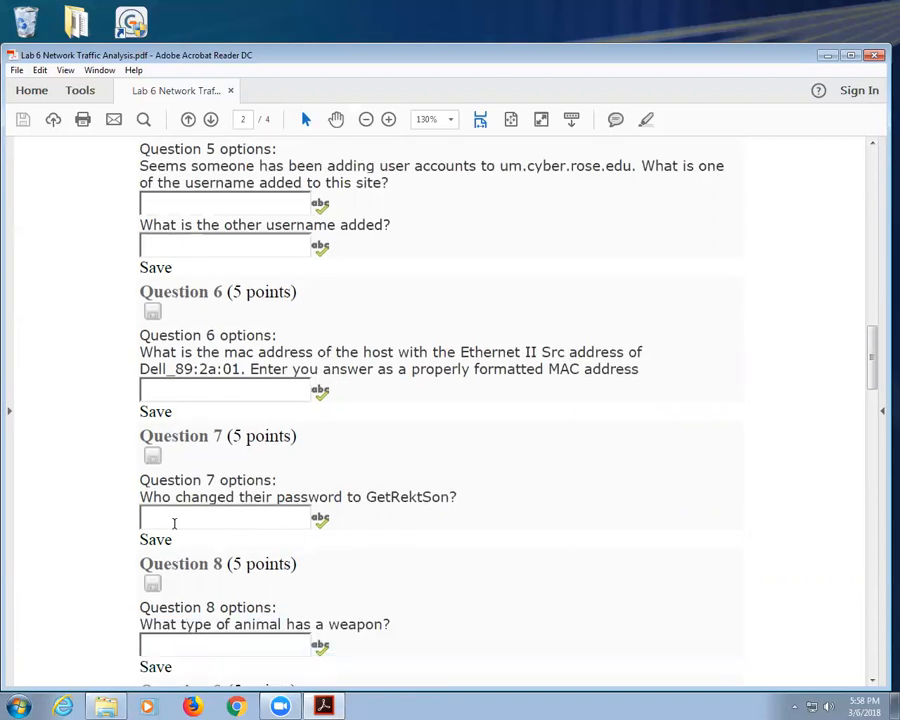
scroll(418, 494, down, 2)
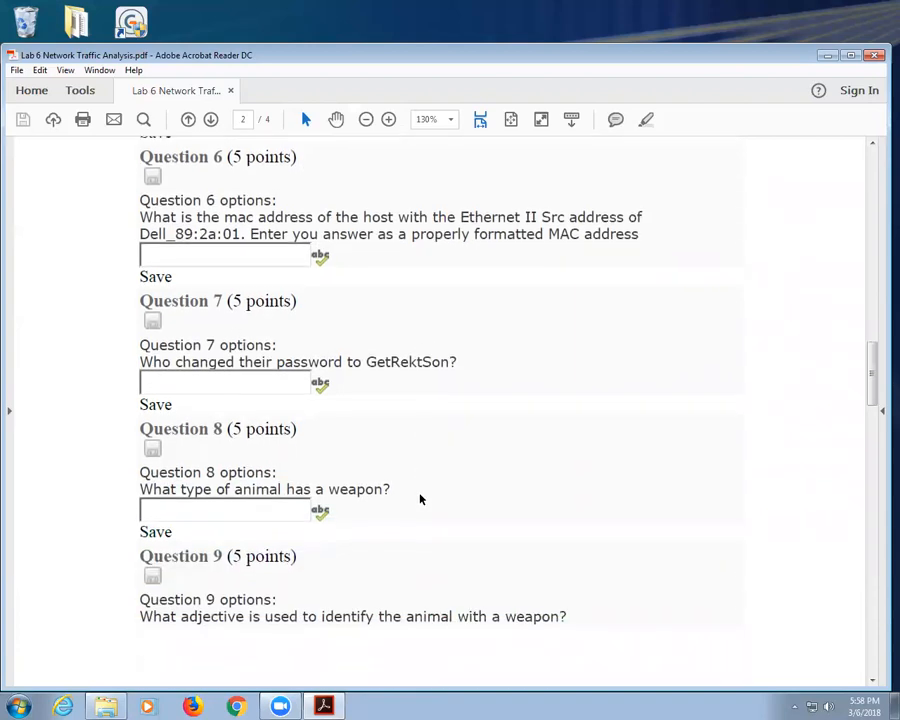
scroll(300, 490, down, 2)
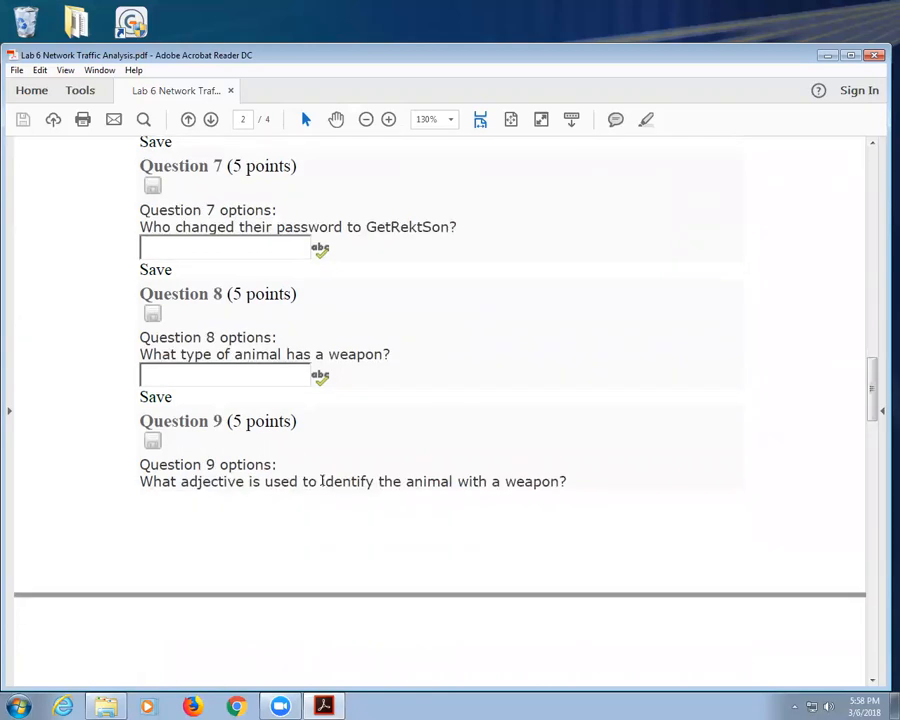
scroll(290, 483, down, 3)
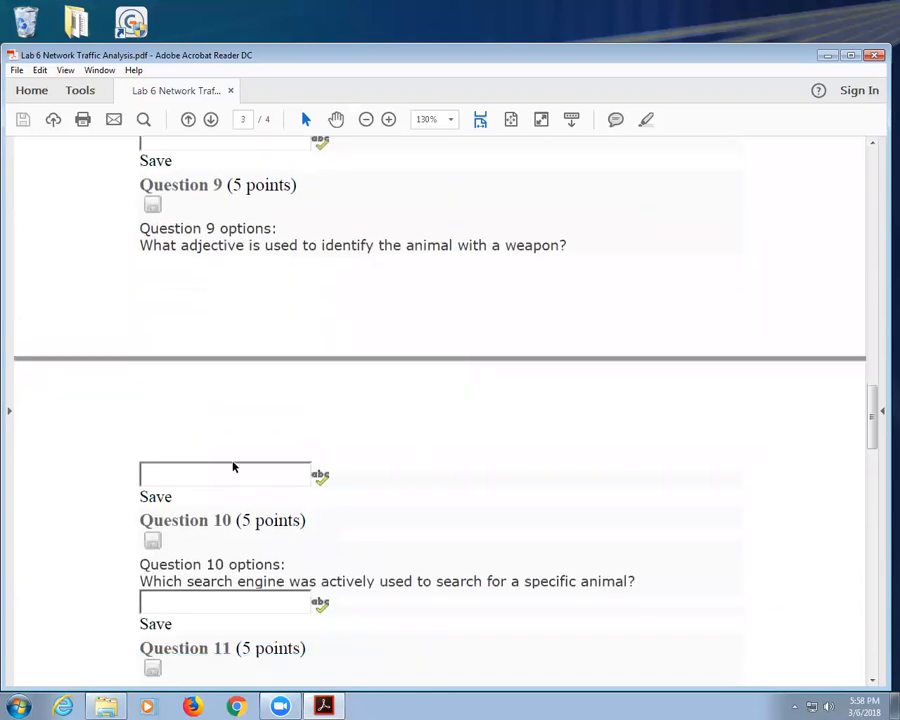
scroll(232, 462, down, 2)
scroll(264, 433, down, 2)
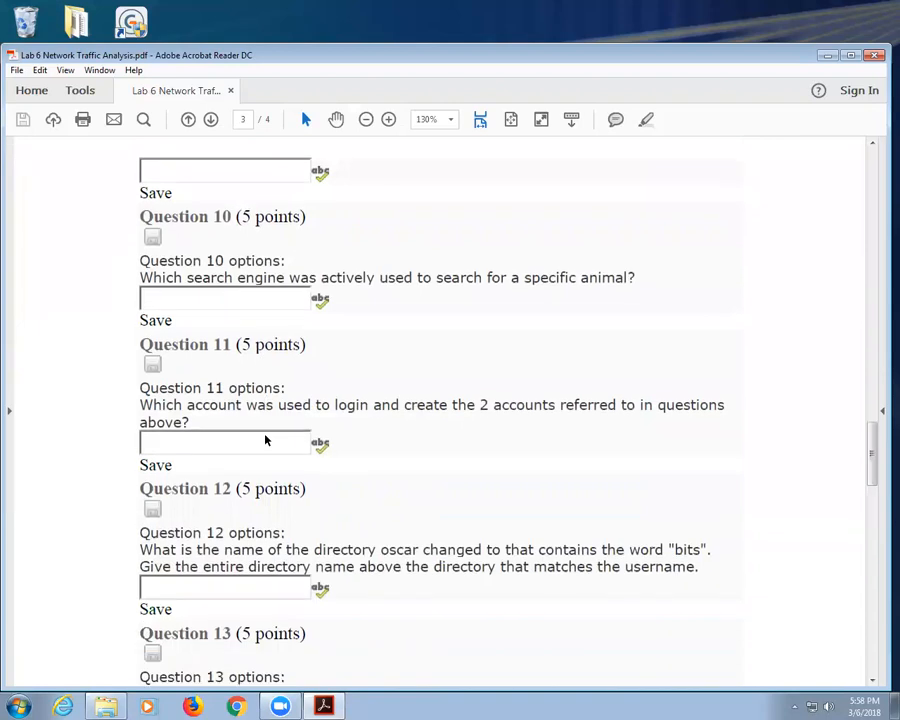
scroll(265, 437, down, 2)
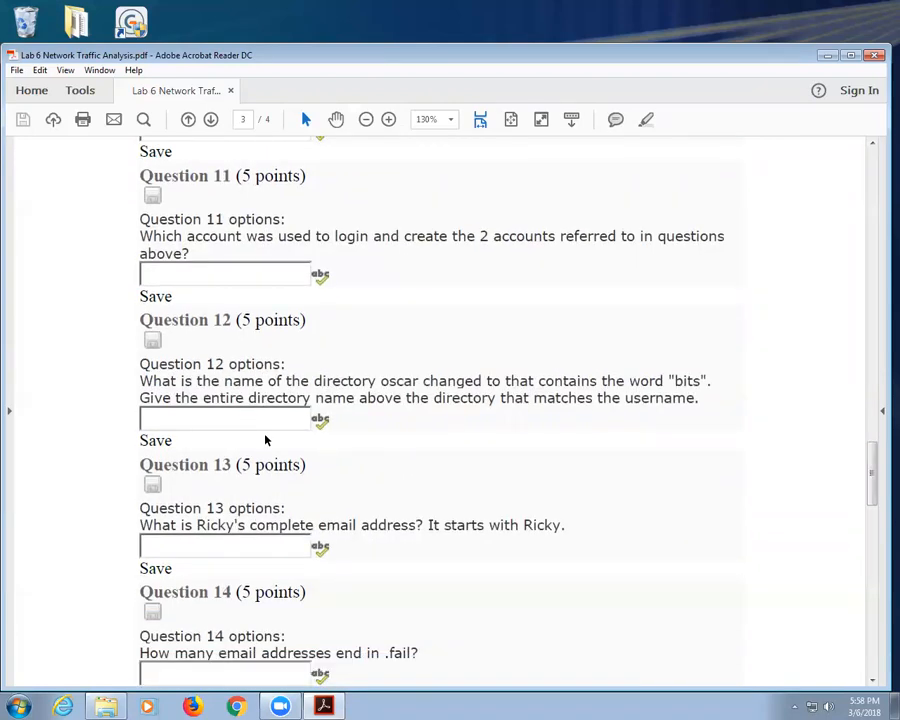
scroll(263, 435, down, 2)
scroll(263, 431, down, 1)
scroll(264, 433, down, 4)
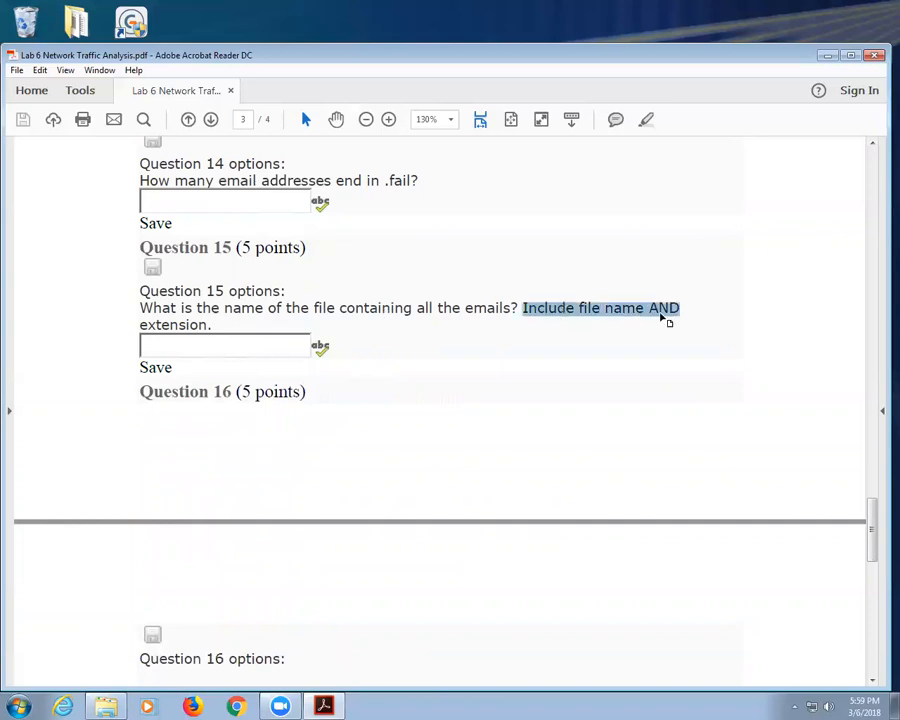
Step: Highlight the word AND in Question 15 and the blanks in Question 16
click(634, 308)
double_click(664, 308)
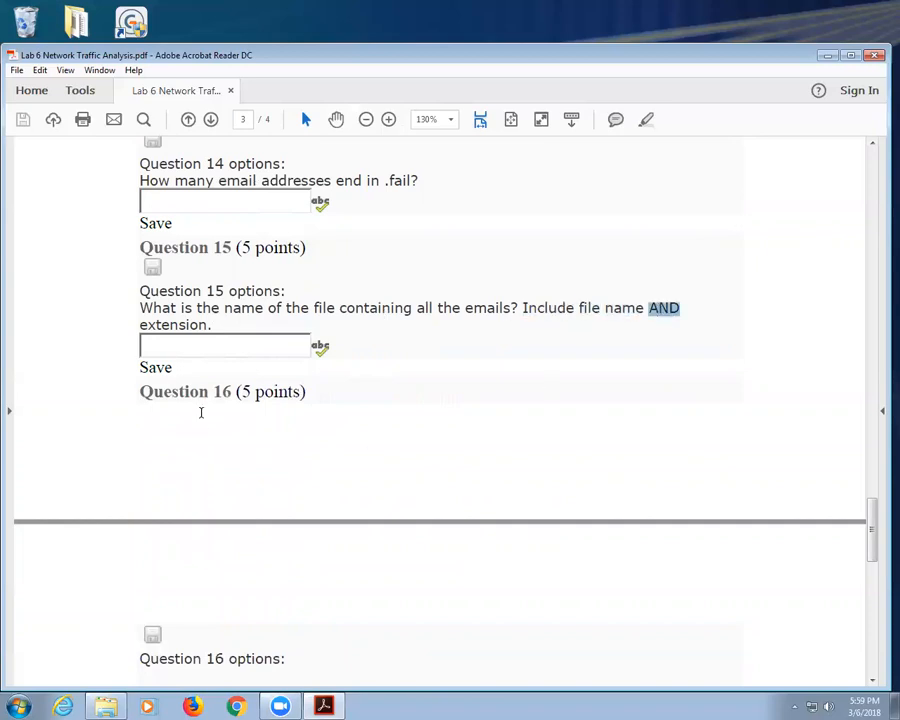
scroll(201, 412, down, 3)
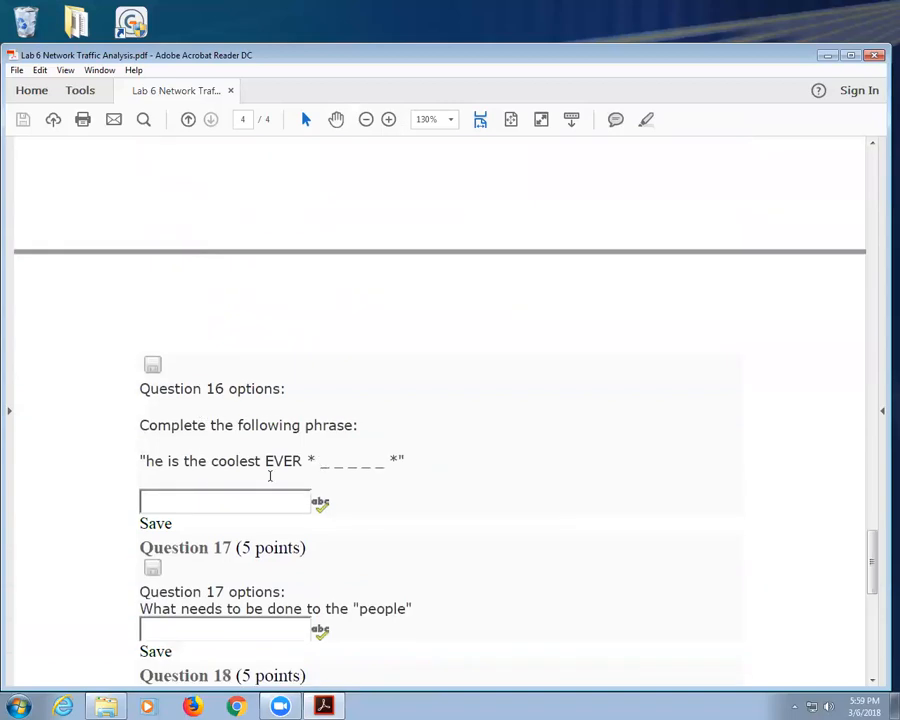
scroll(215, 500, down, 2)
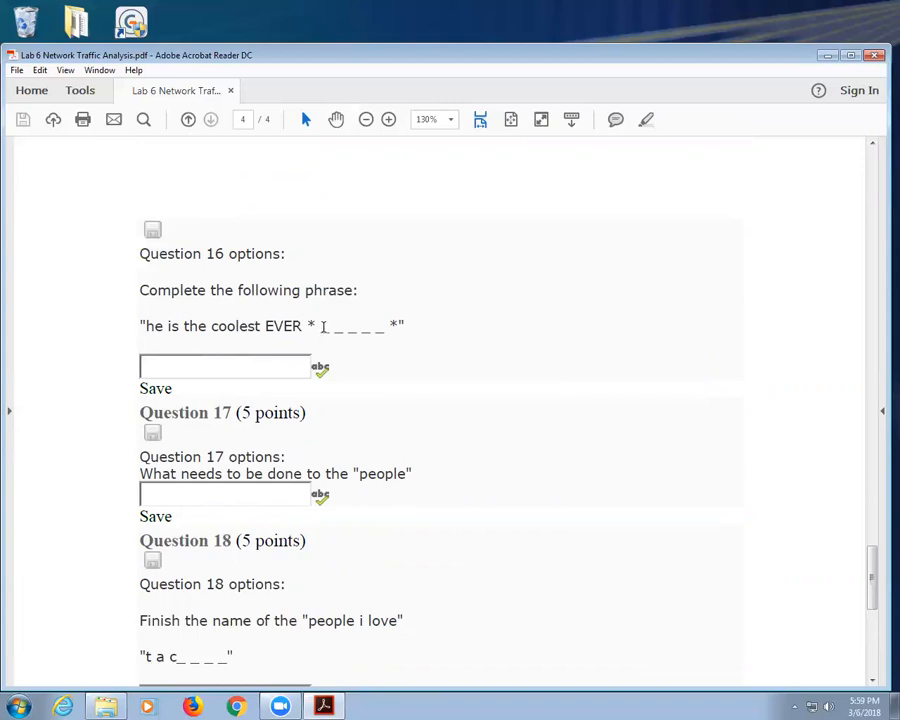
drag(313, 327, 383, 327)
click(289, 317)
Step: Highlight the word people in Question 17, then continue down toward Question 19
scroll(293, 318, down, 2)
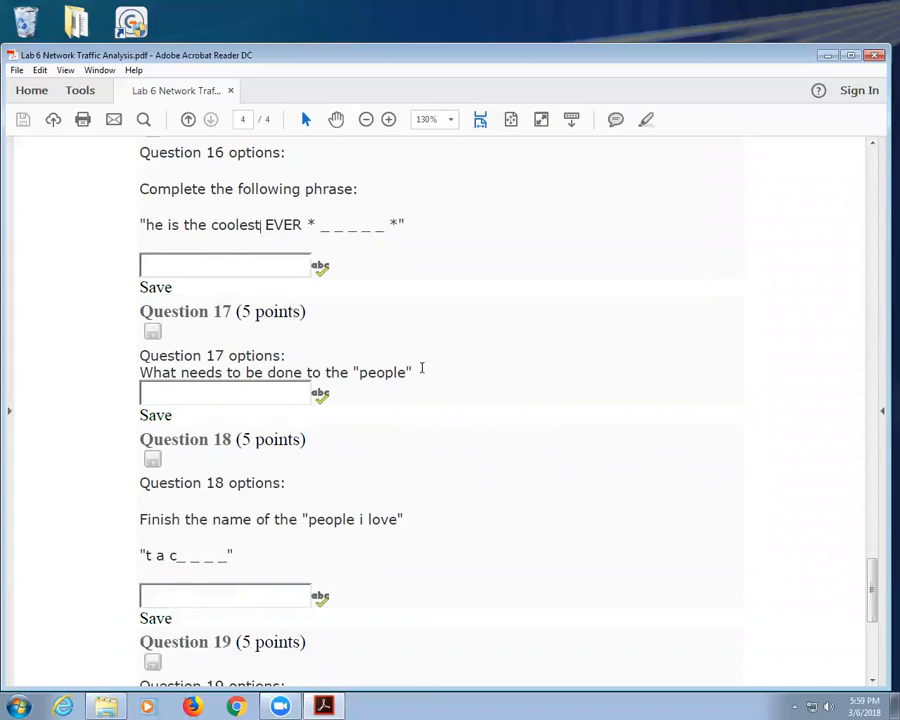
double_click(381, 372)
scroll(381, 368, down, 3)
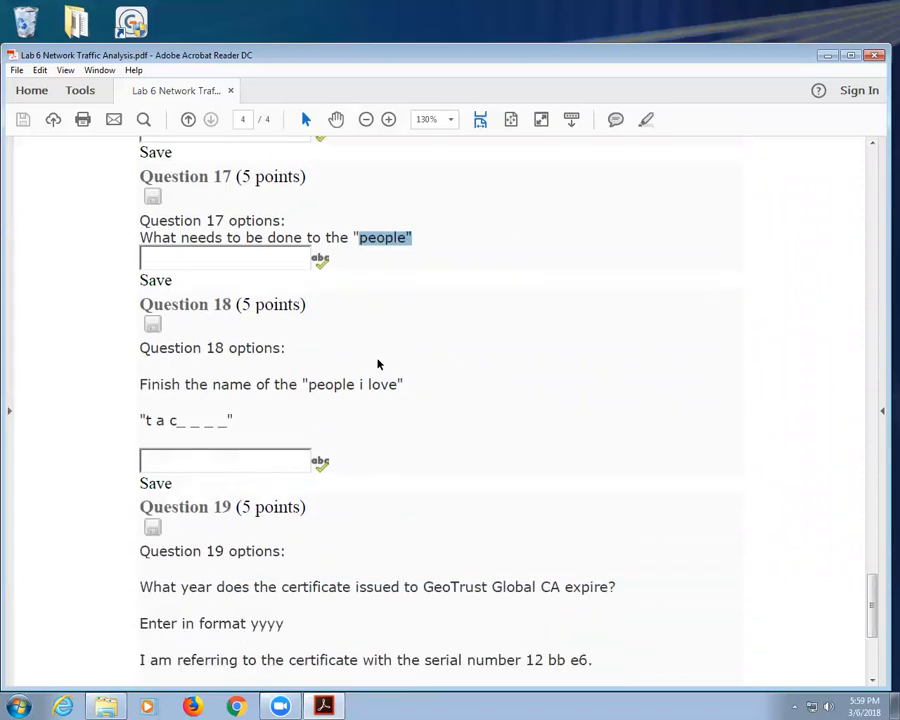
click(213, 246)
scroll(214, 243, down, 1)
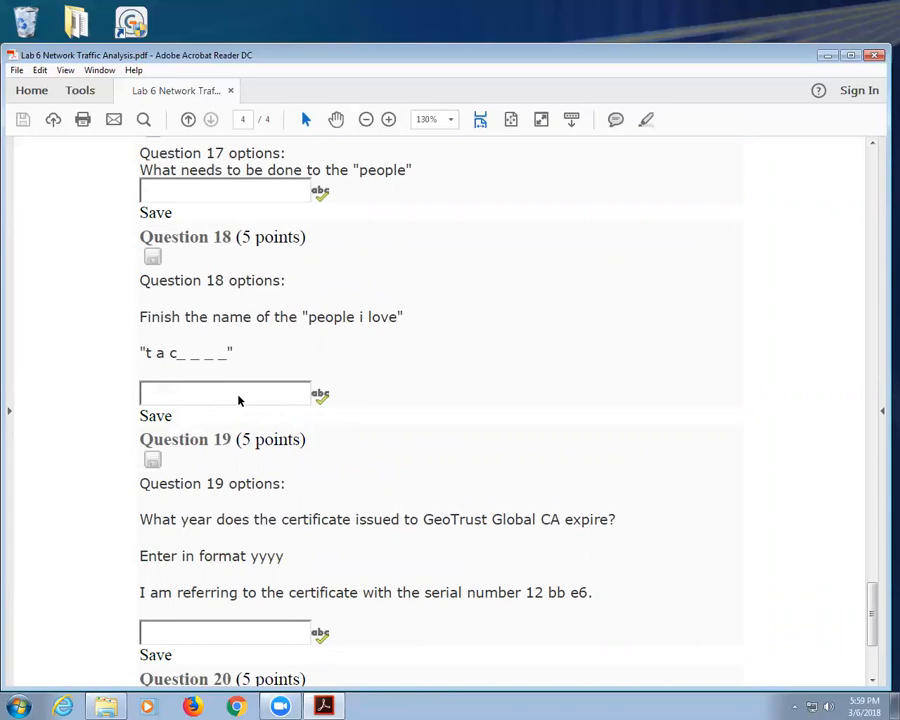
scroll(247, 421, down, 1)
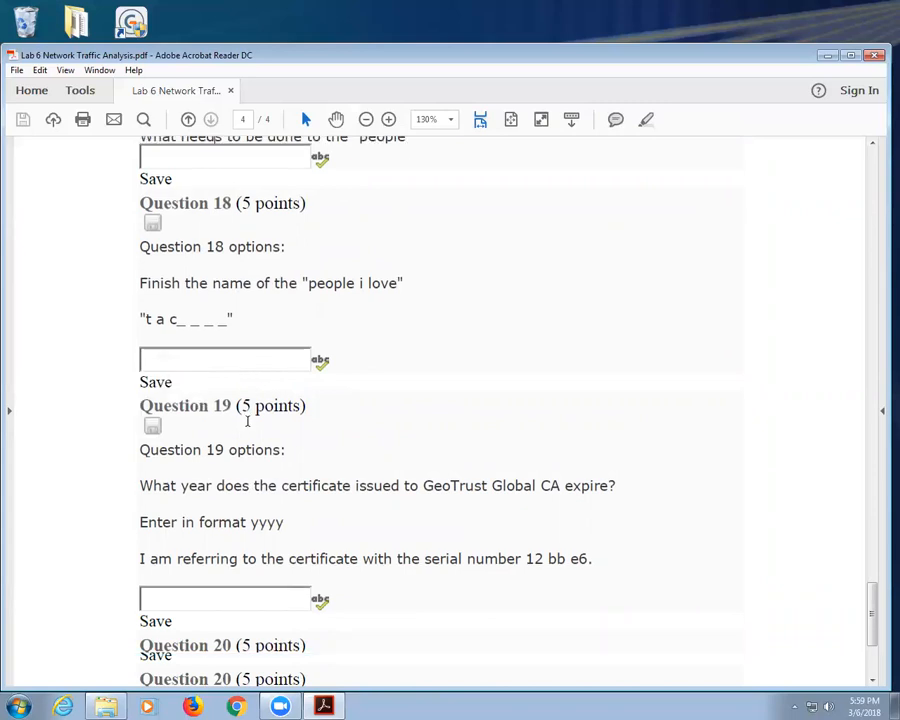
scroll(247, 421, down, 3)
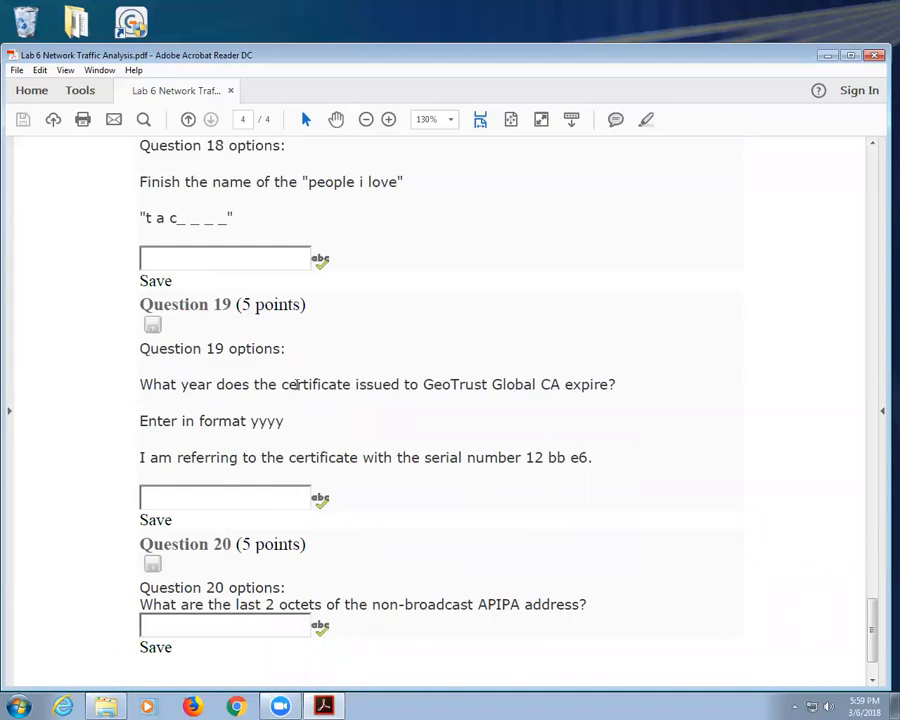
Step: Mark the yyyy format and serial number 12 bb e6 in Question 19, and the word last in Question 20
drag(250, 421, 276, 421)
drag(528, 460, 588, 458)
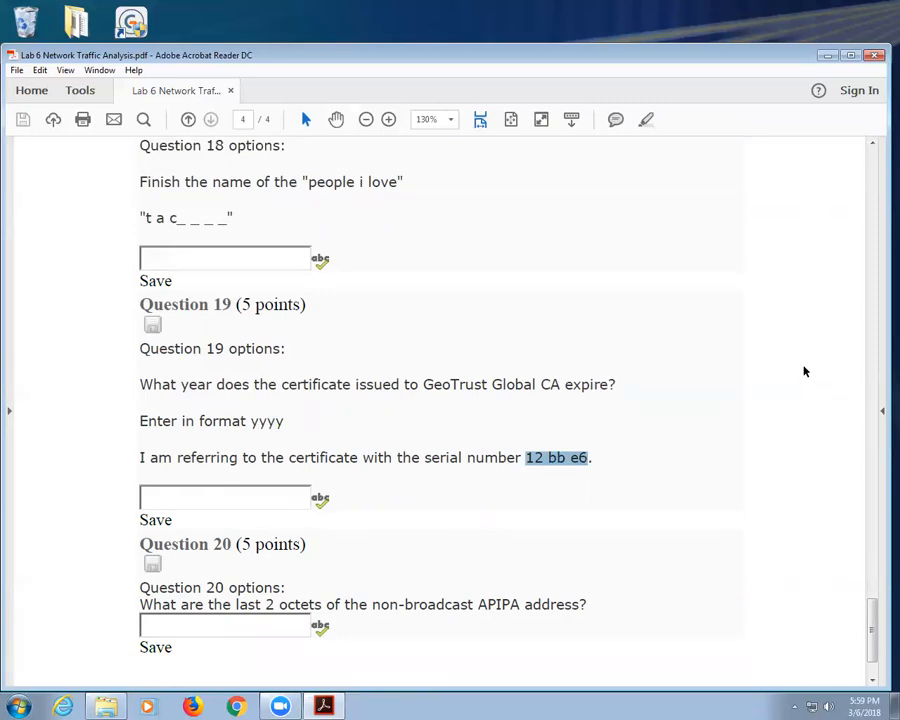
scroll(697, 382, down, 2)
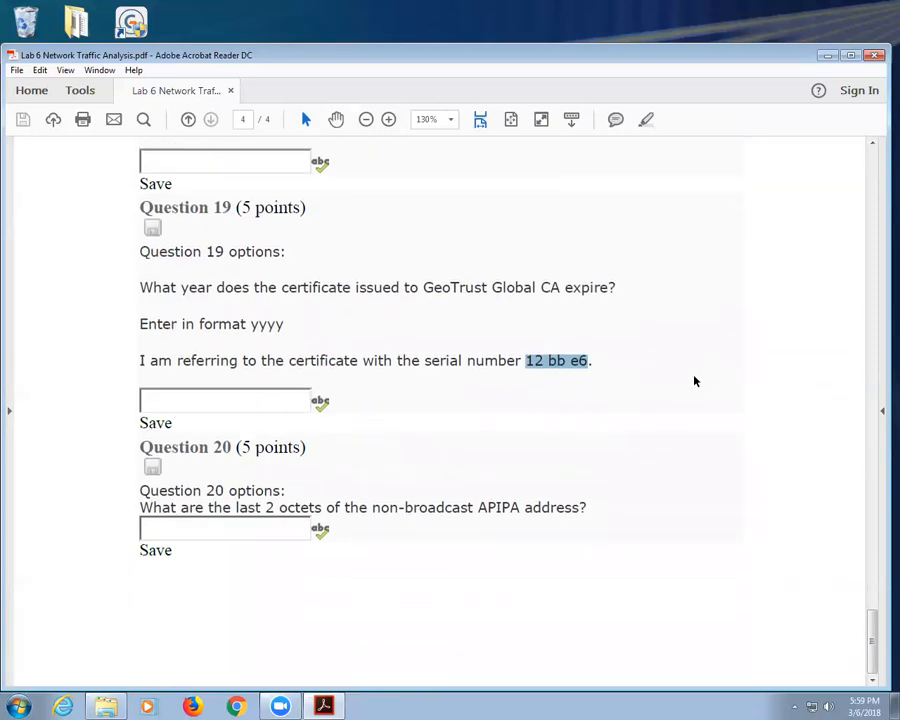
double_click(232, 508)
click(261, 508)
Step: Clear the serial-number selection and scroll back up to quiz Questions 16–18
click(258, 507)
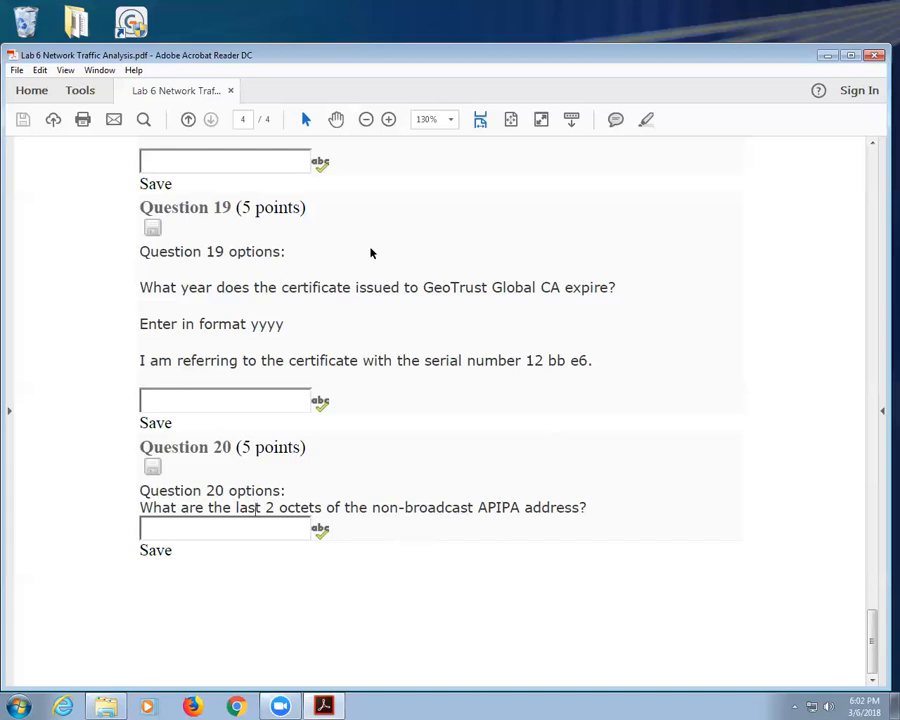
scroll(363, 348, up, 3)
scroll(363, 348, up, 4)
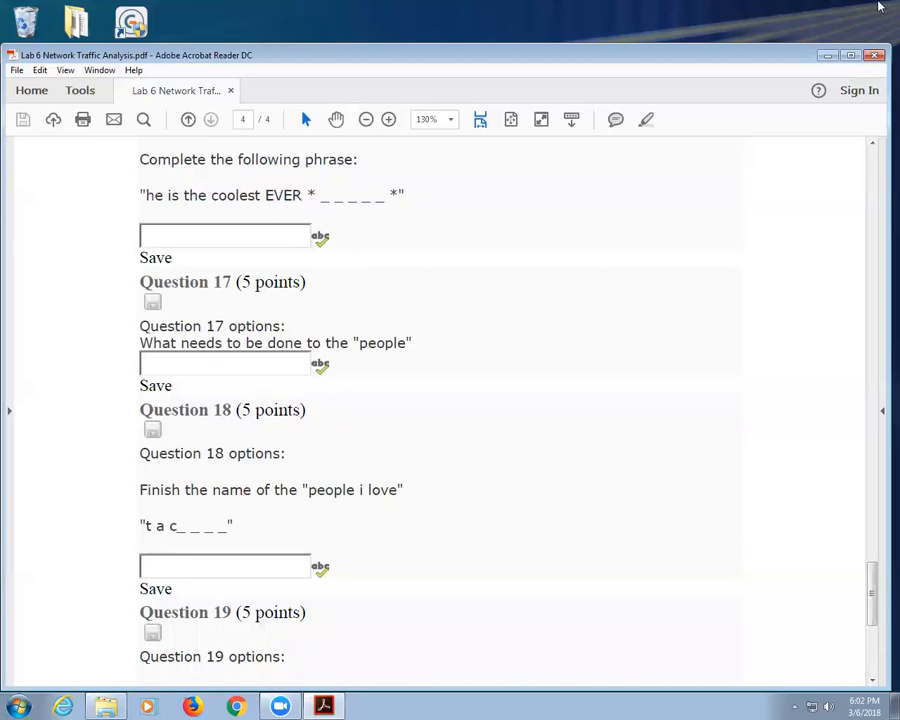
Step: Minimize the Lab 6 quiz PDF and bring up a Google Chrome window
click(828, 55)
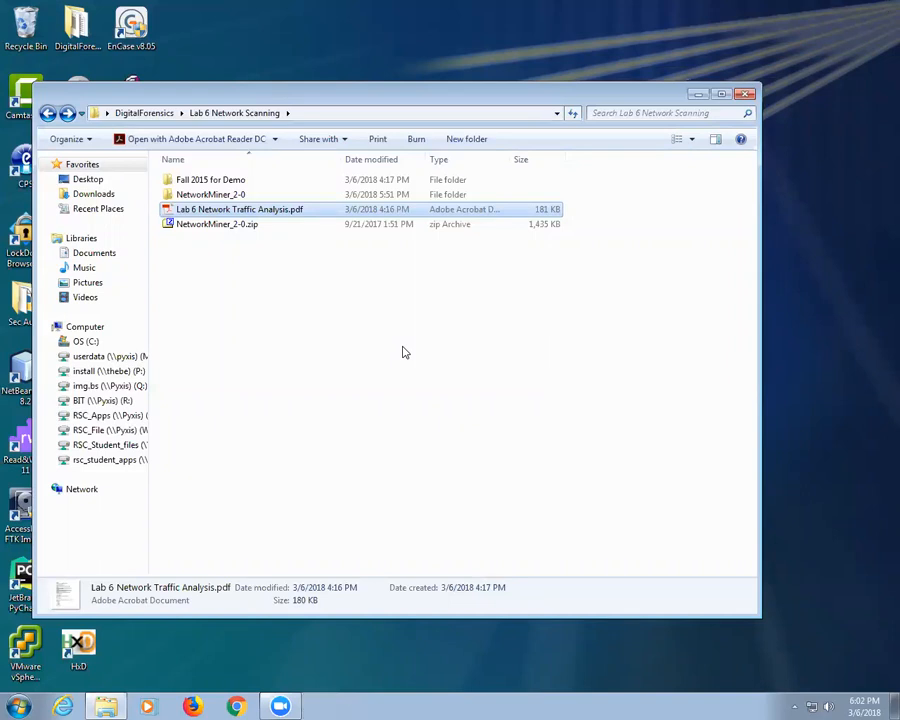
click(236, 706)
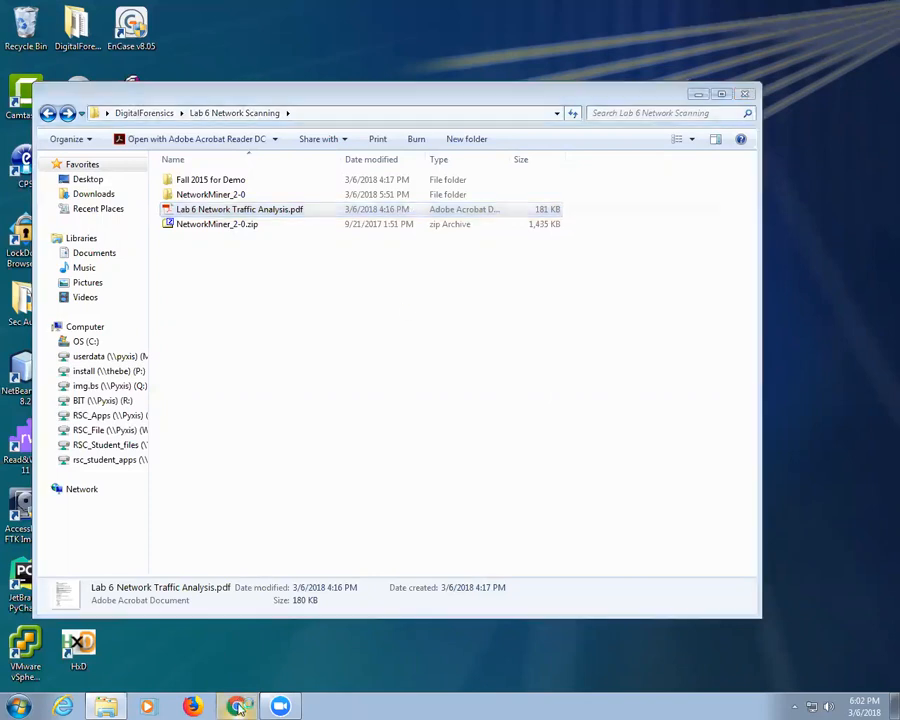